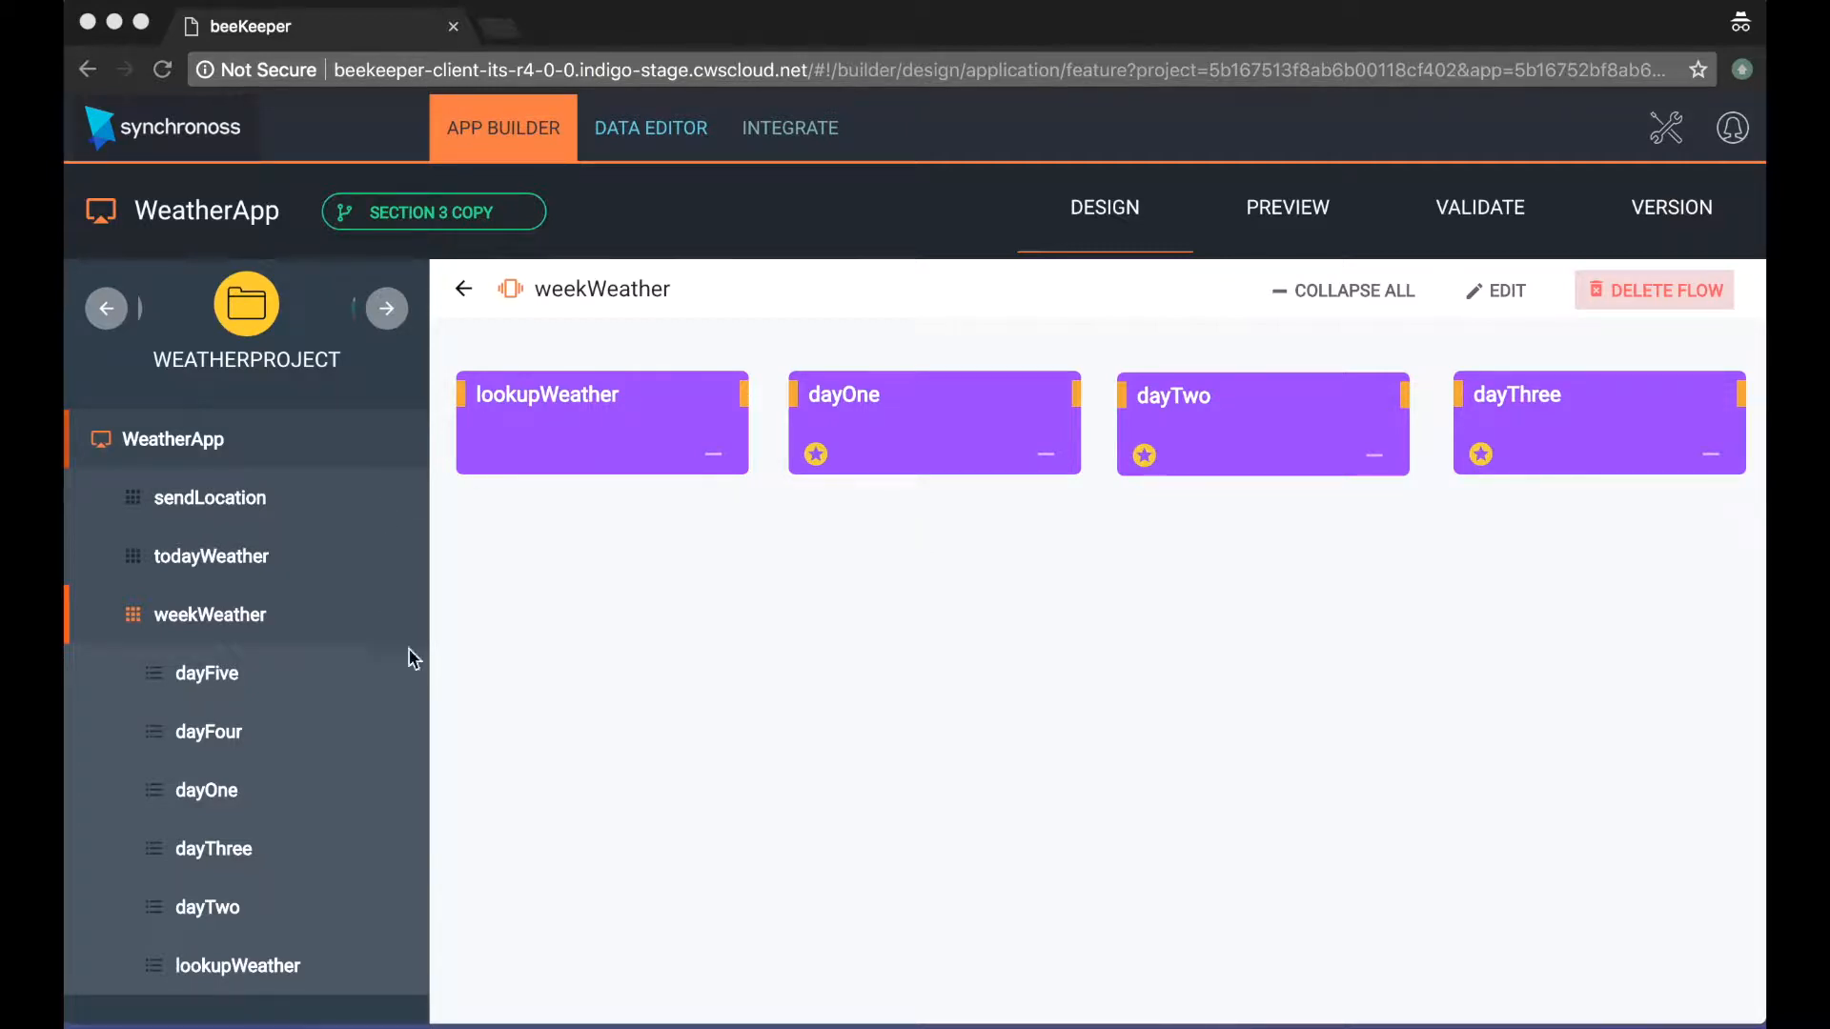
Step: Look through the lookupWeather, dayOne, dayTwo, dayThree, dayFour and dayFive steps of the weekWeather flow
{"action": "left_click", "coordinate": [217, 968]}
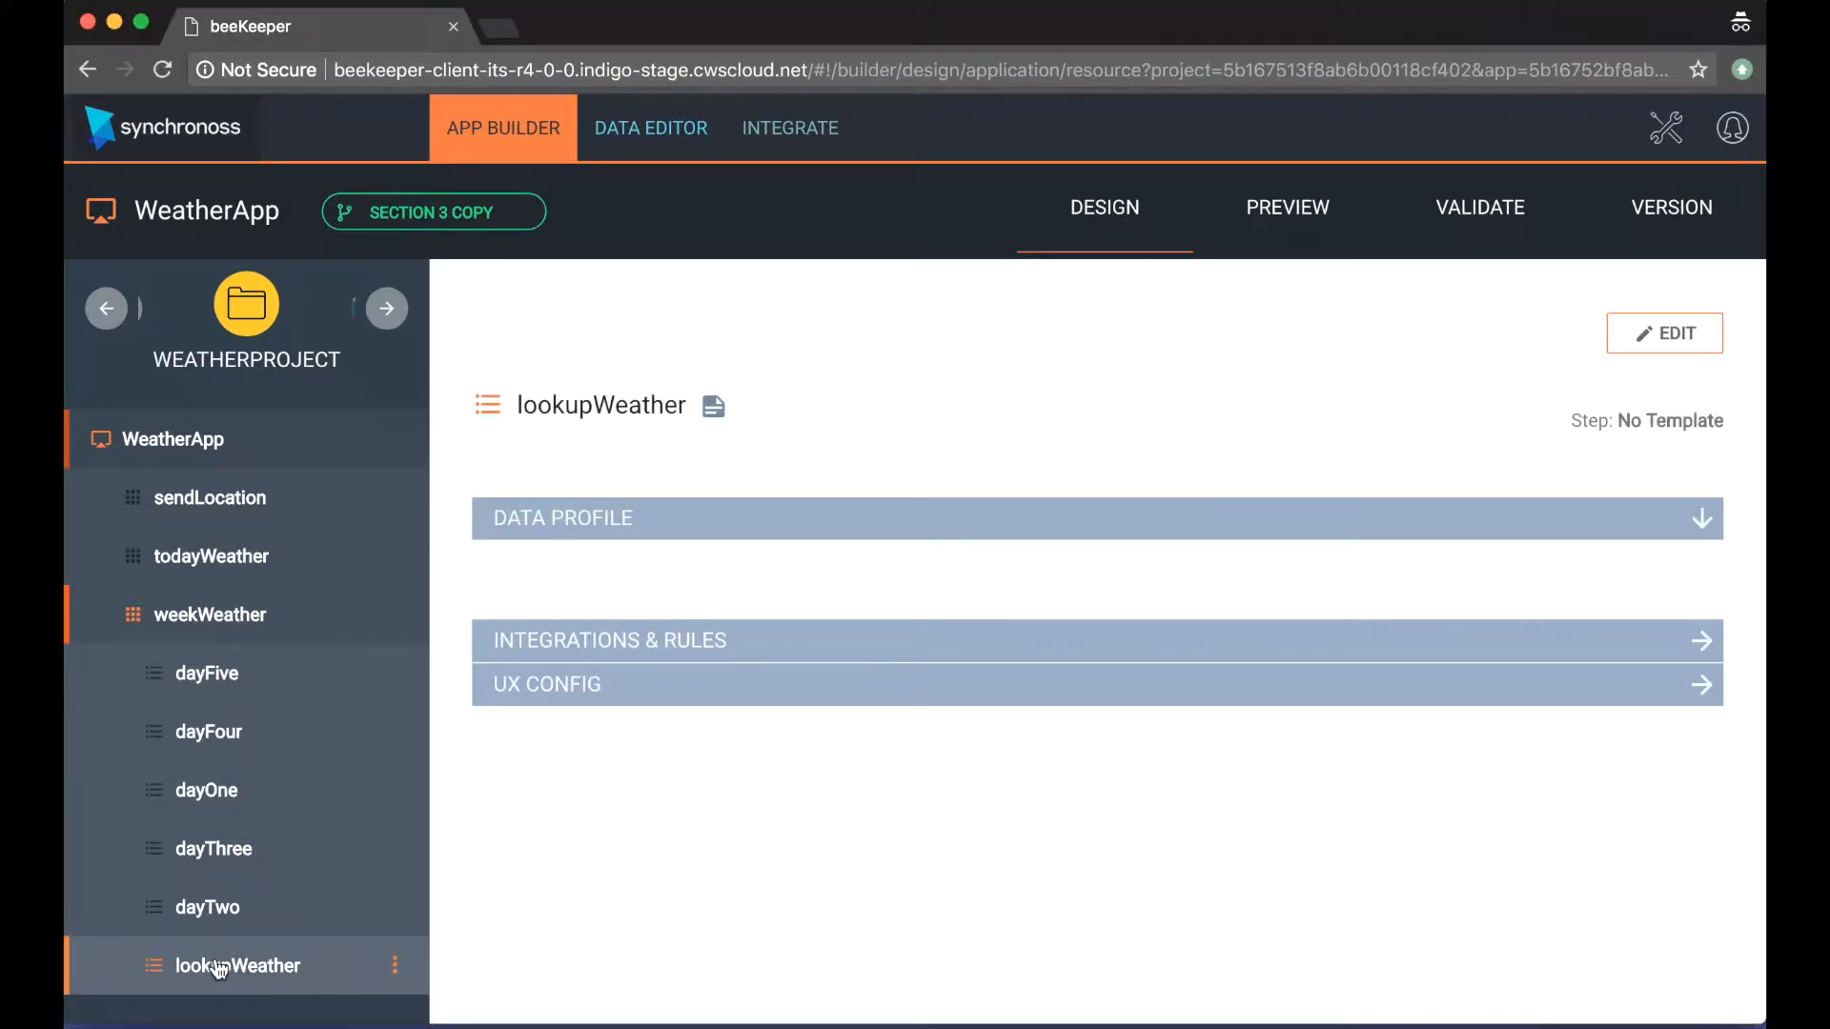
{"action": "left_click", "coordinate": [250, 790]}
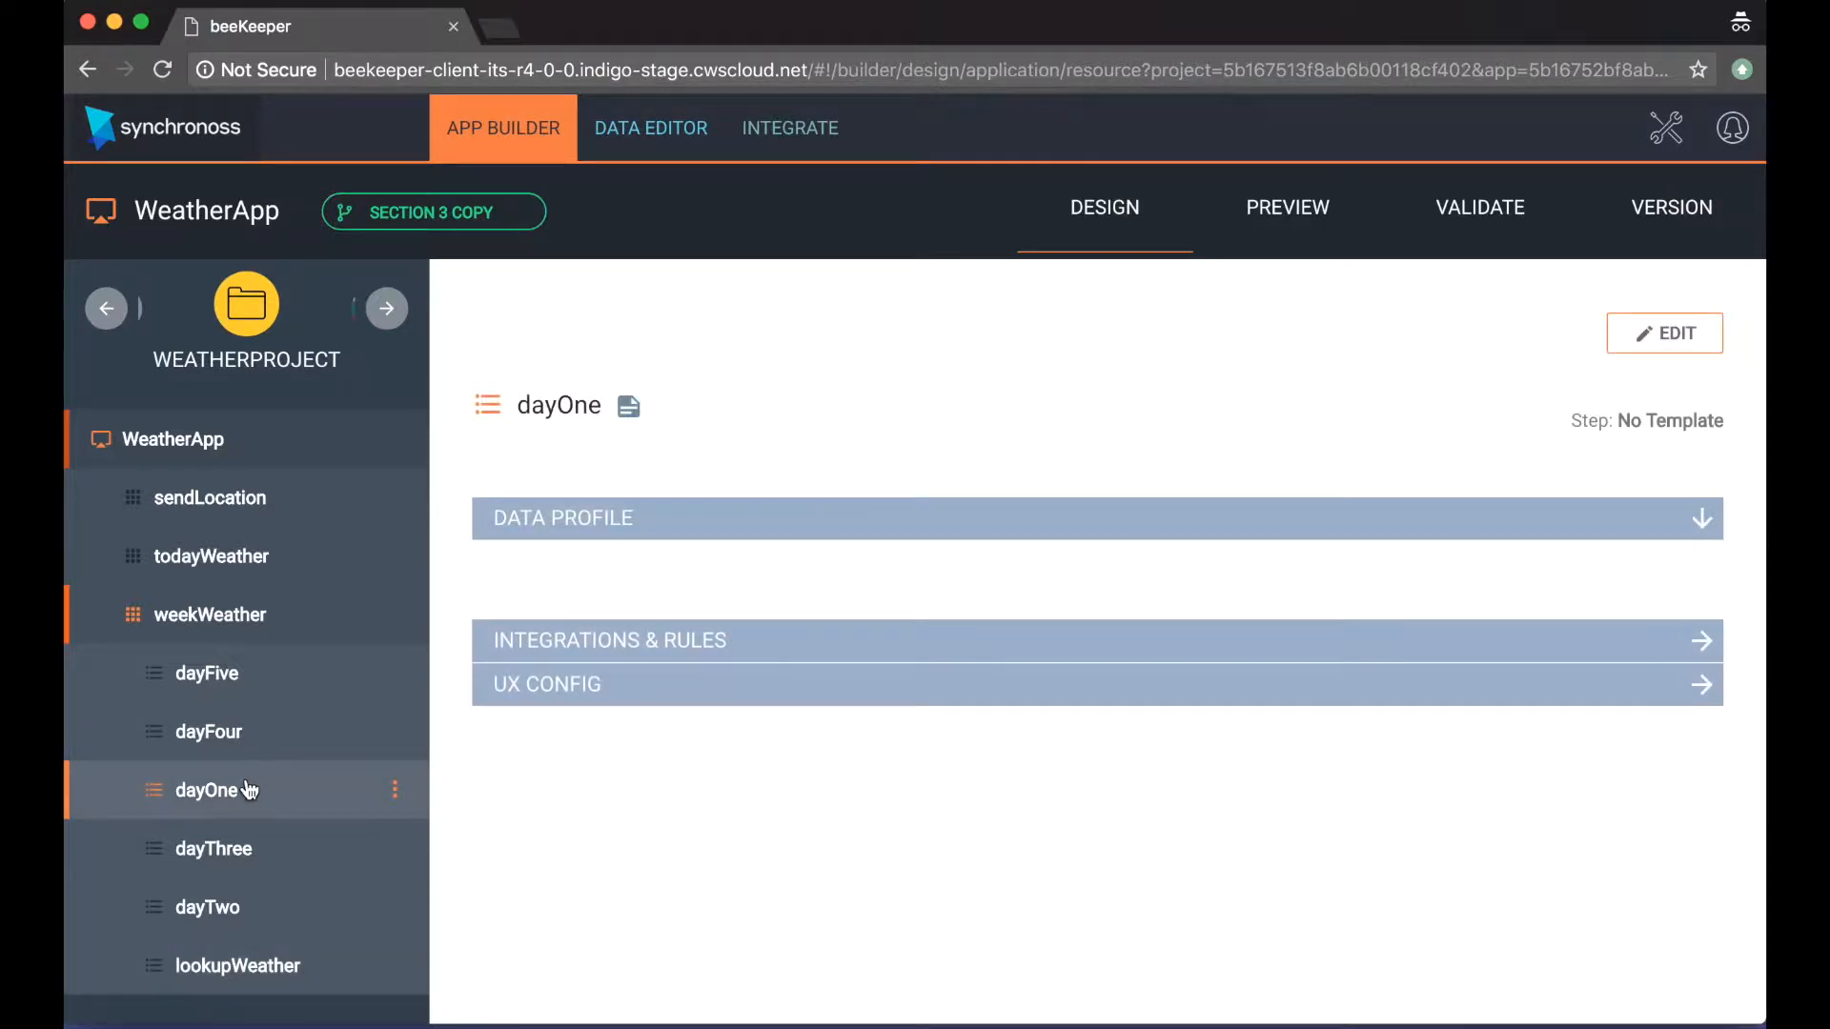
{"action": "left_click", "coordinate": [228, 910]}
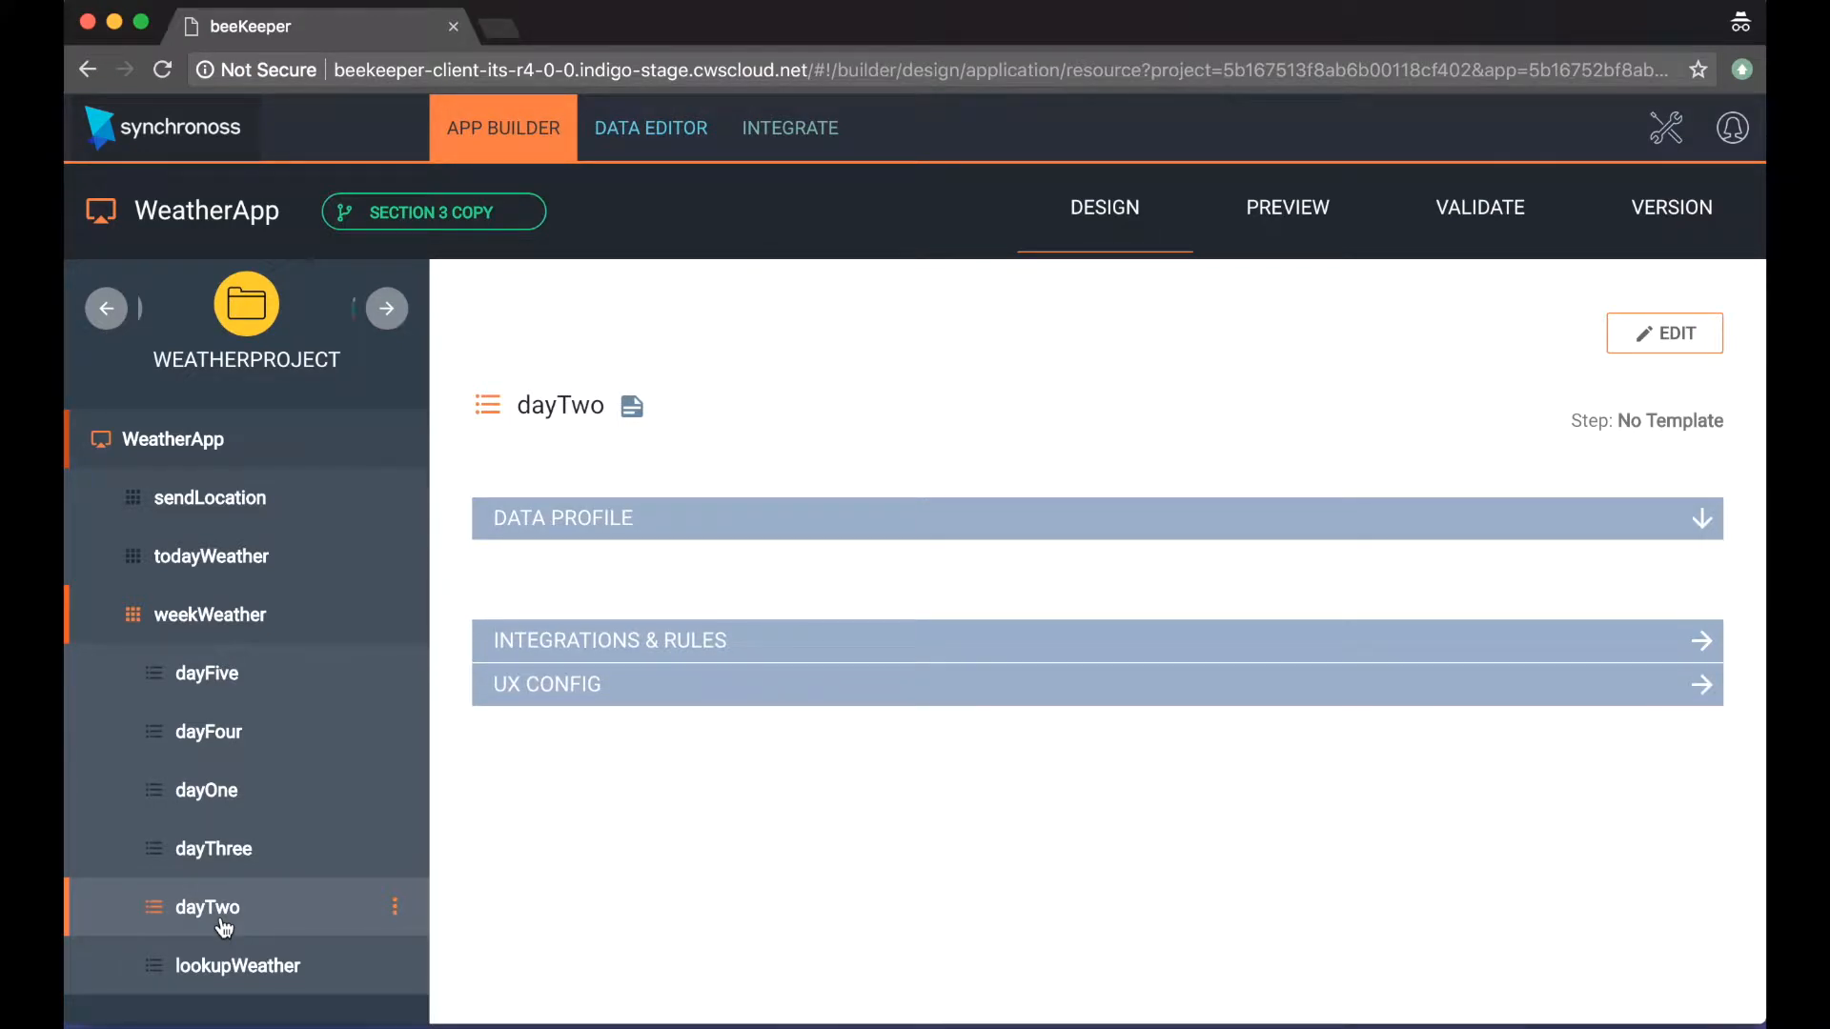
{"action": "left_click", "coordinate": [234, 853]}
{"action": "left_click", "coordinate": [231, 725]}
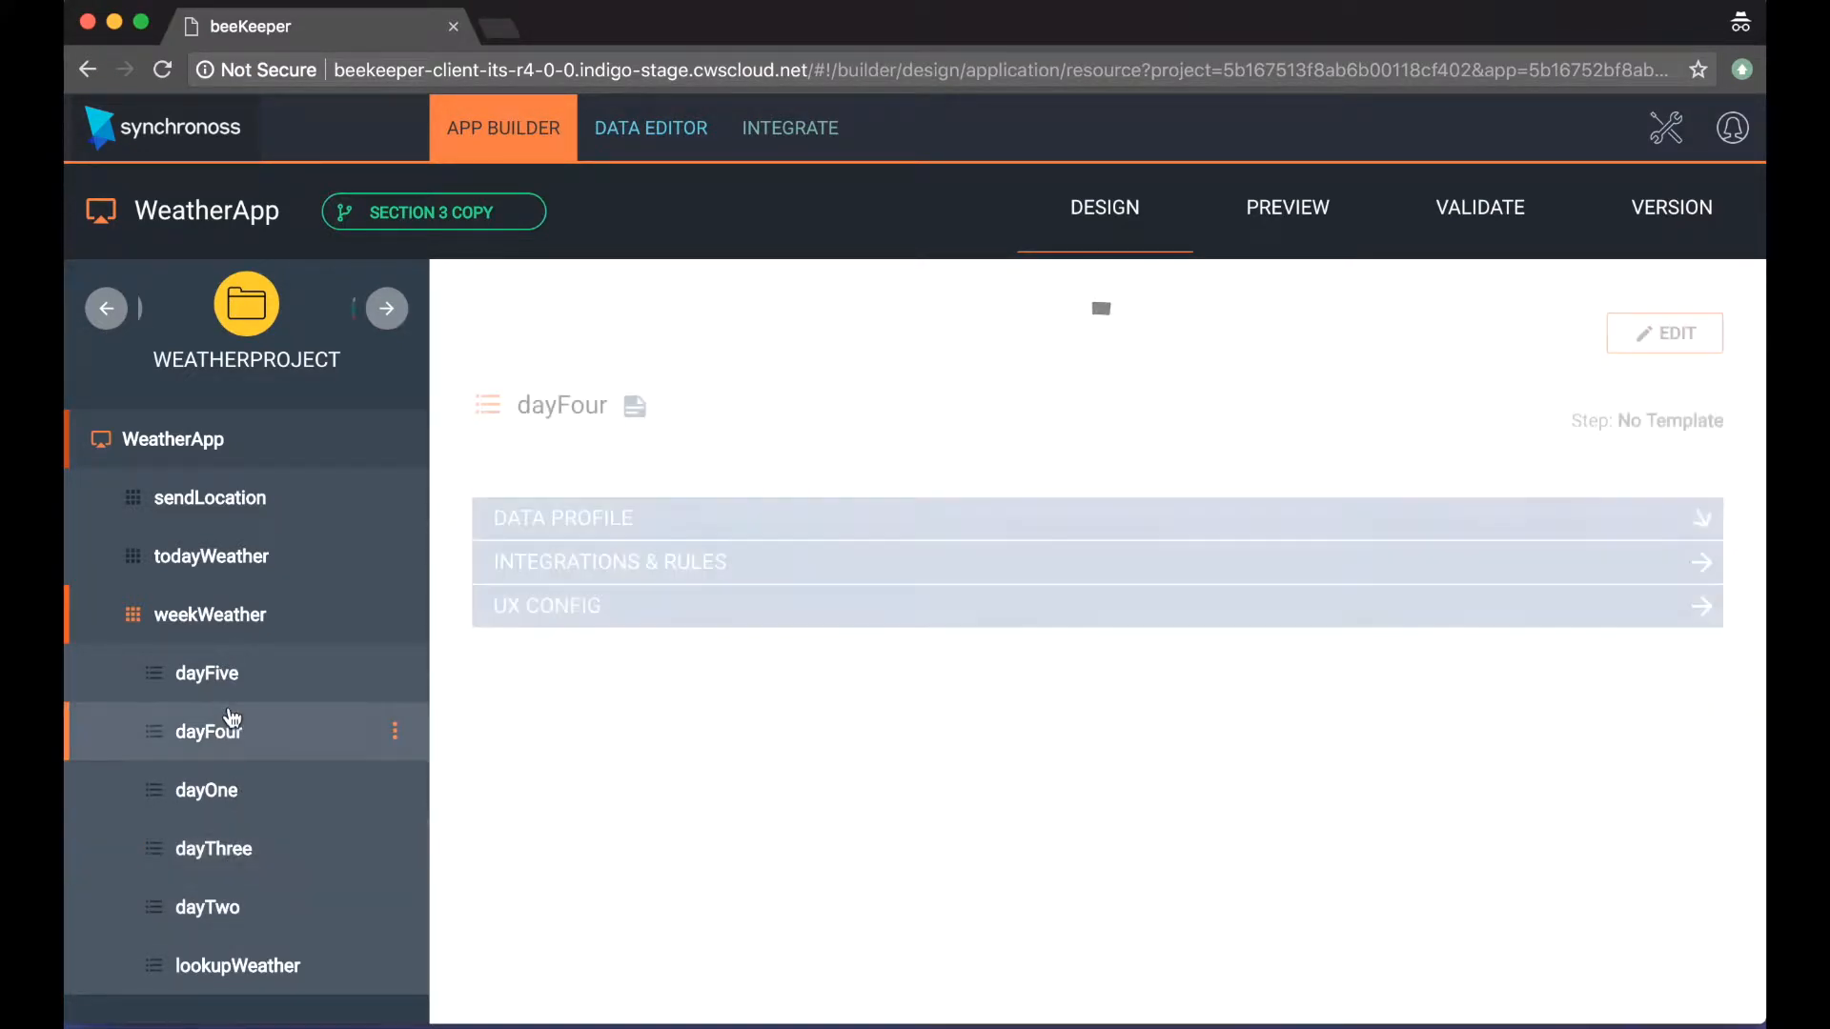
{"action": "left_click", "coordinate": [229, 673]}
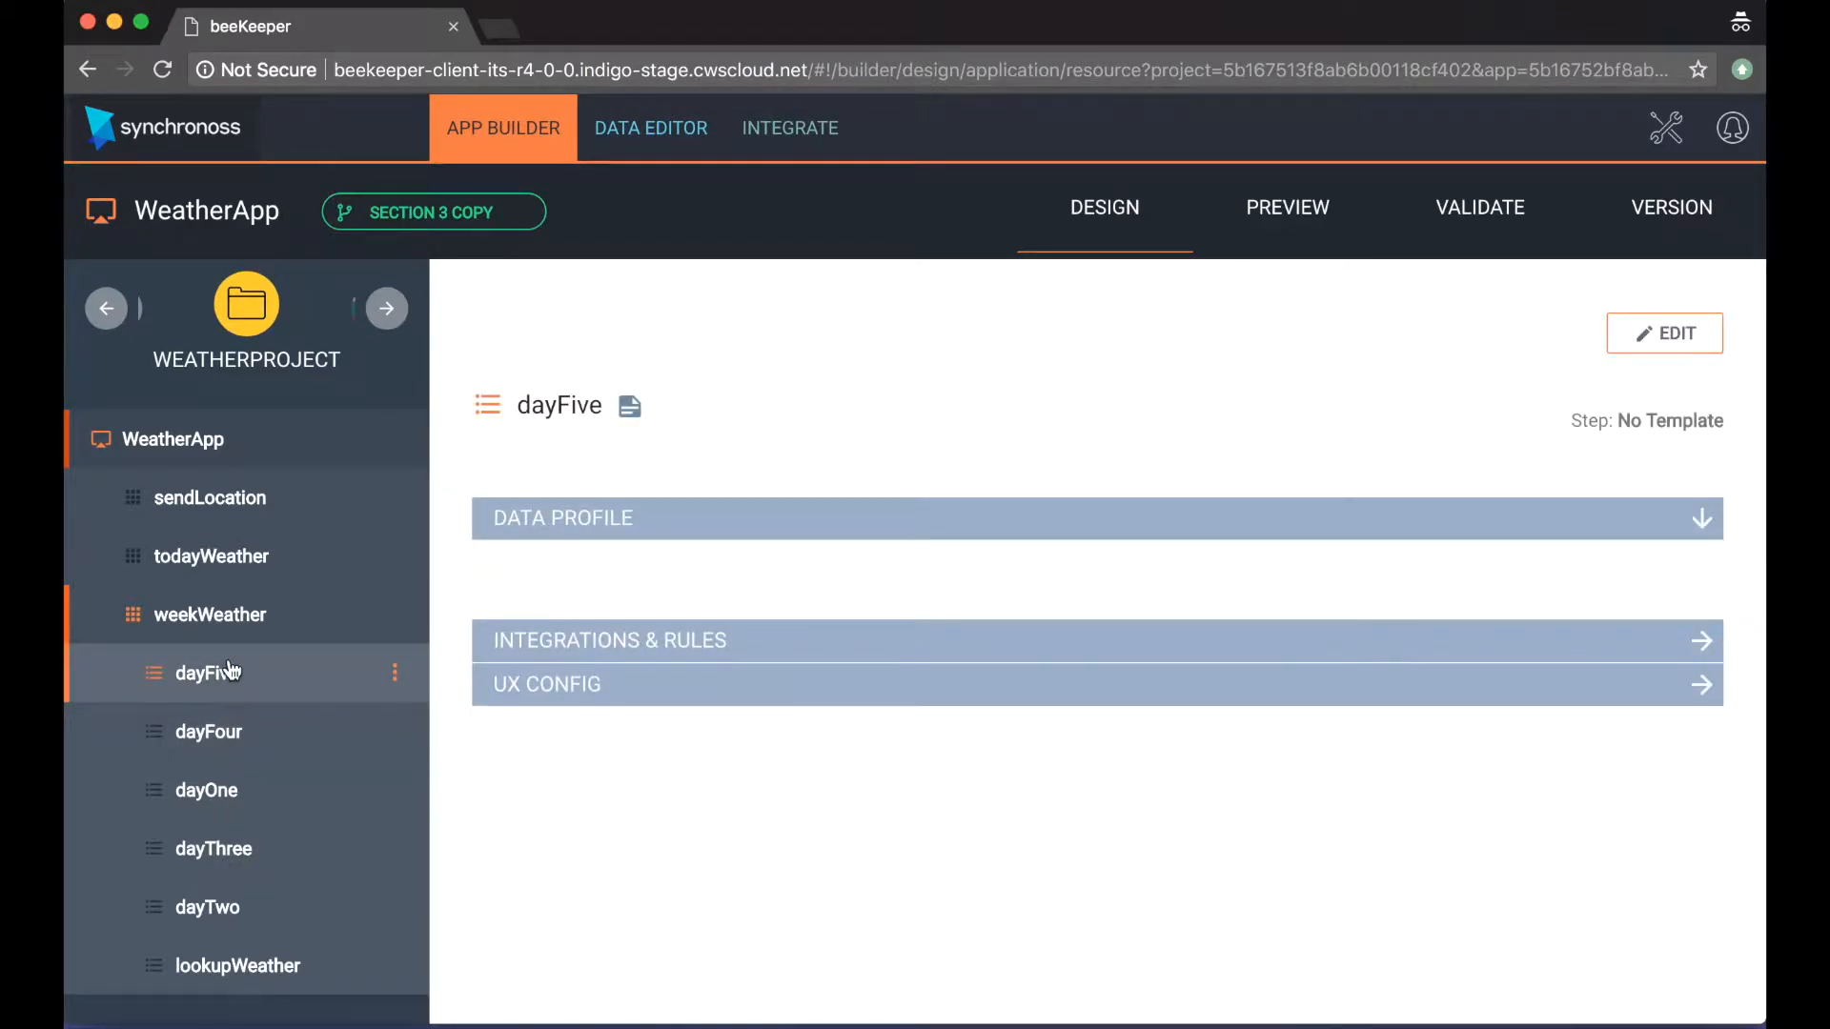
Step: Open the lookupWeather step for editing and add the myLocation property to its data profile
{"action": "left_click", "coordinate": [216, 968]}
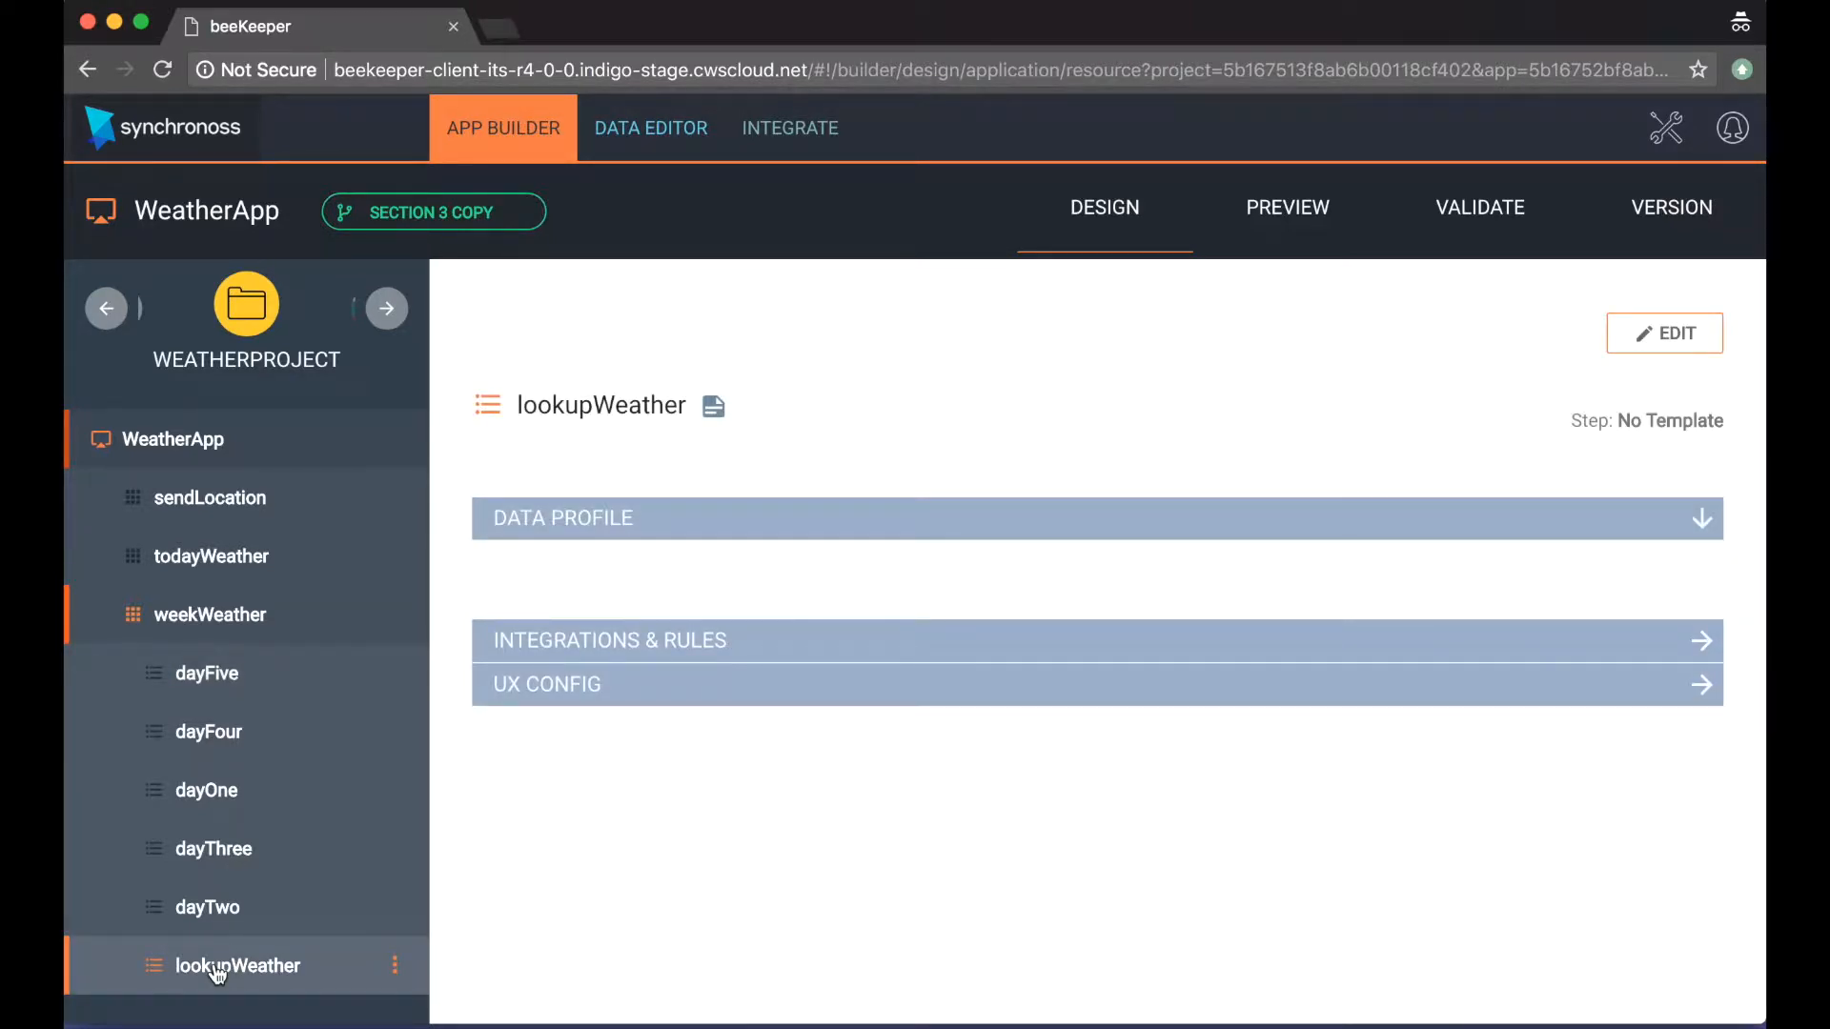
{"action": "left_click", "coordinate": [1700, 333]}
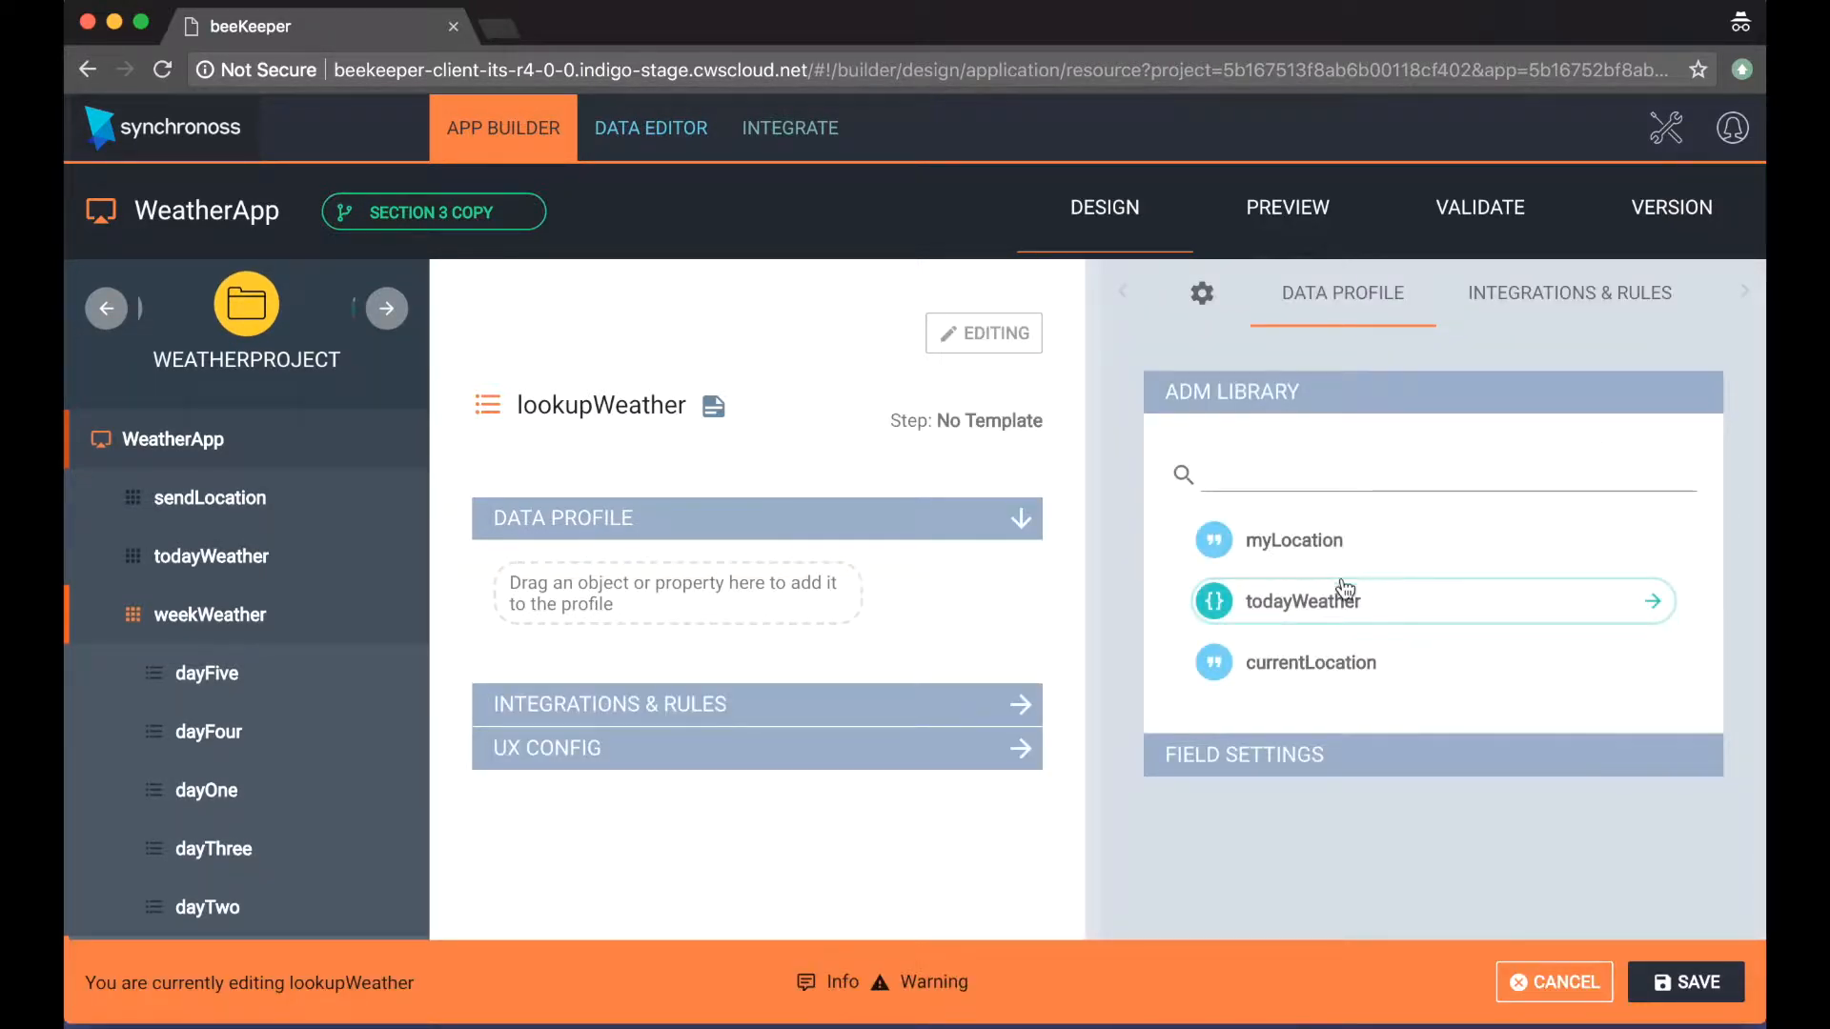
{"action": "left_click_drag", "start_coordinate": [1321, 556], "coordinate": [768, 593]}
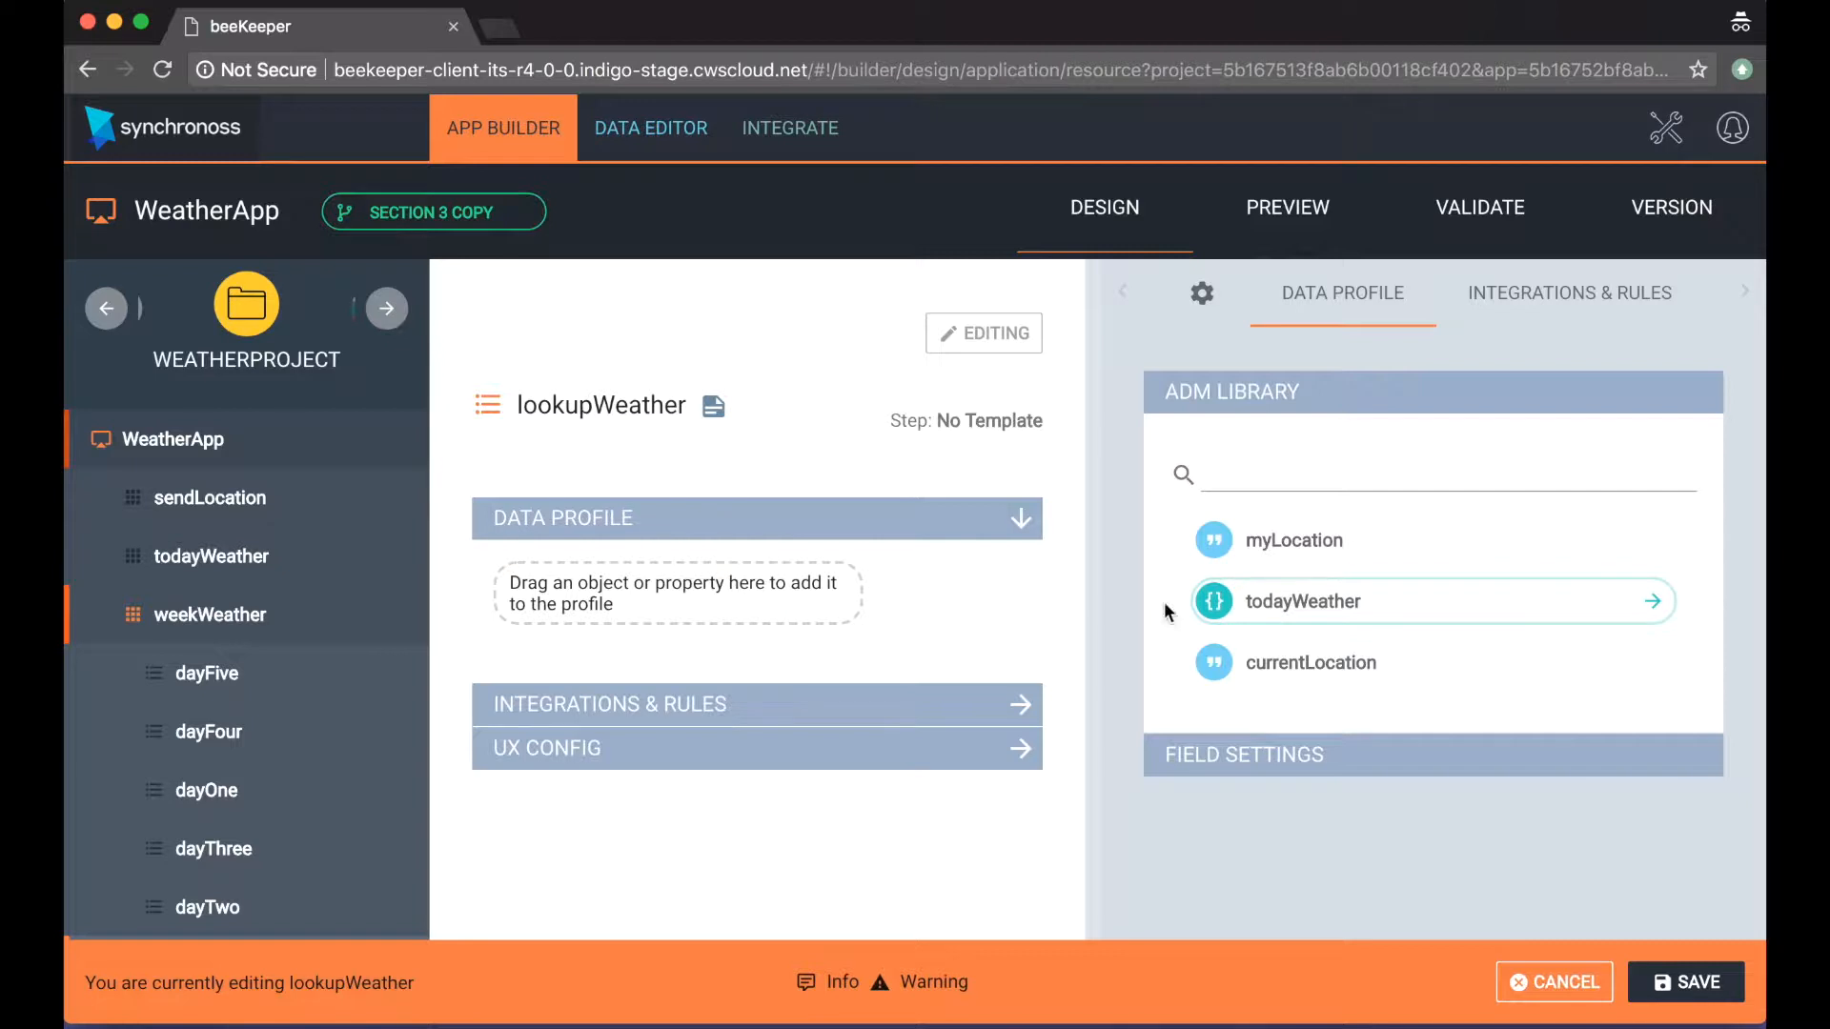
{"action": "left_click_drag", "start_coordinate": [1100, 597], "coordinate": [683, 610]}
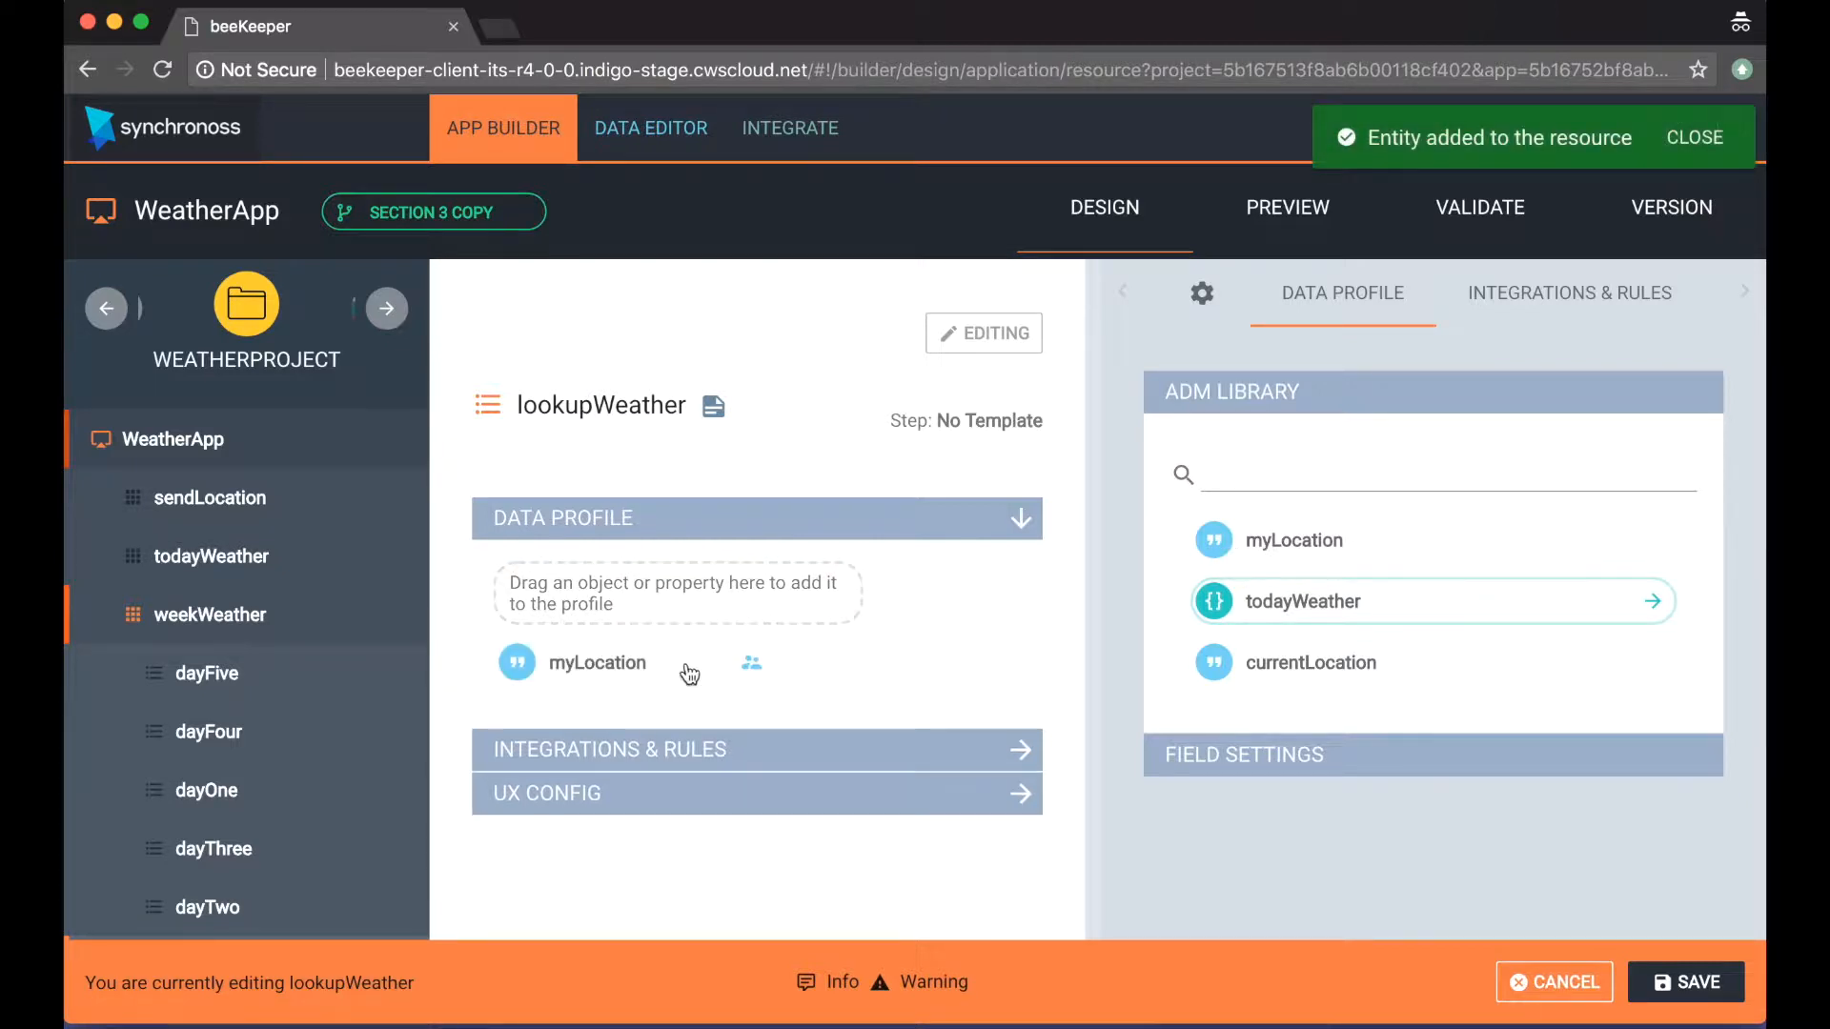
Step: Set the myLocation field in lookupWeather's data profile to User Displayed
{"action": "left_click", "coordinate": [629, 663]}
{"action": "scroll", "coordinate": [1382, 919], "scroll_direction": "down", "scroll_amount": 3}
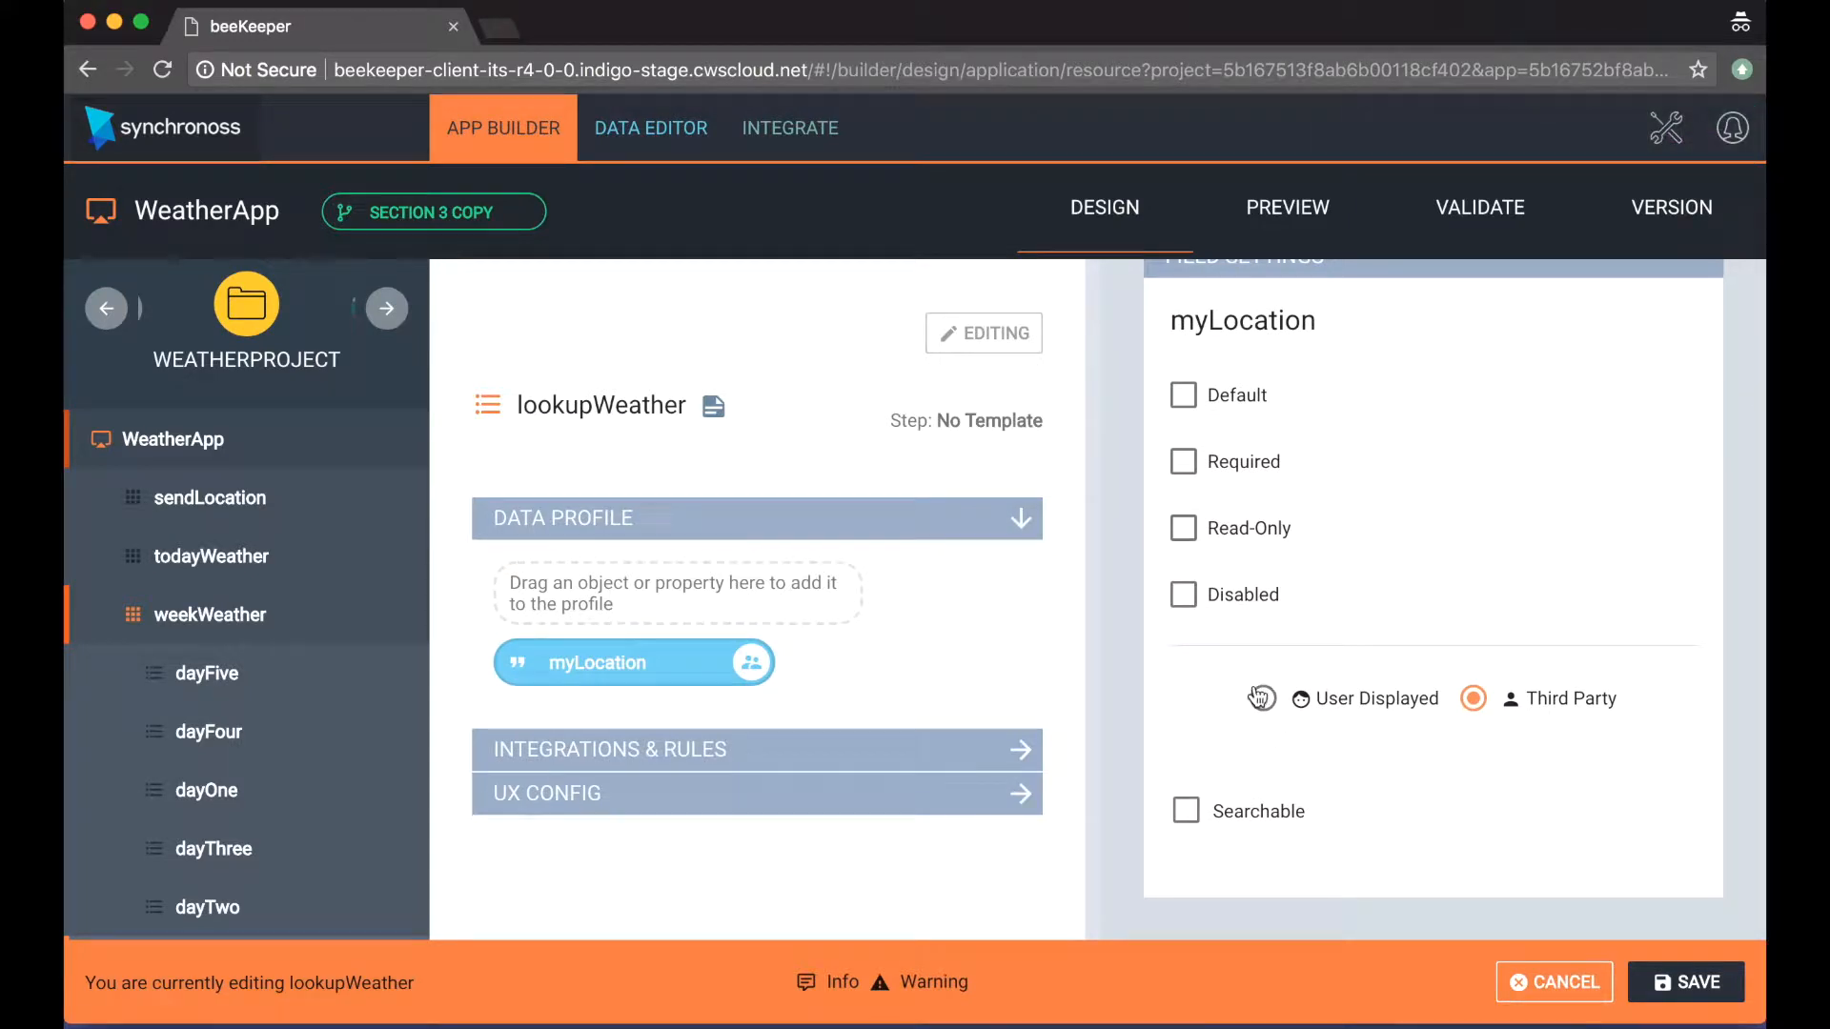
{"action": "left_click", "coordinate": [1260, 699]}
{"action": "scroll", "coordinate": [1378, 660], "scroll_direction": "up", "scroll_amount": 3}
Step: Add Create and Edit links without preconditions to lookupWeather's integrations and rules, and save the step
{"action": "left_click", "coordinate": [1537, 292]}
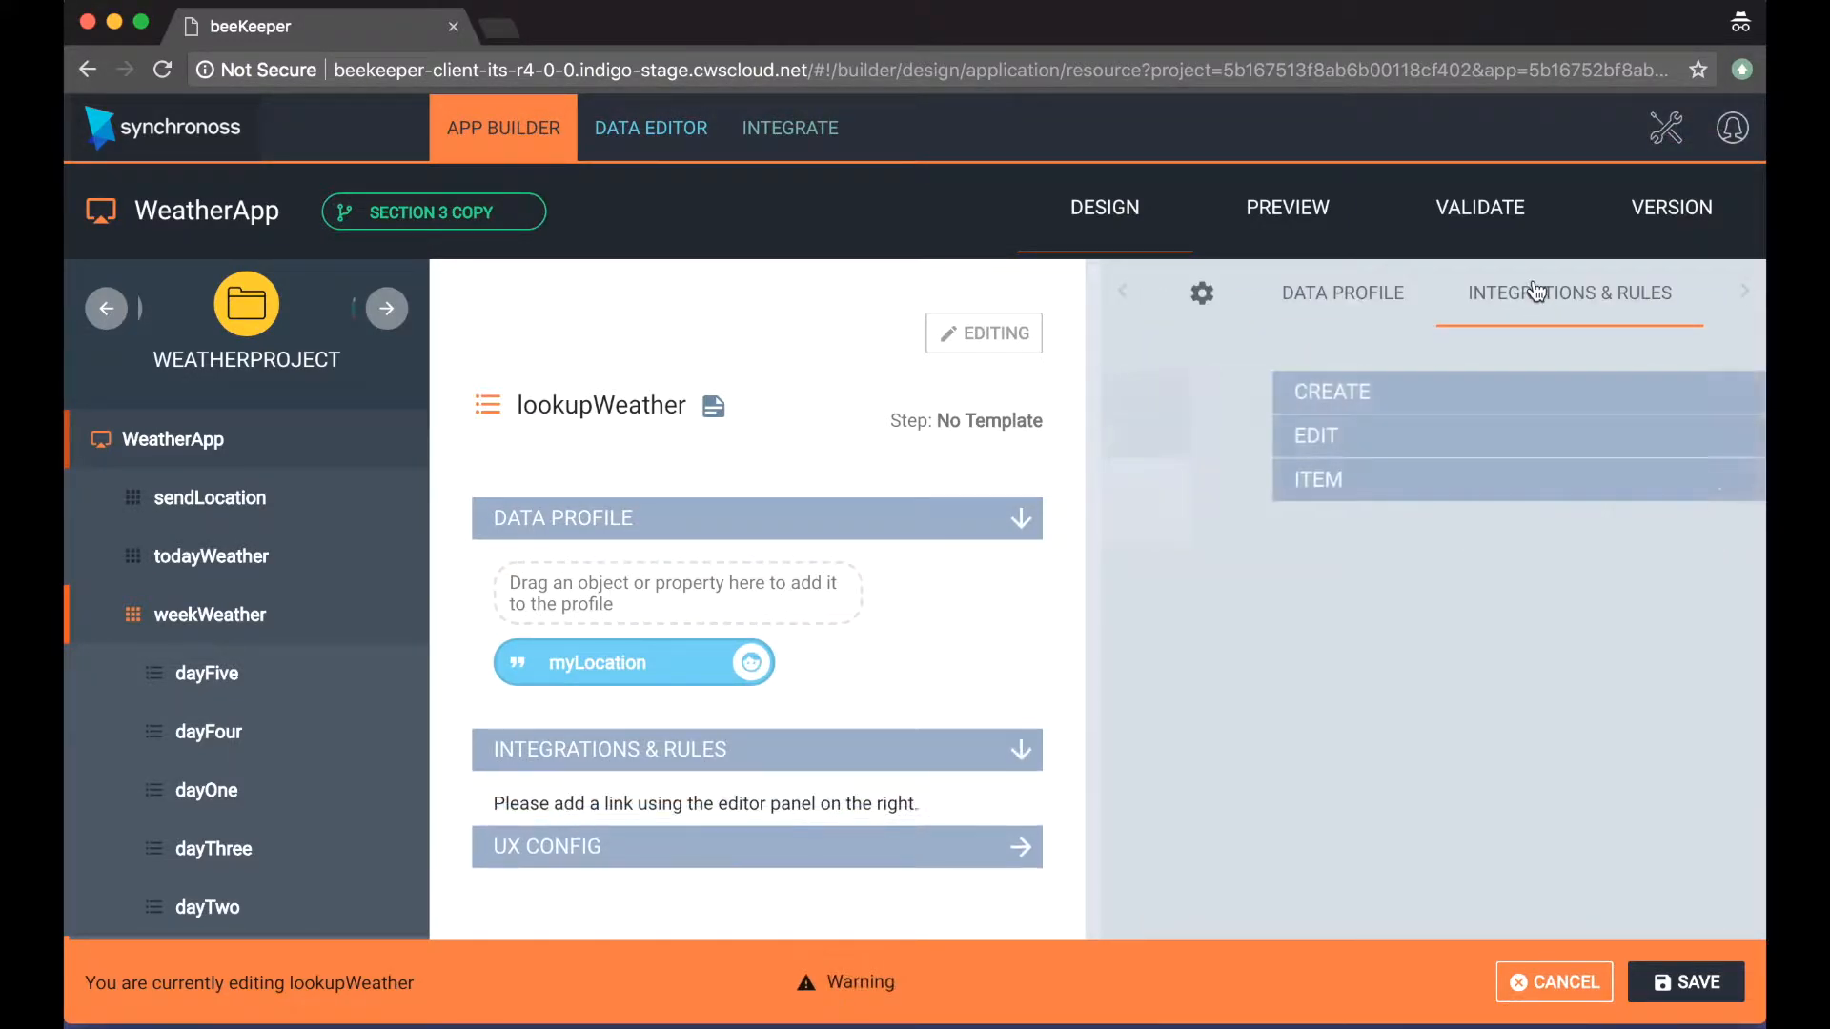
{"action": "left_click", "coordinate": [1393, 411]}
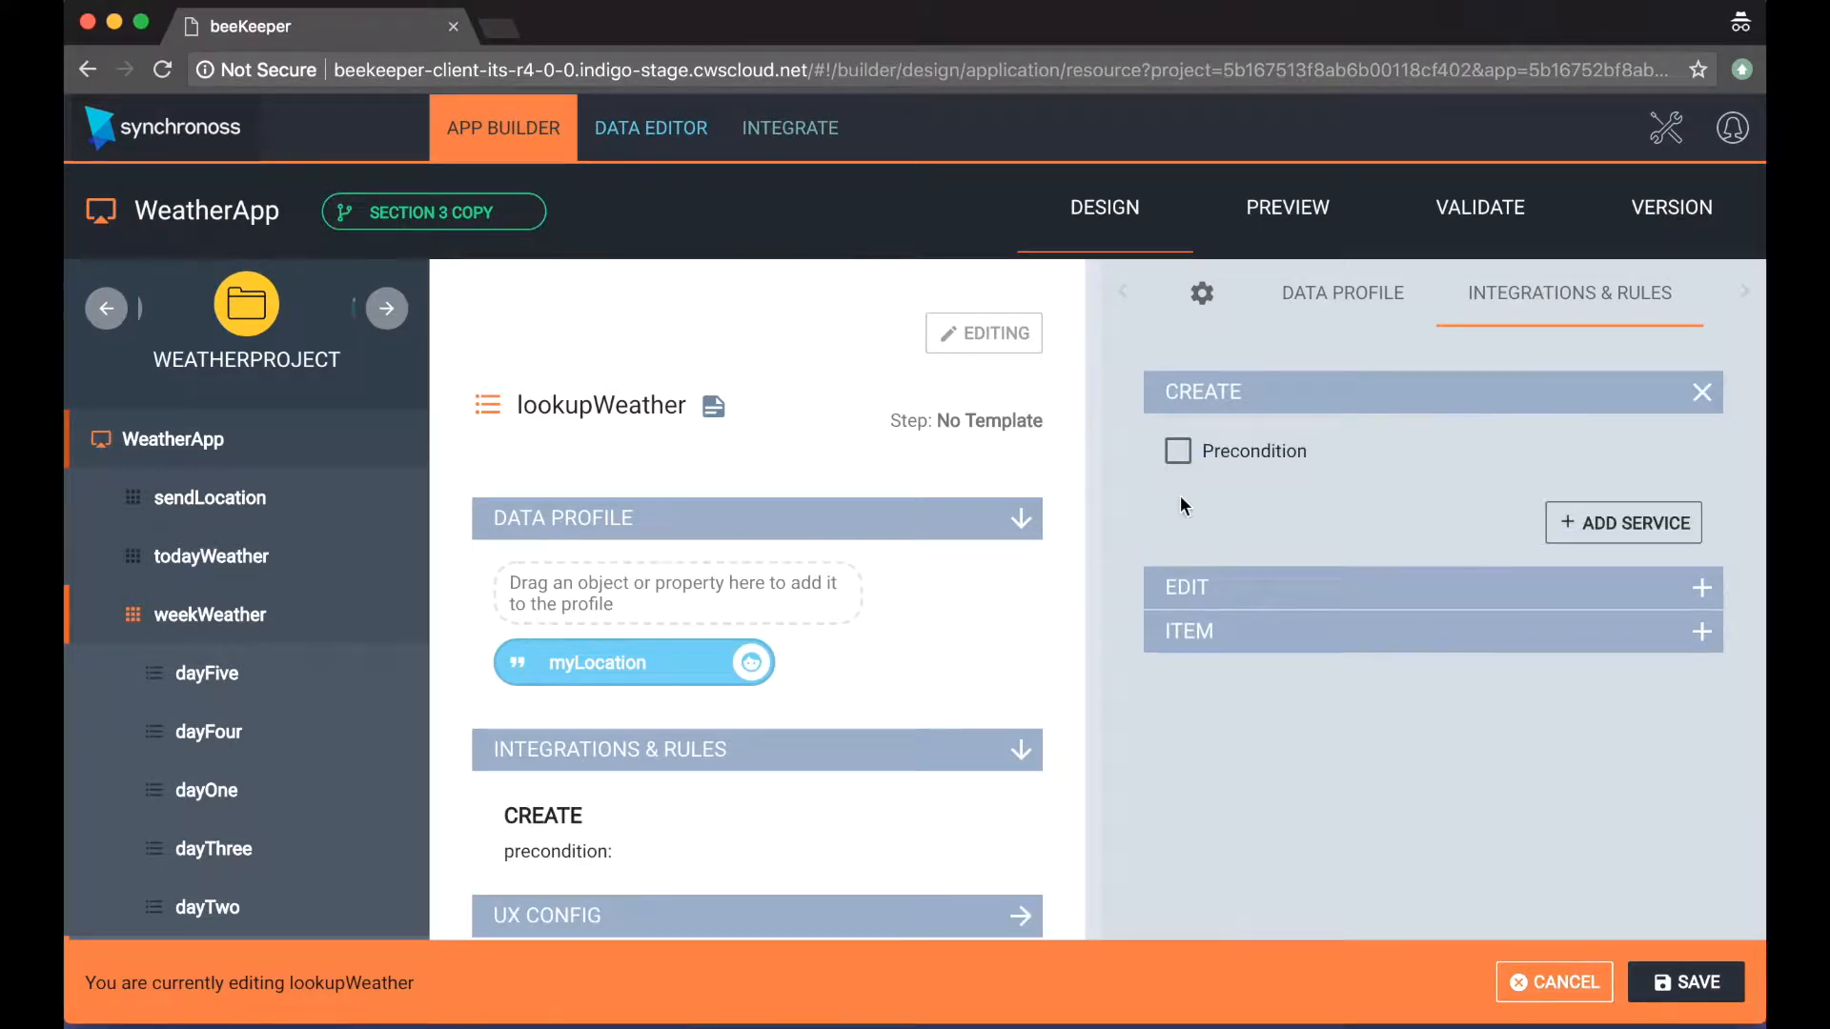
{"action": "left_click", "coordinate": [1239, 593]}
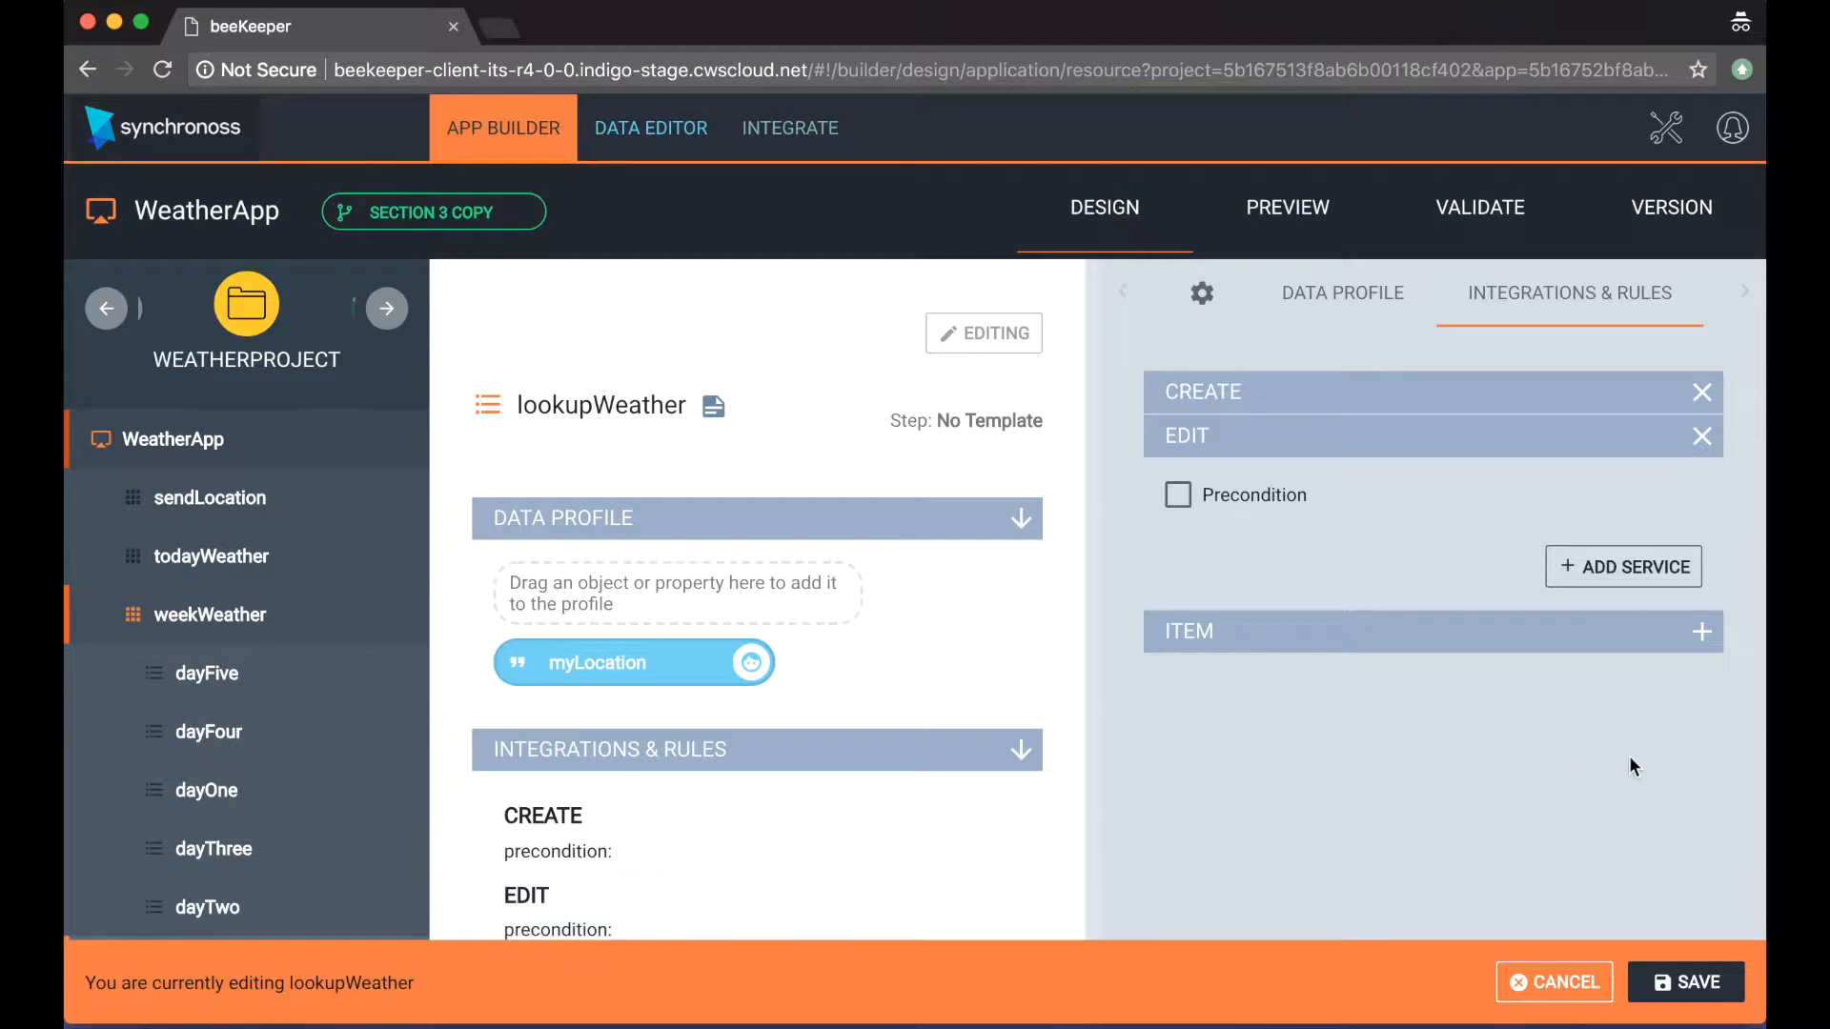
{"action": "scroll", "coordinate": [1675, 783], "scroll_direction": "down", "scroll_amount": 1}
{"action": "left_click", "coordinate": [1685, 982]}
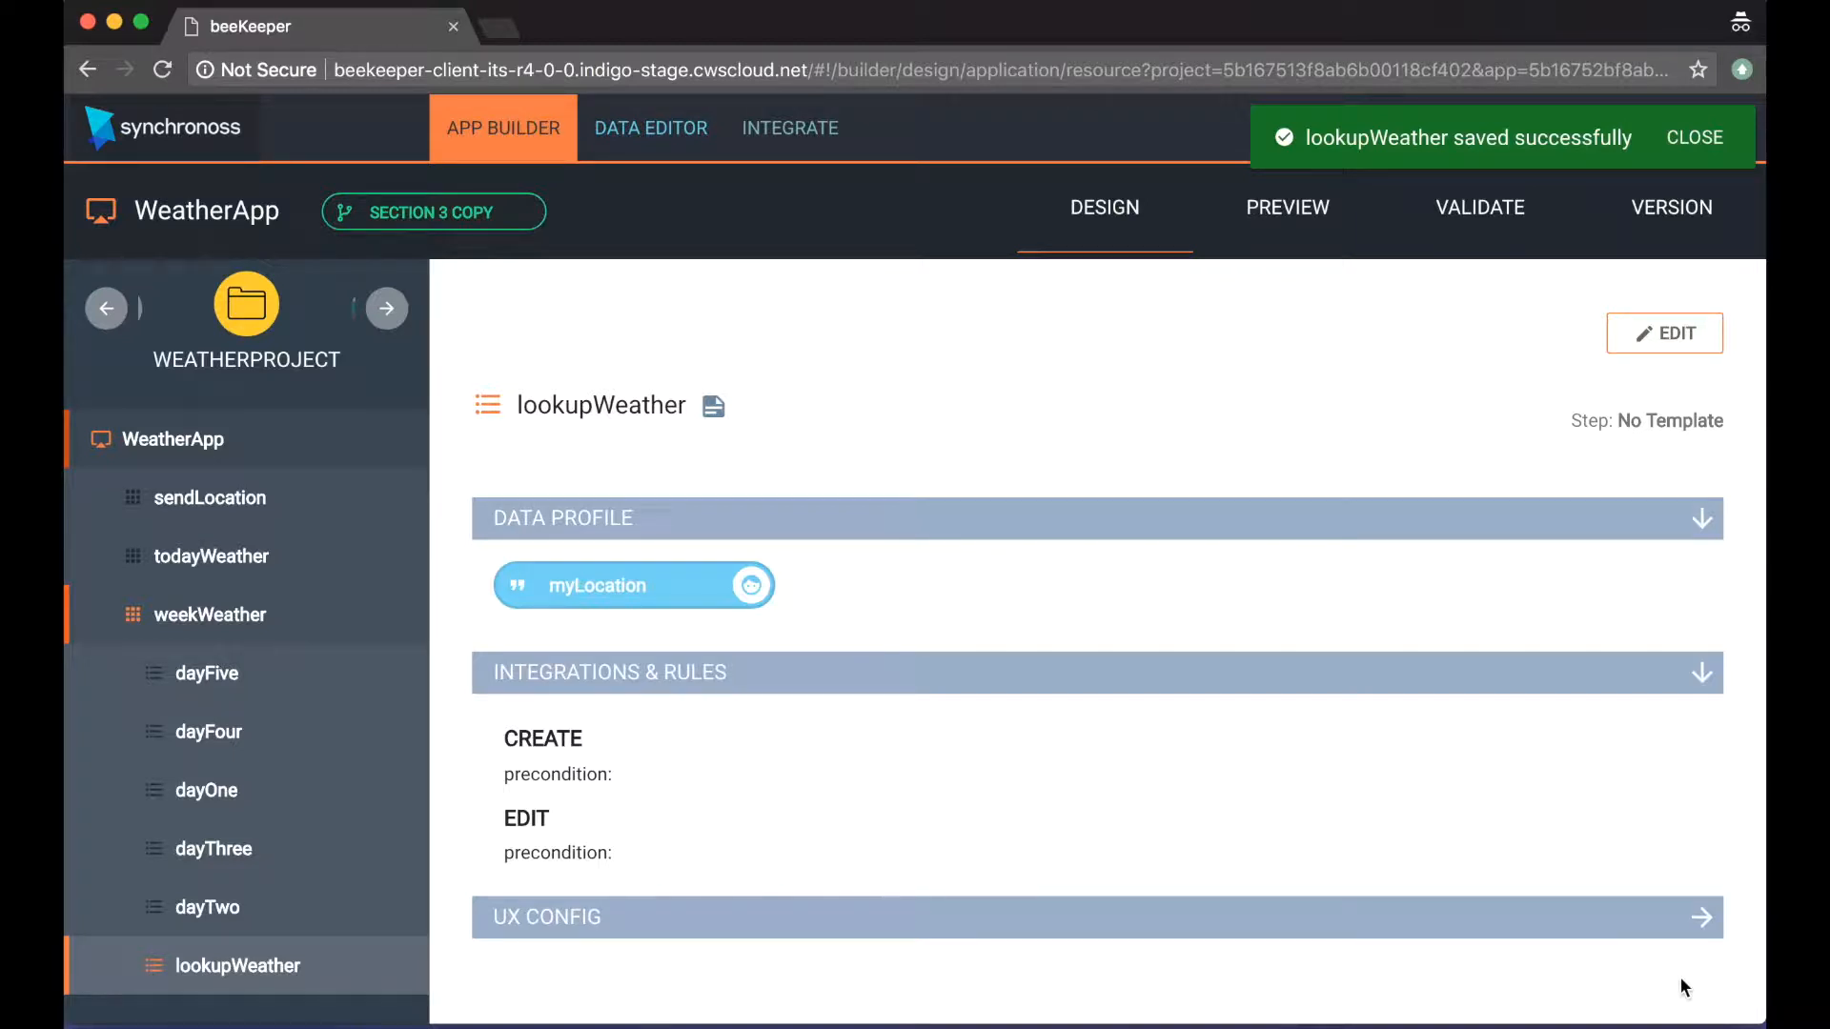
Step: Open the dayOne step for editing and go to its integrations and rules
{"action": "left_click", "coordinate": [392, 791]}
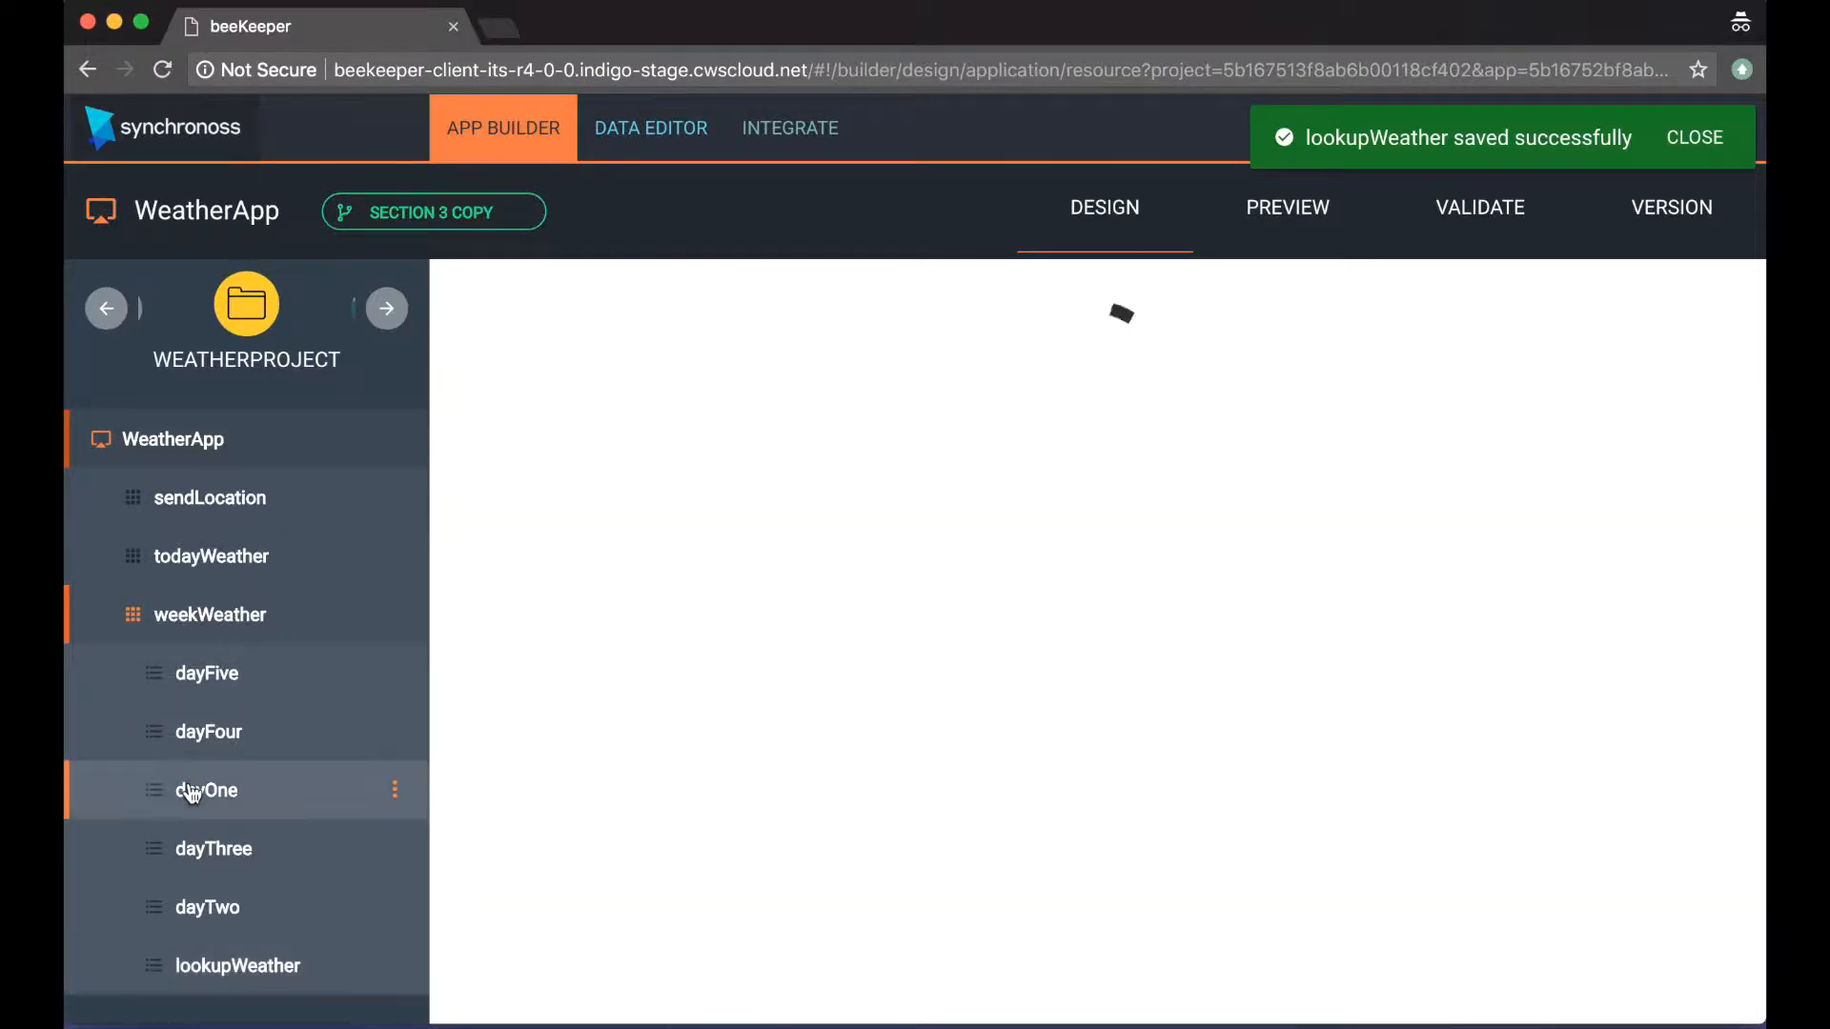
{"action": "left_click", "coordinate": [1640, 332]}
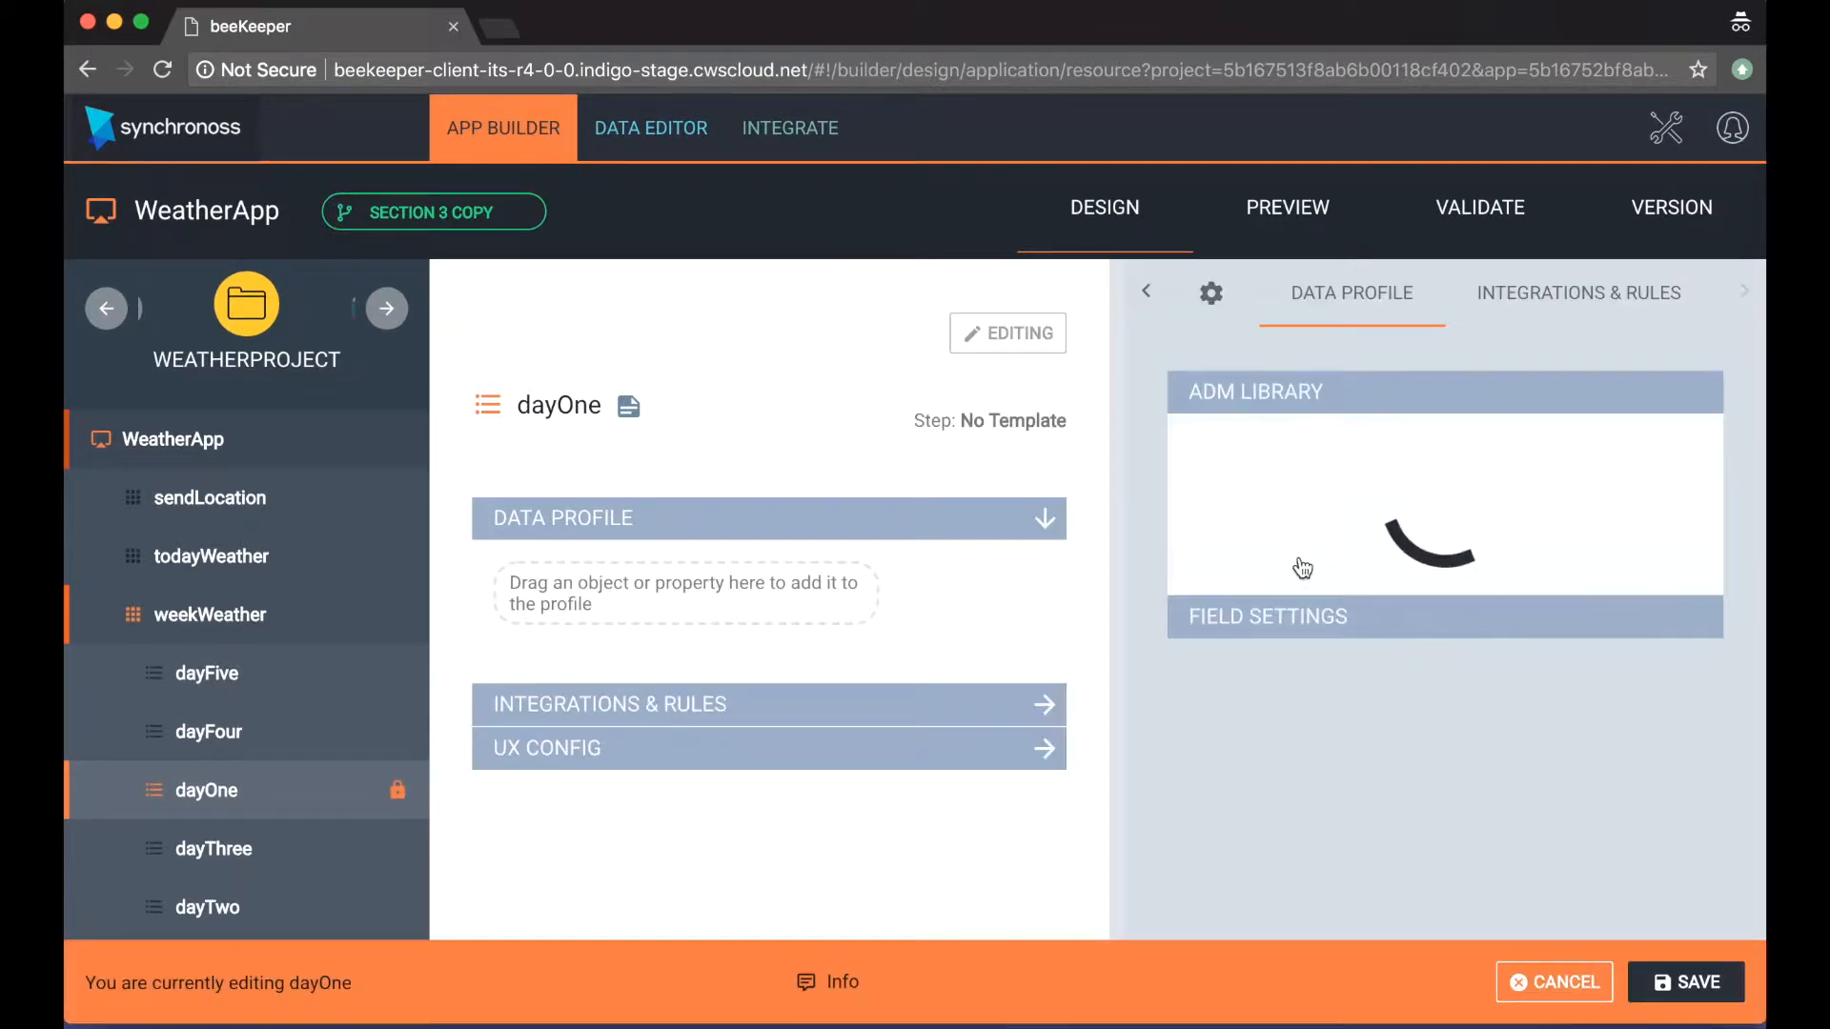
{"action": "left_click", "coordinate": [1511, 301]}
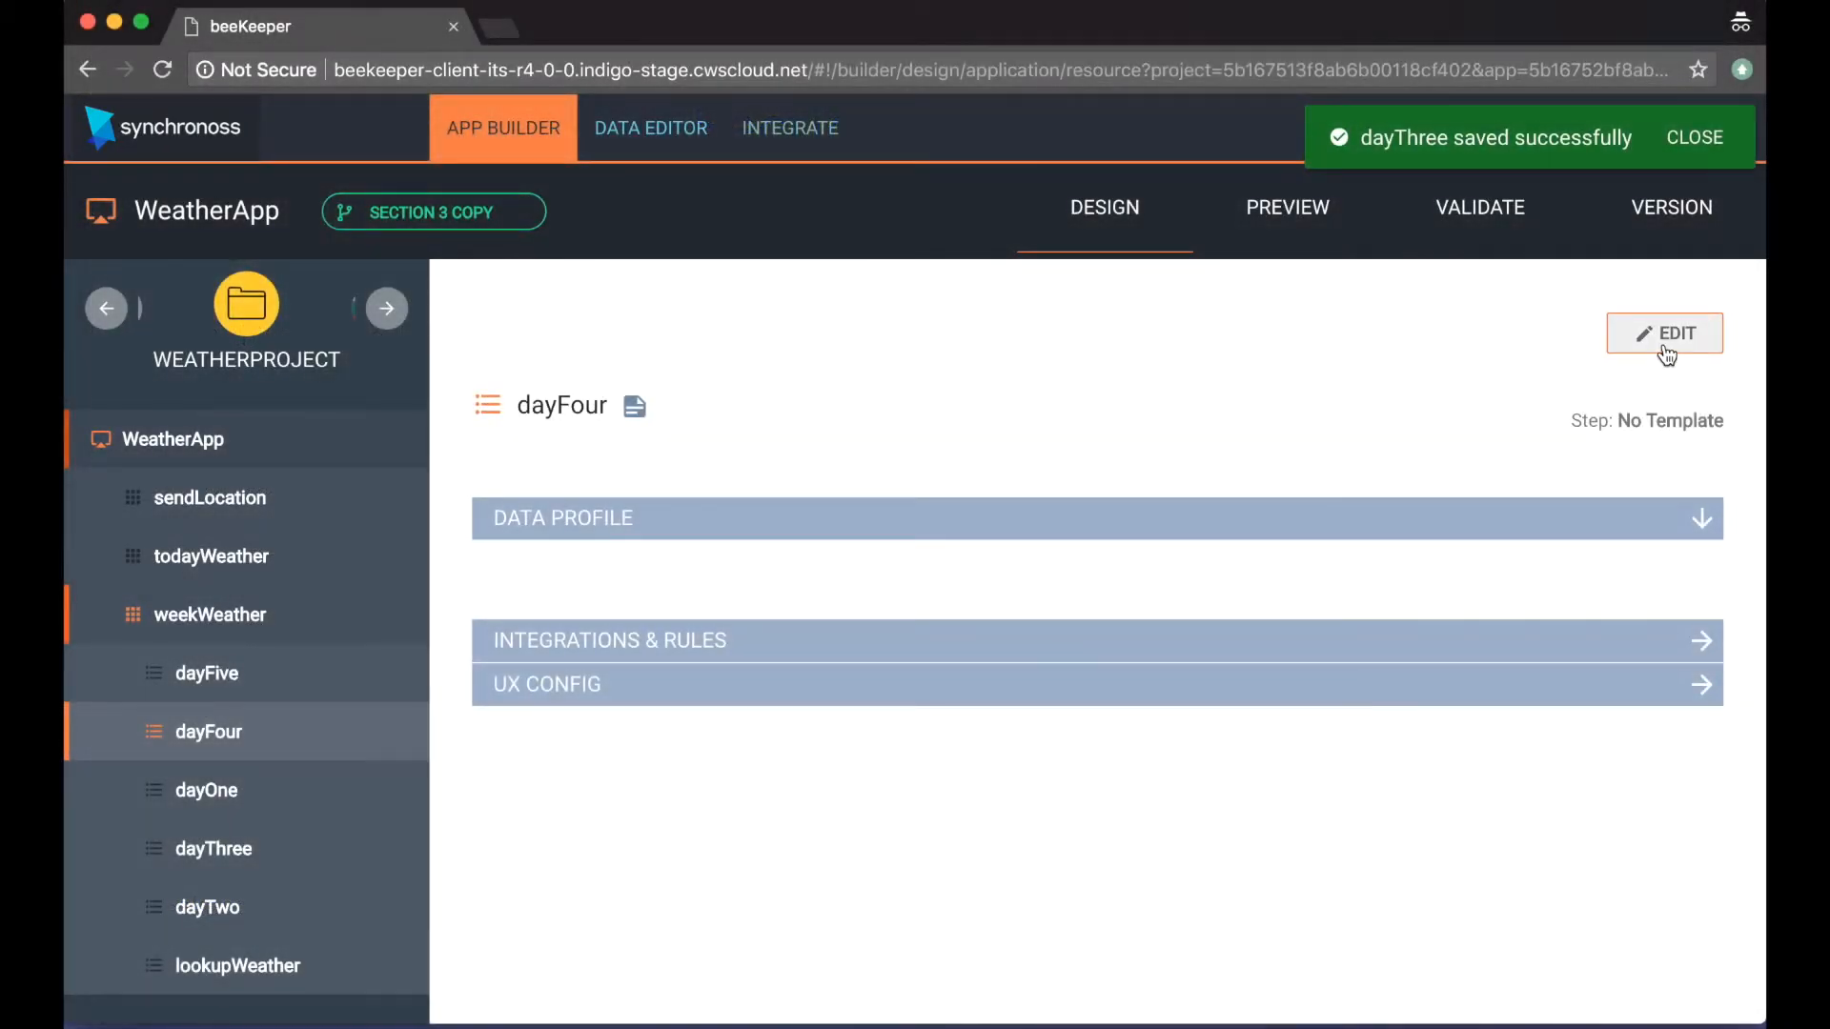
Step: Add a Create link to the dayFour step's integrations and rules, and save the step
{"action": "left_click", "coordinate": [1666, 335]}
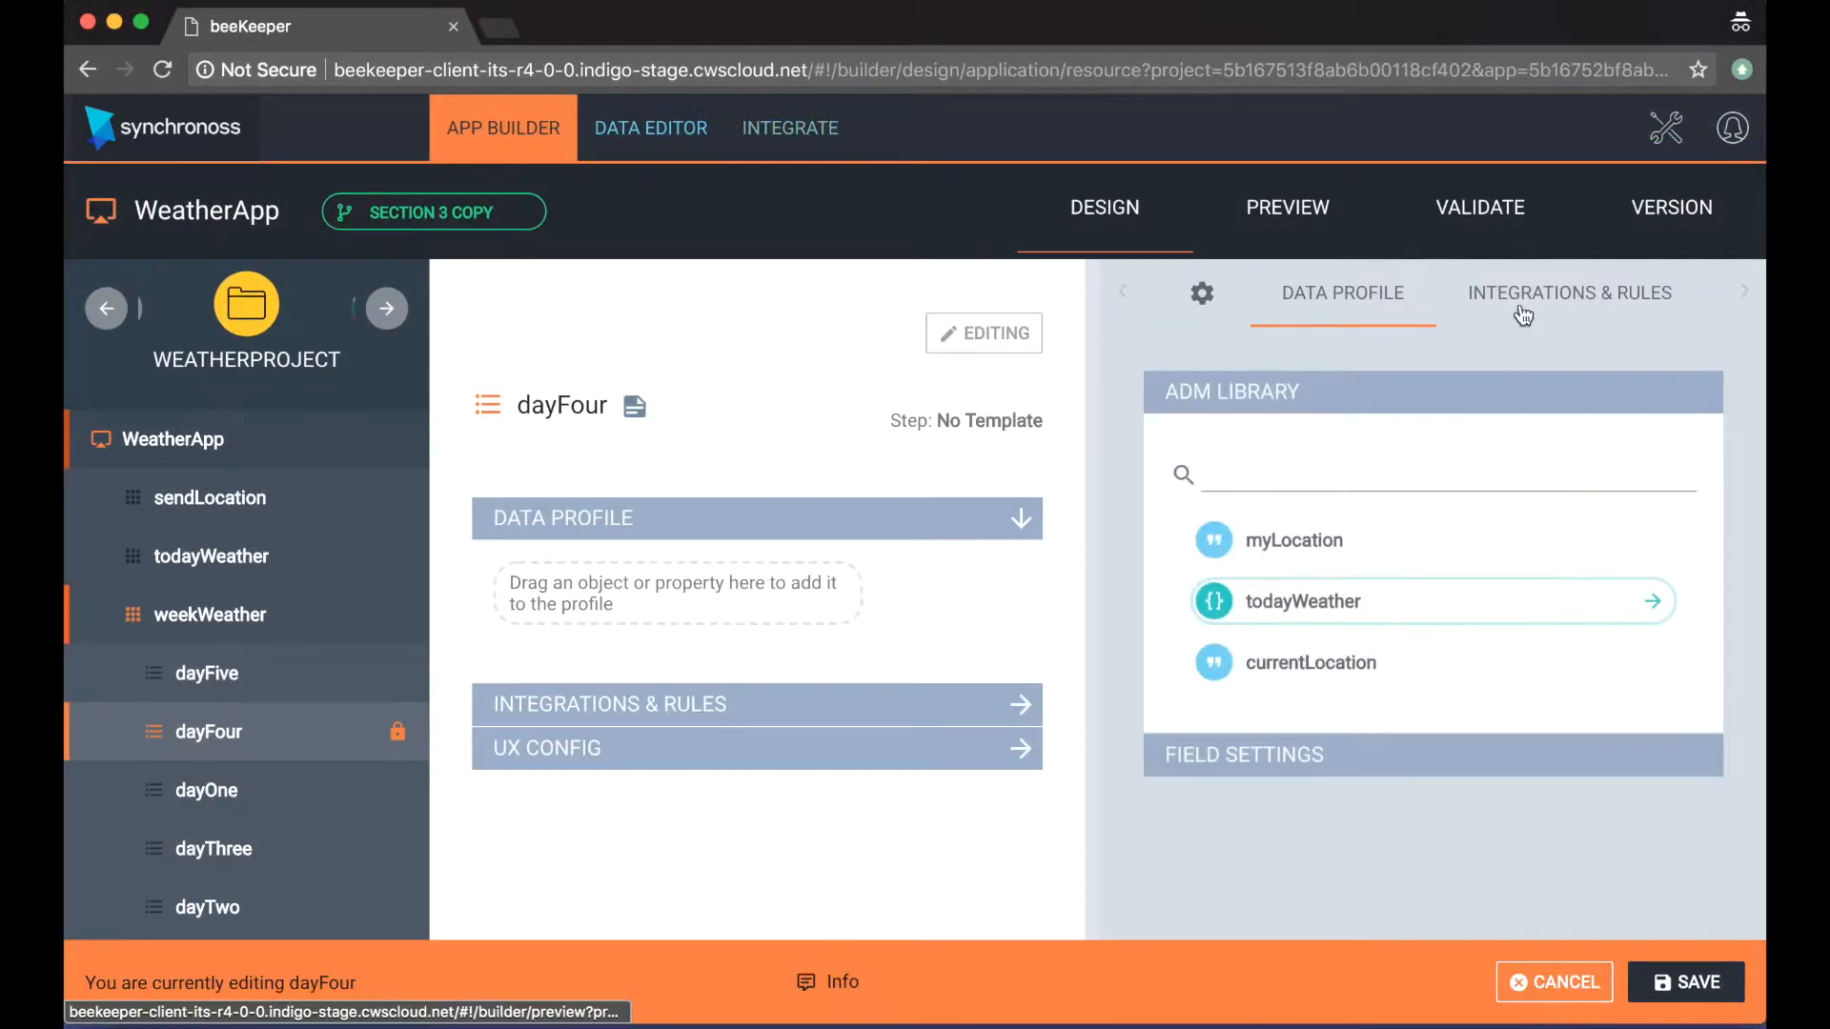
{"action": "left_click", "coordinate": [1523, 314]}
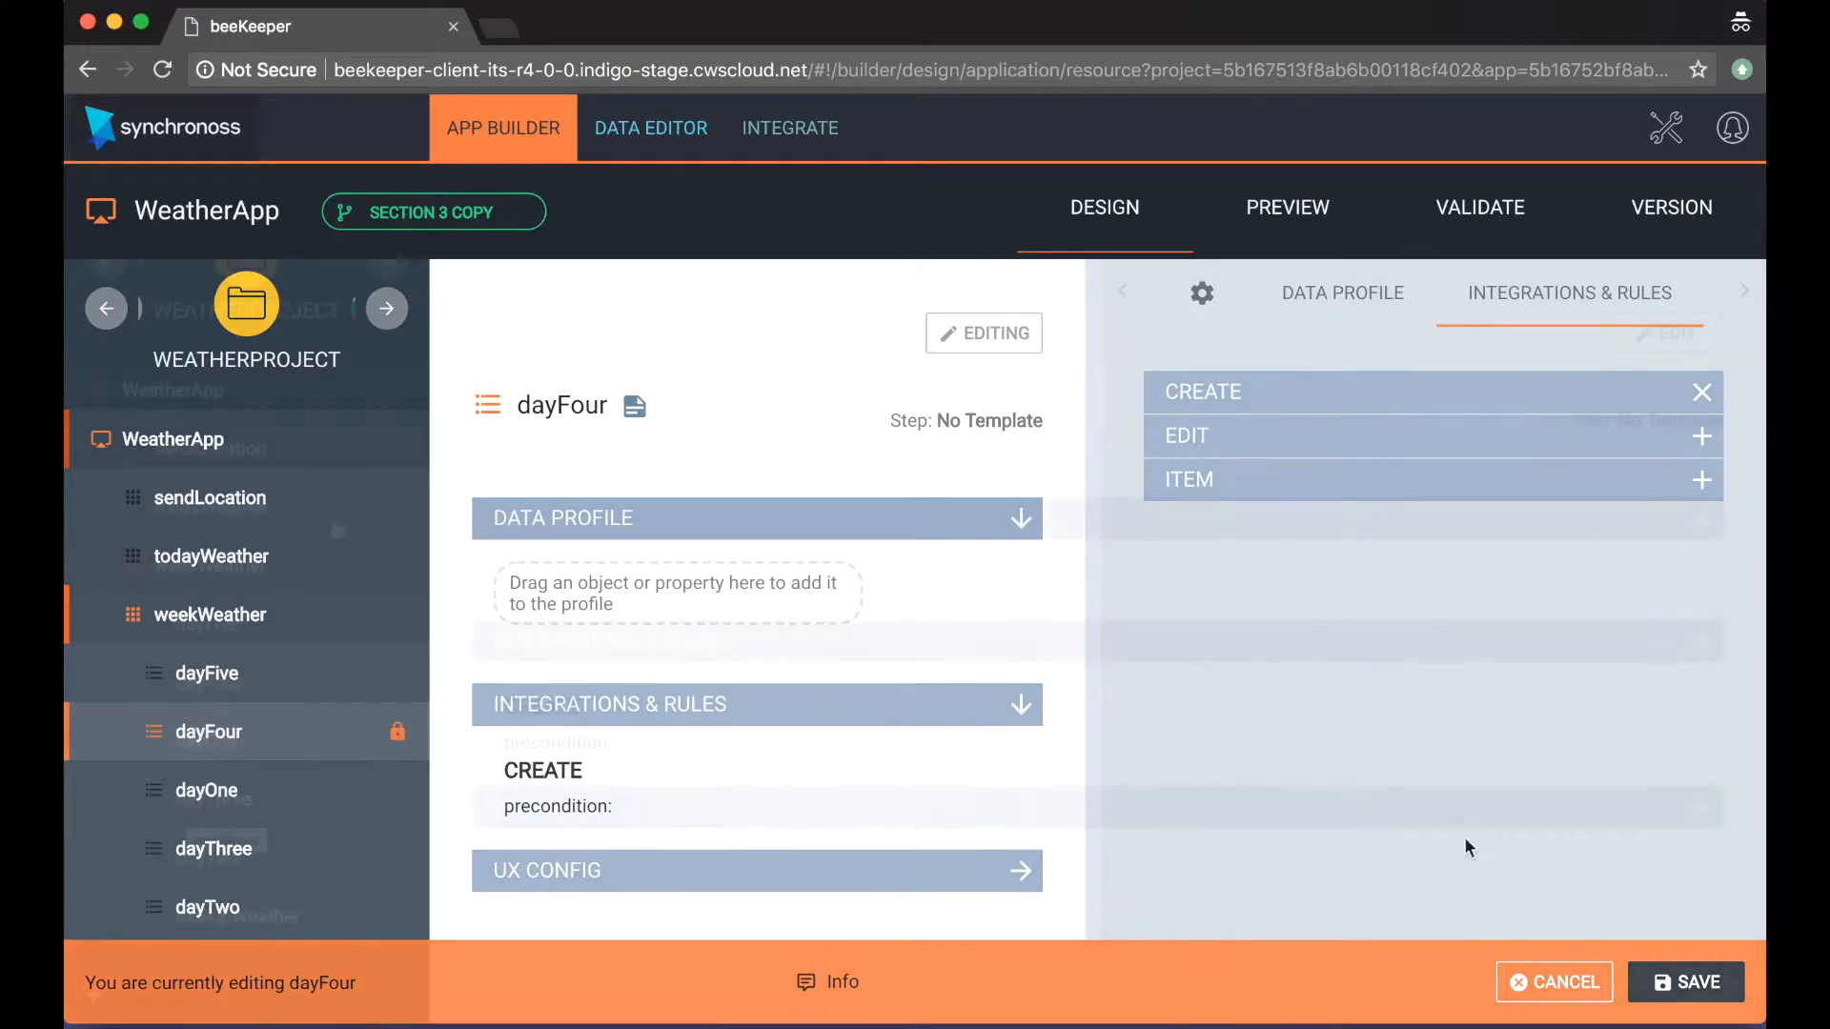
{"action": "left_click", "coordinate": [1686, 981]}
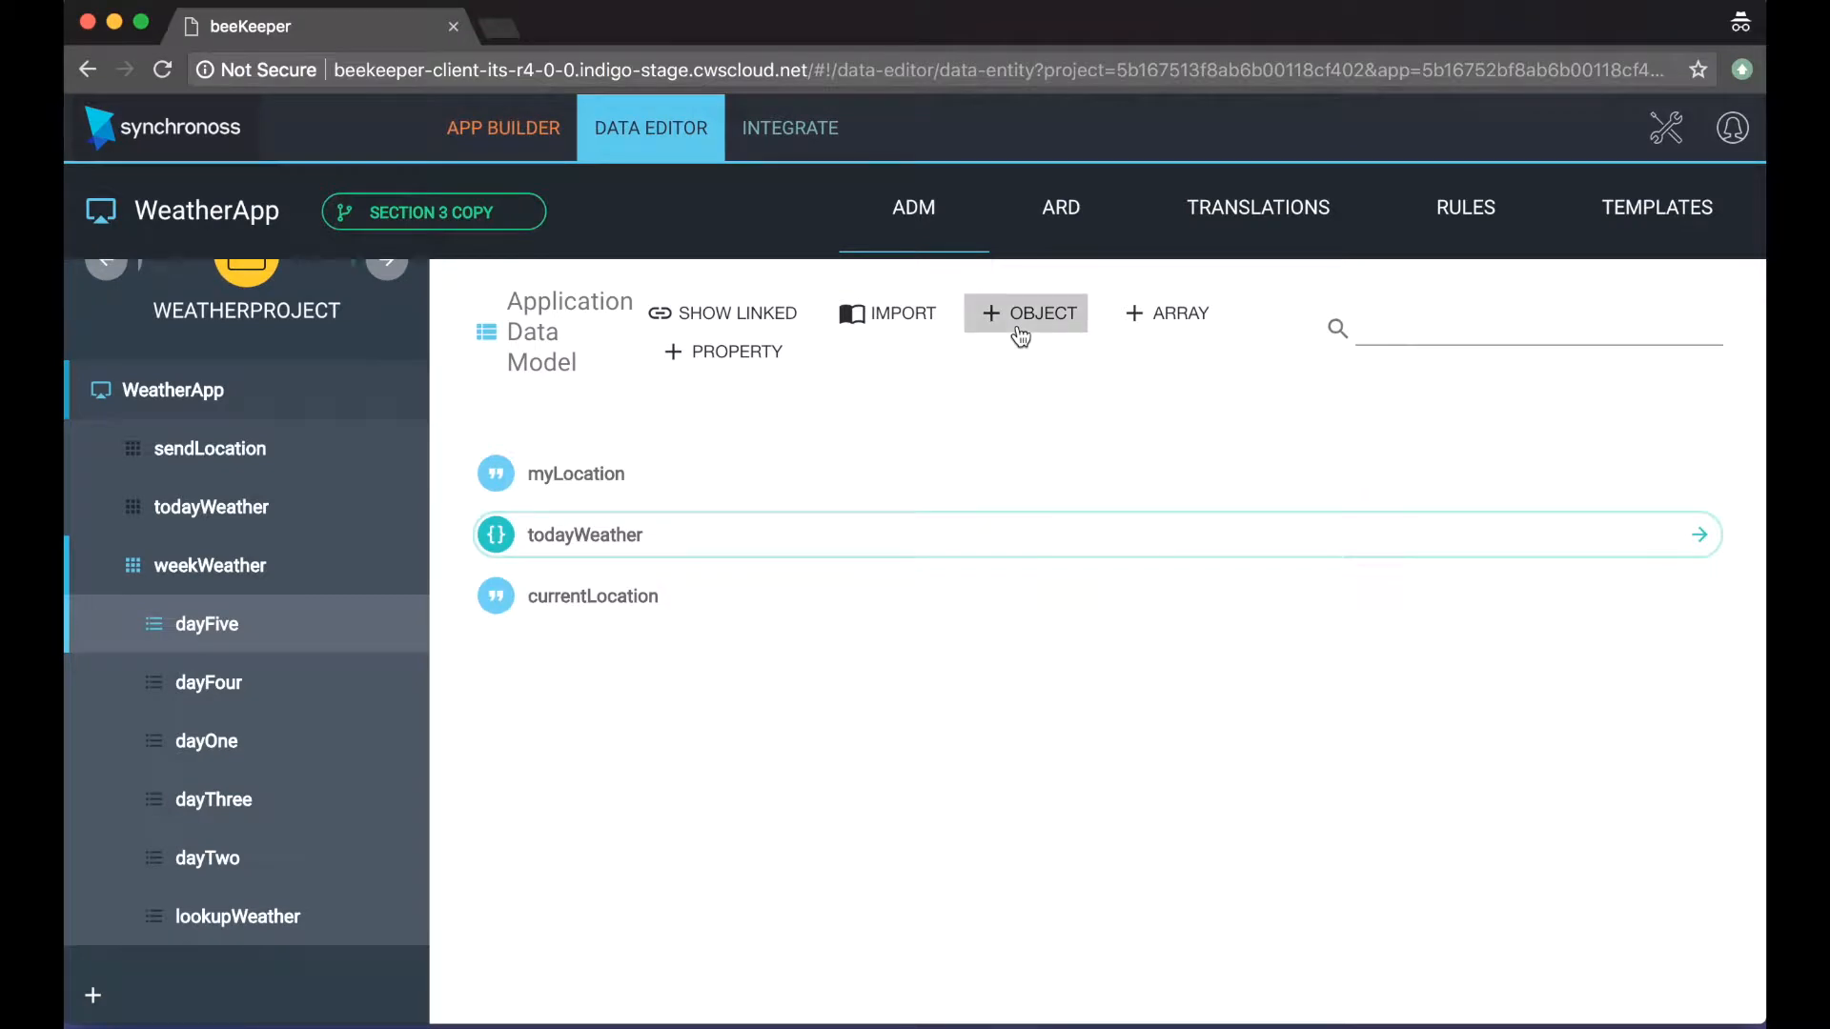
Step: Create and save a new object named weatherInfo in the Application Data Model
{"action": "left_click", "coordinate": [1020, 333]}
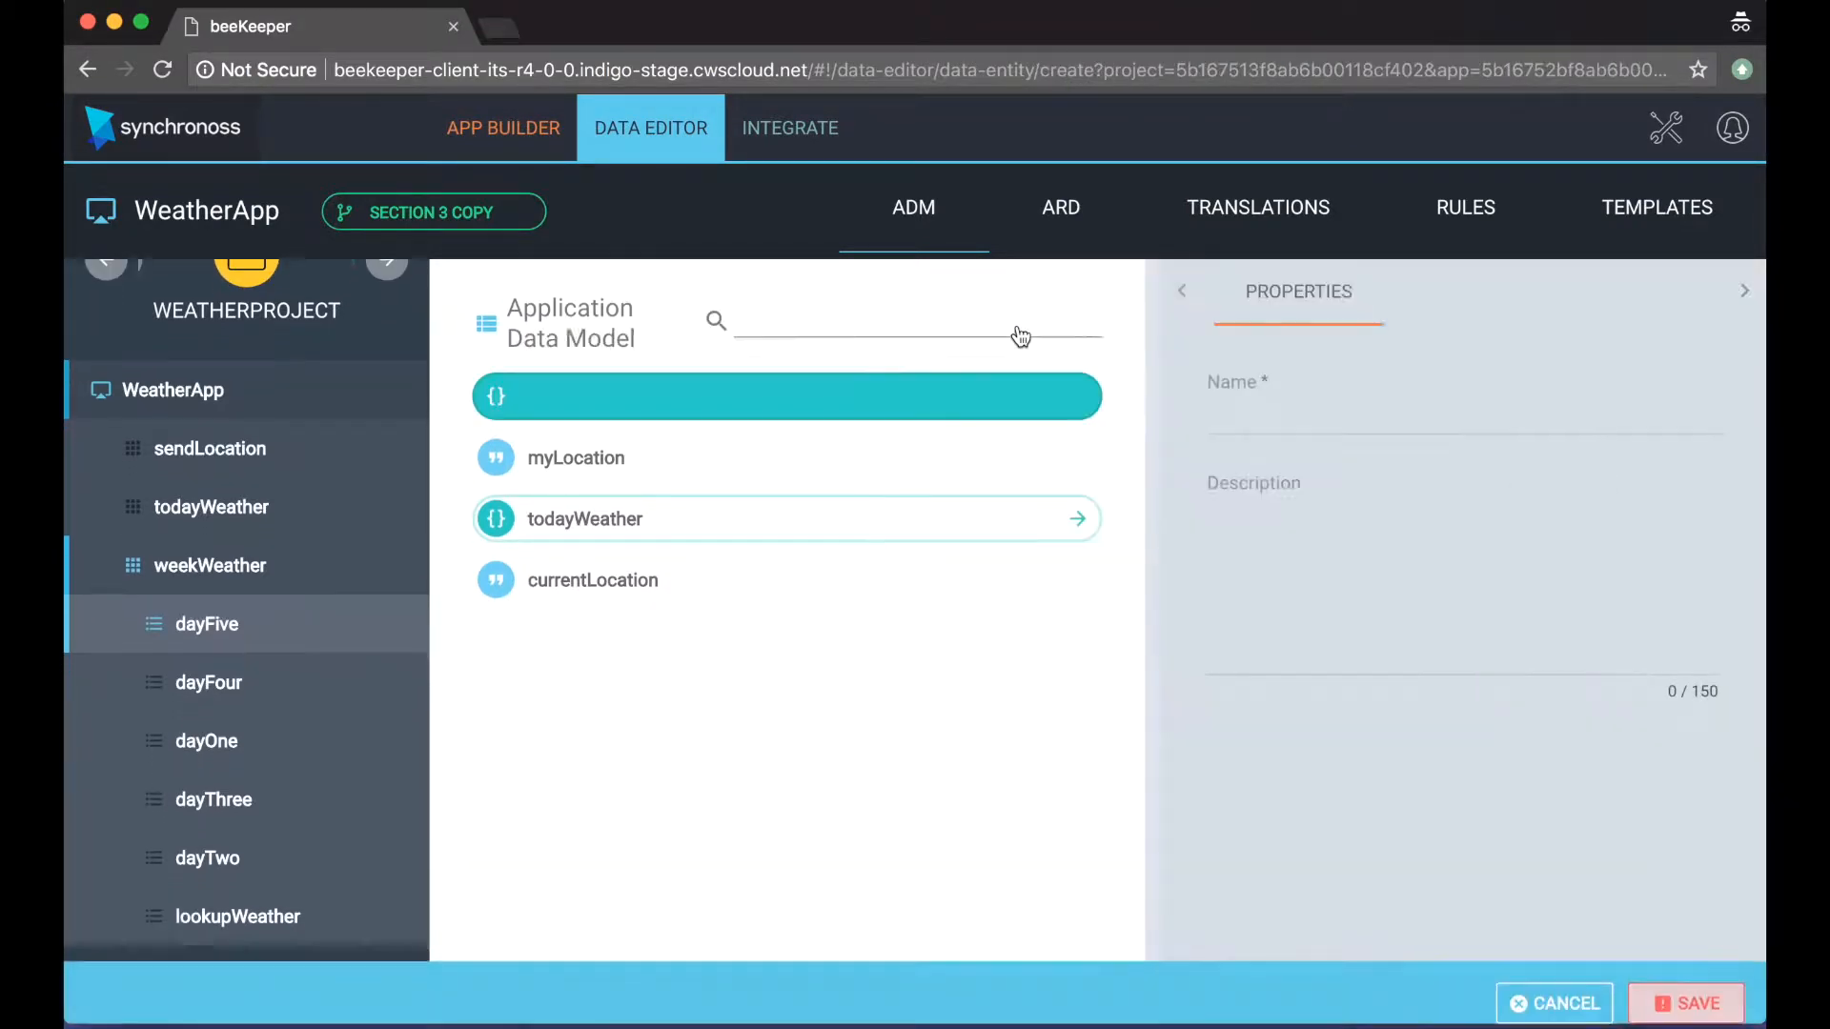
{"action": "left_click", "coordinate": [1234, 410]}
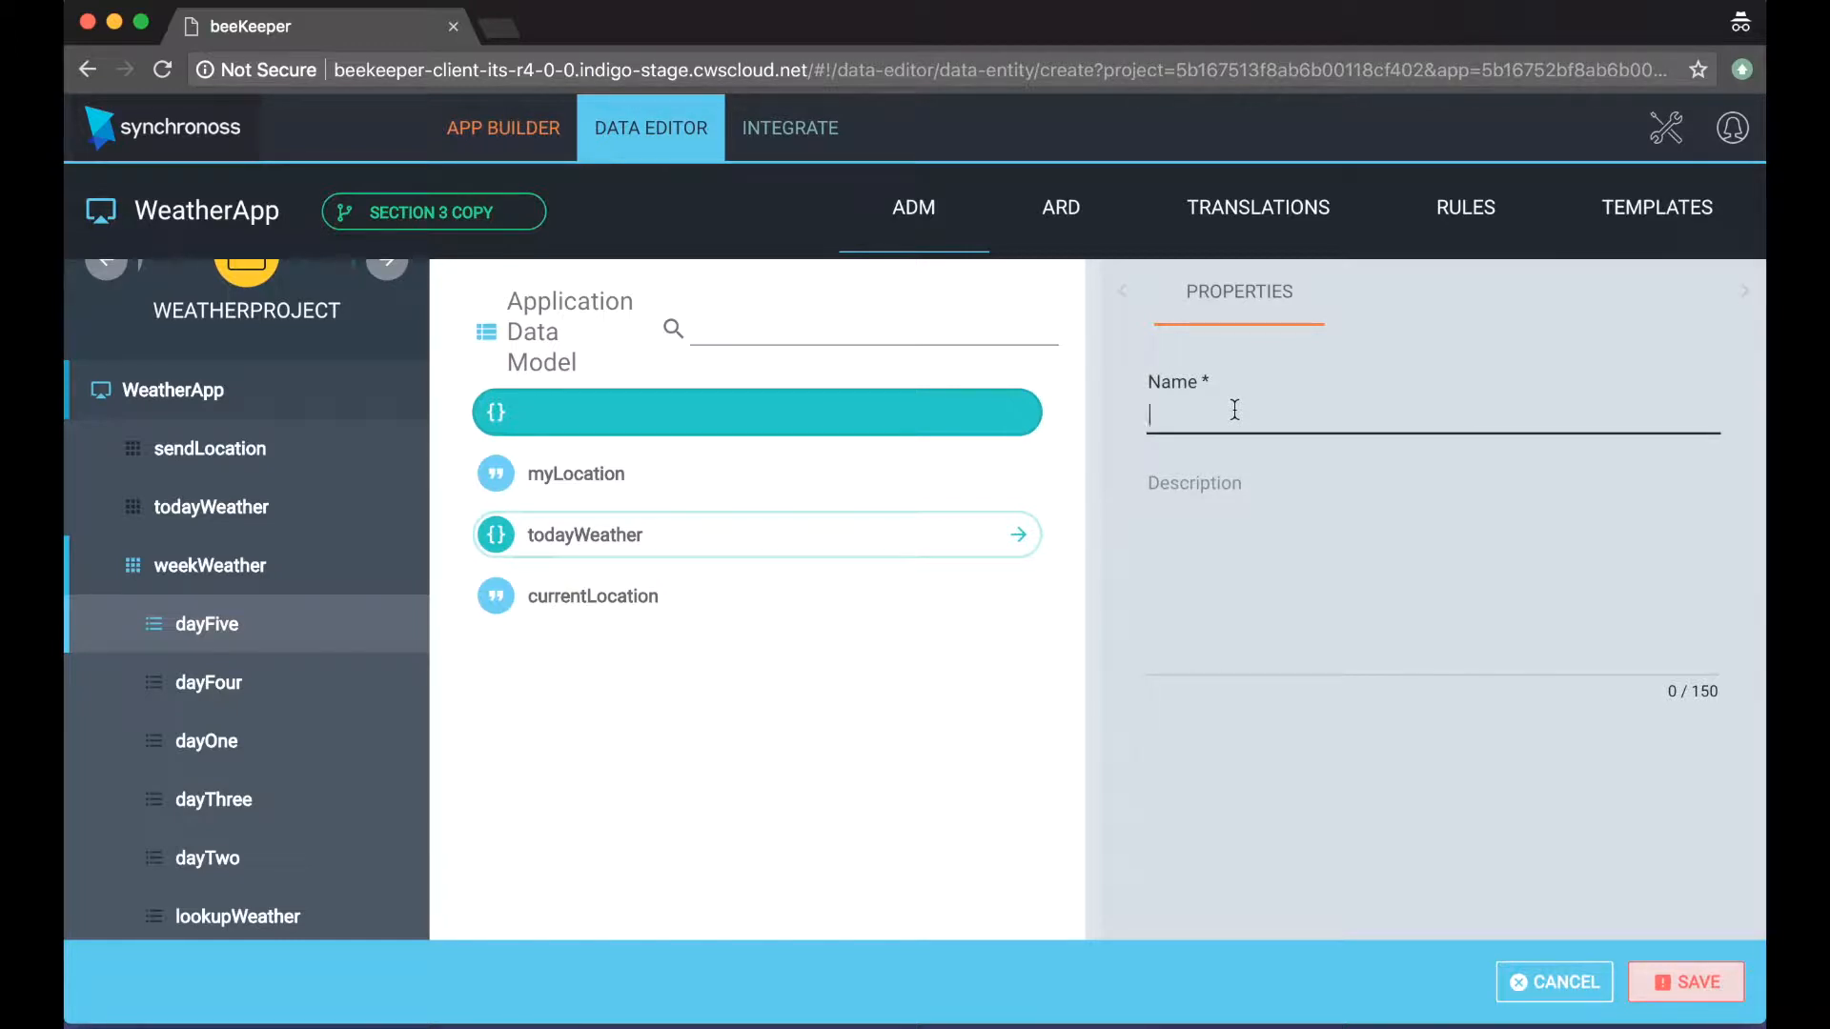
{"action": "type", "text": "weatherInf"}
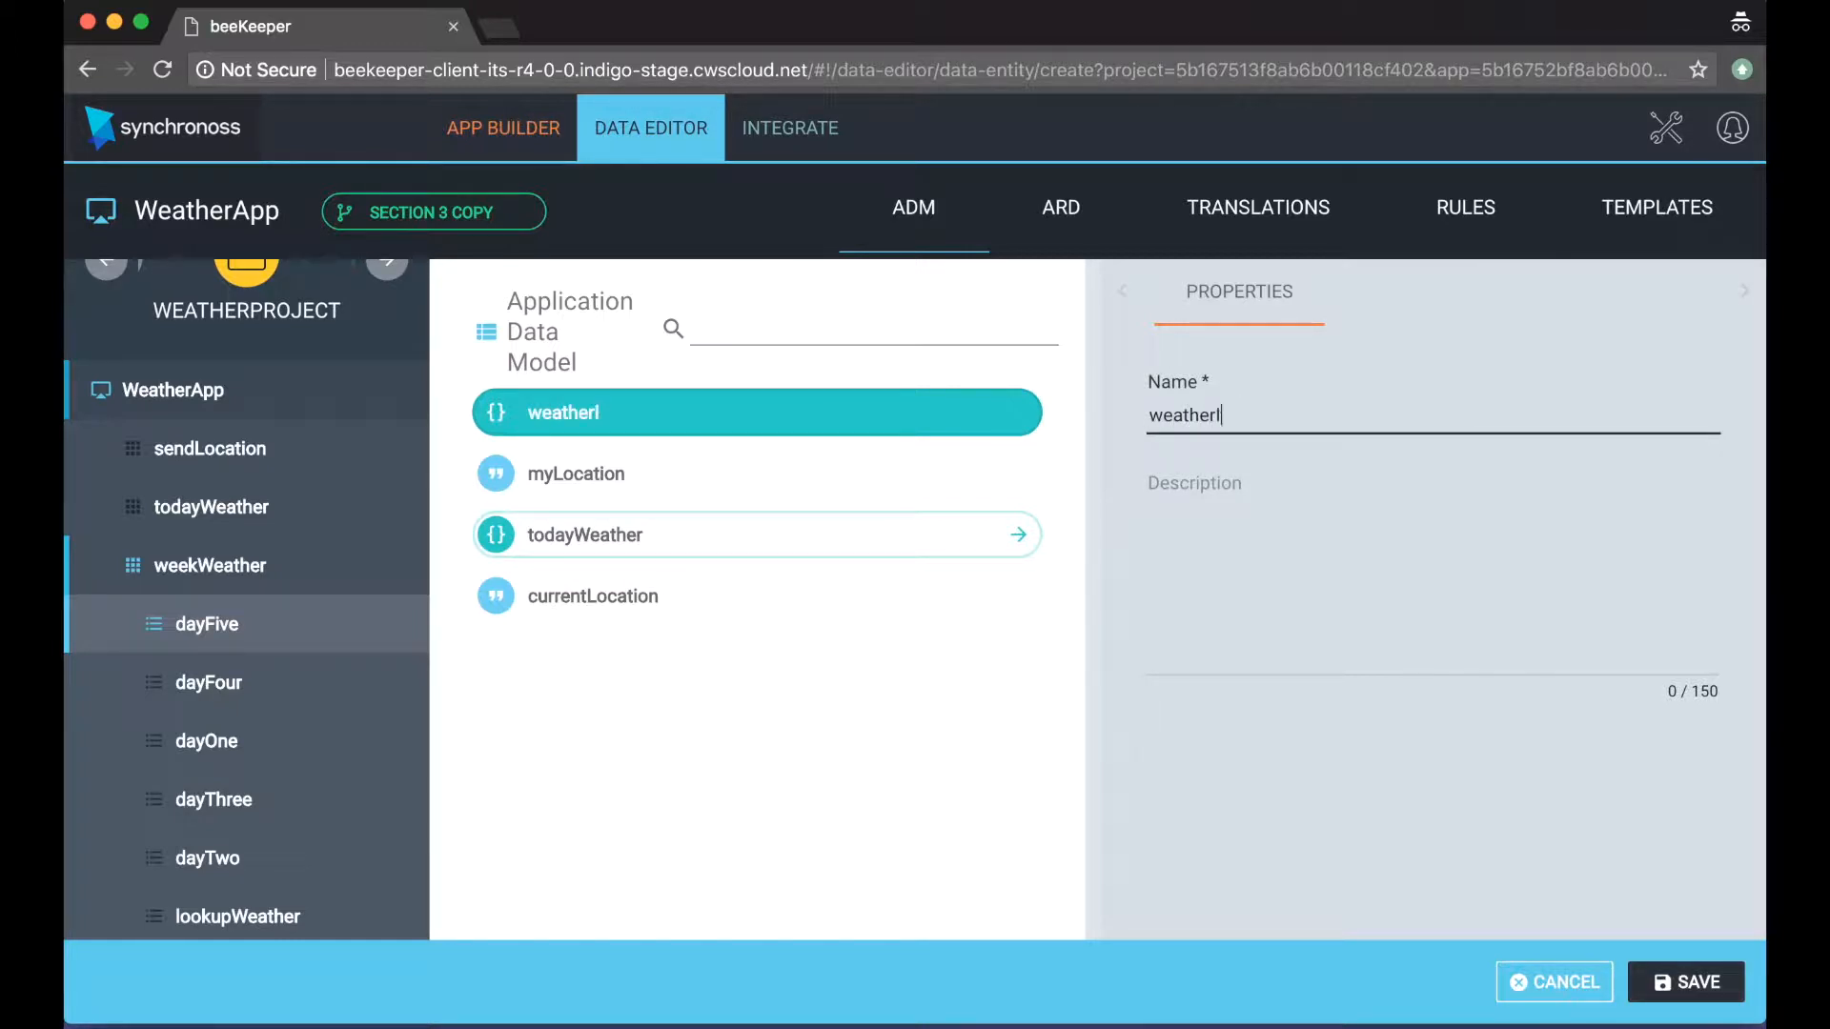
{"action": "type", "text": "o"}
{"action": "left_click", "coordinate": [1698, 985]}
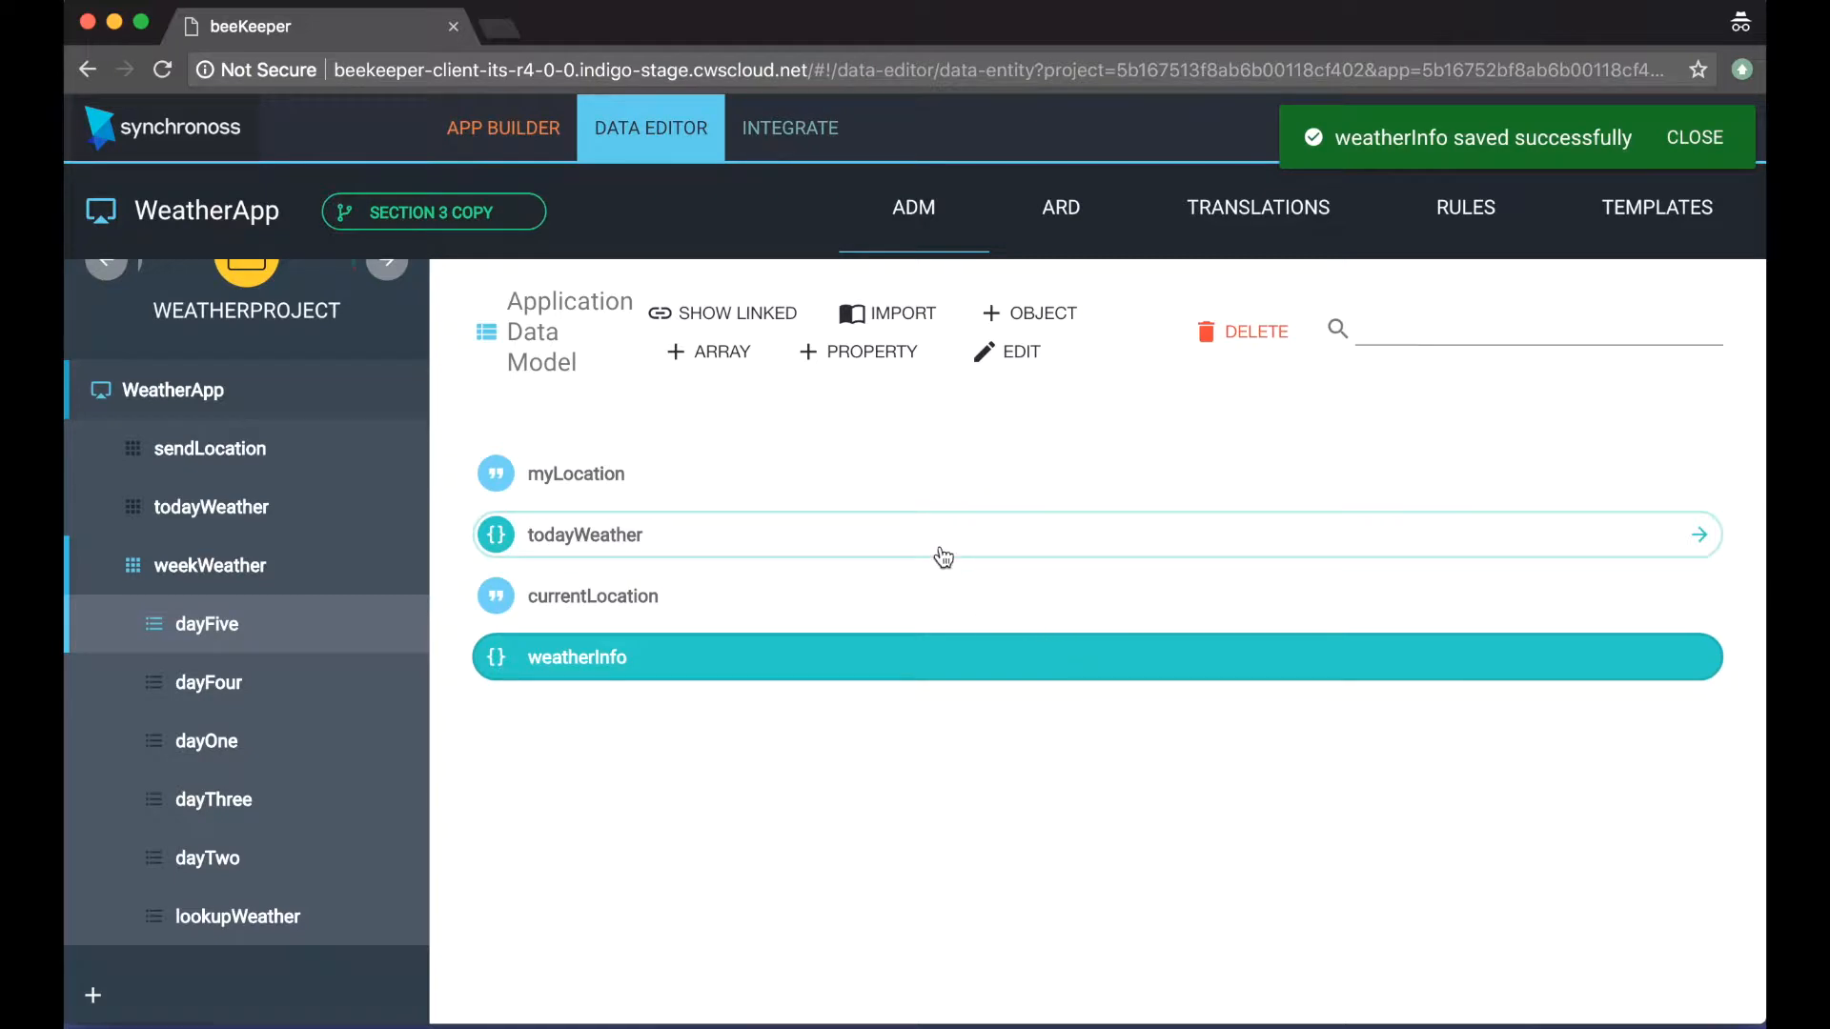
Step: Create and save an object named summary nested inside weatherInfo
{"action": "left_click", "coordinate": [1029, 313]}
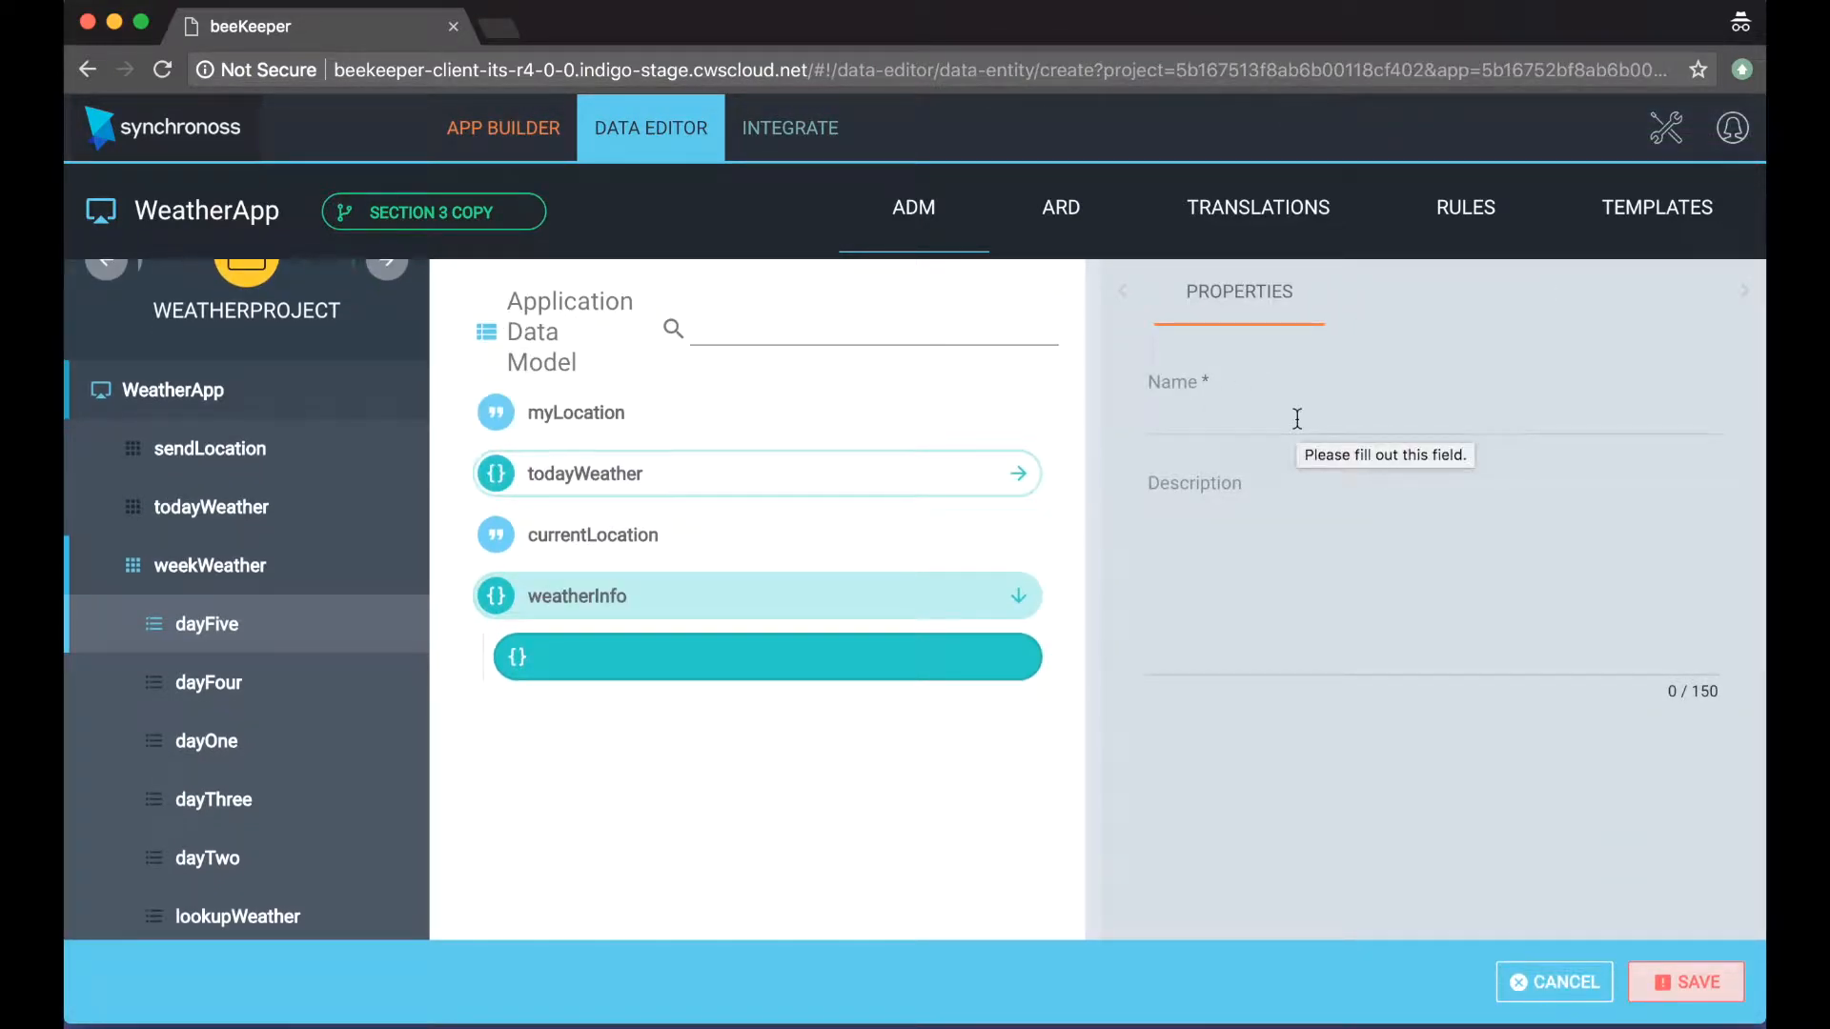
{"action": "left_click", "coordinate": [1297, 418]}
{"action": "type", "text": "summary"}
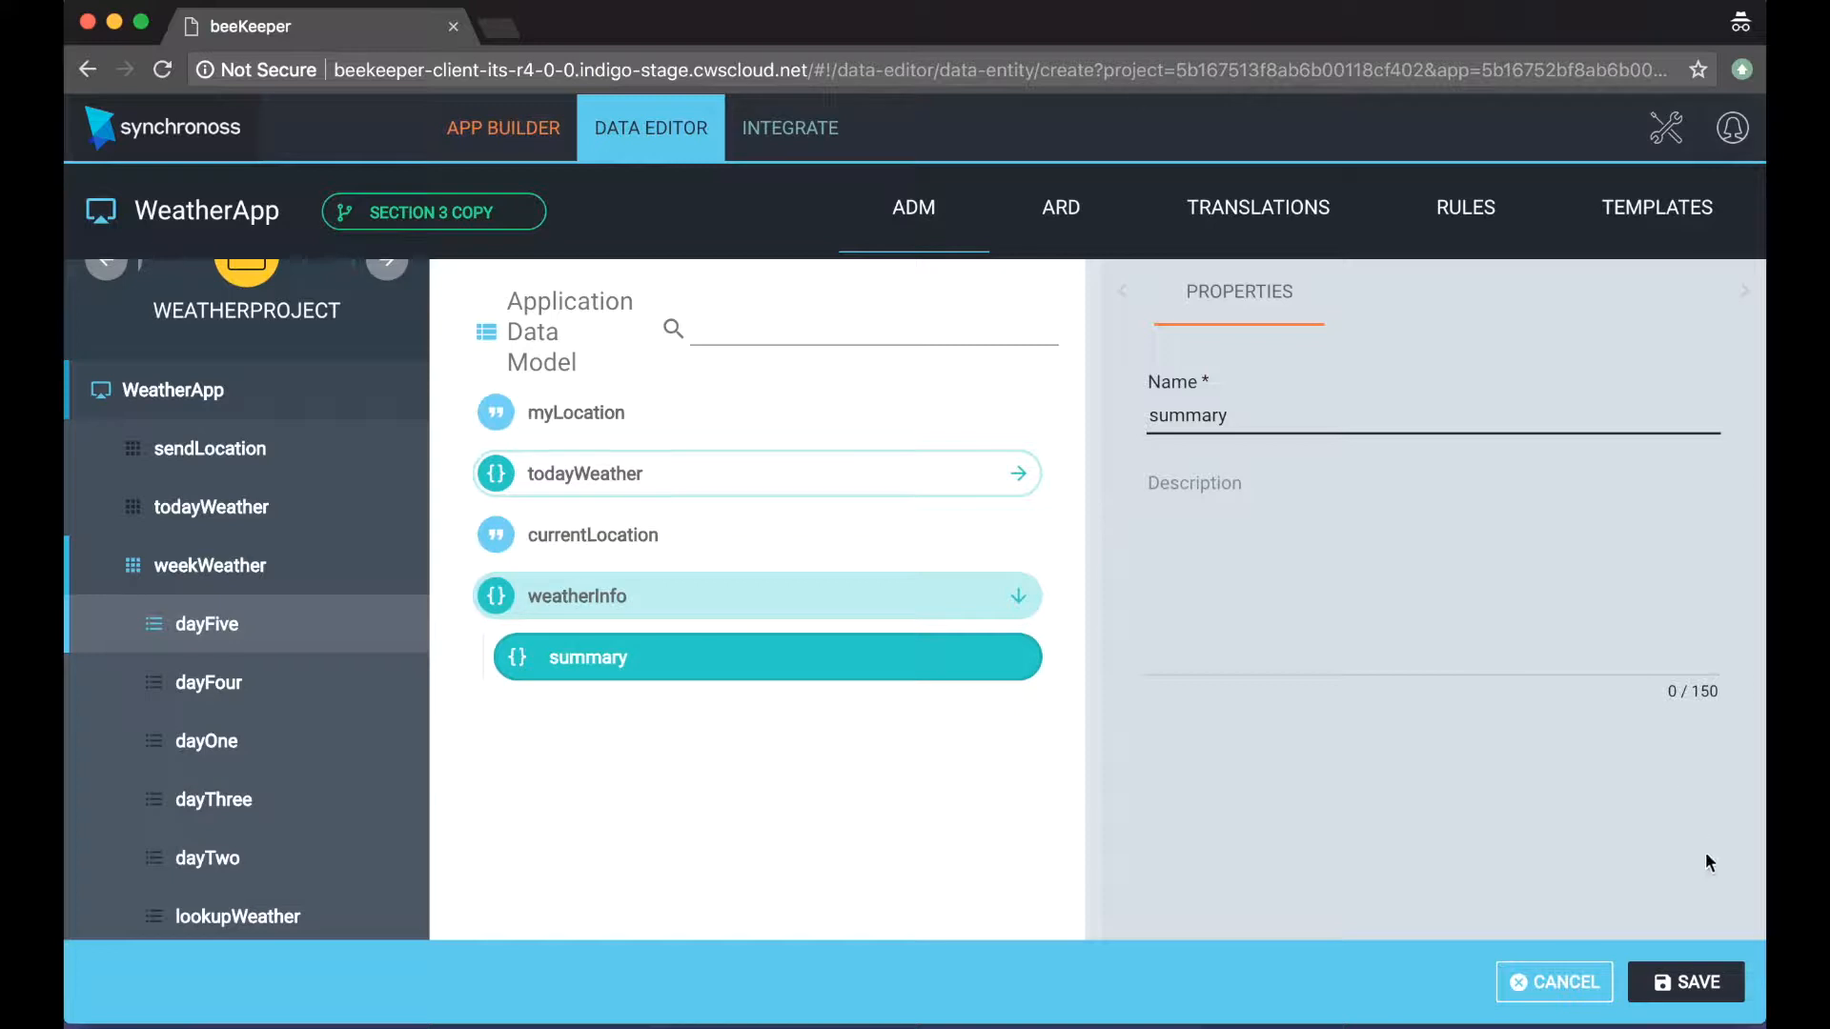
{"action": "left_click", "coordinate": [1670, 981]}
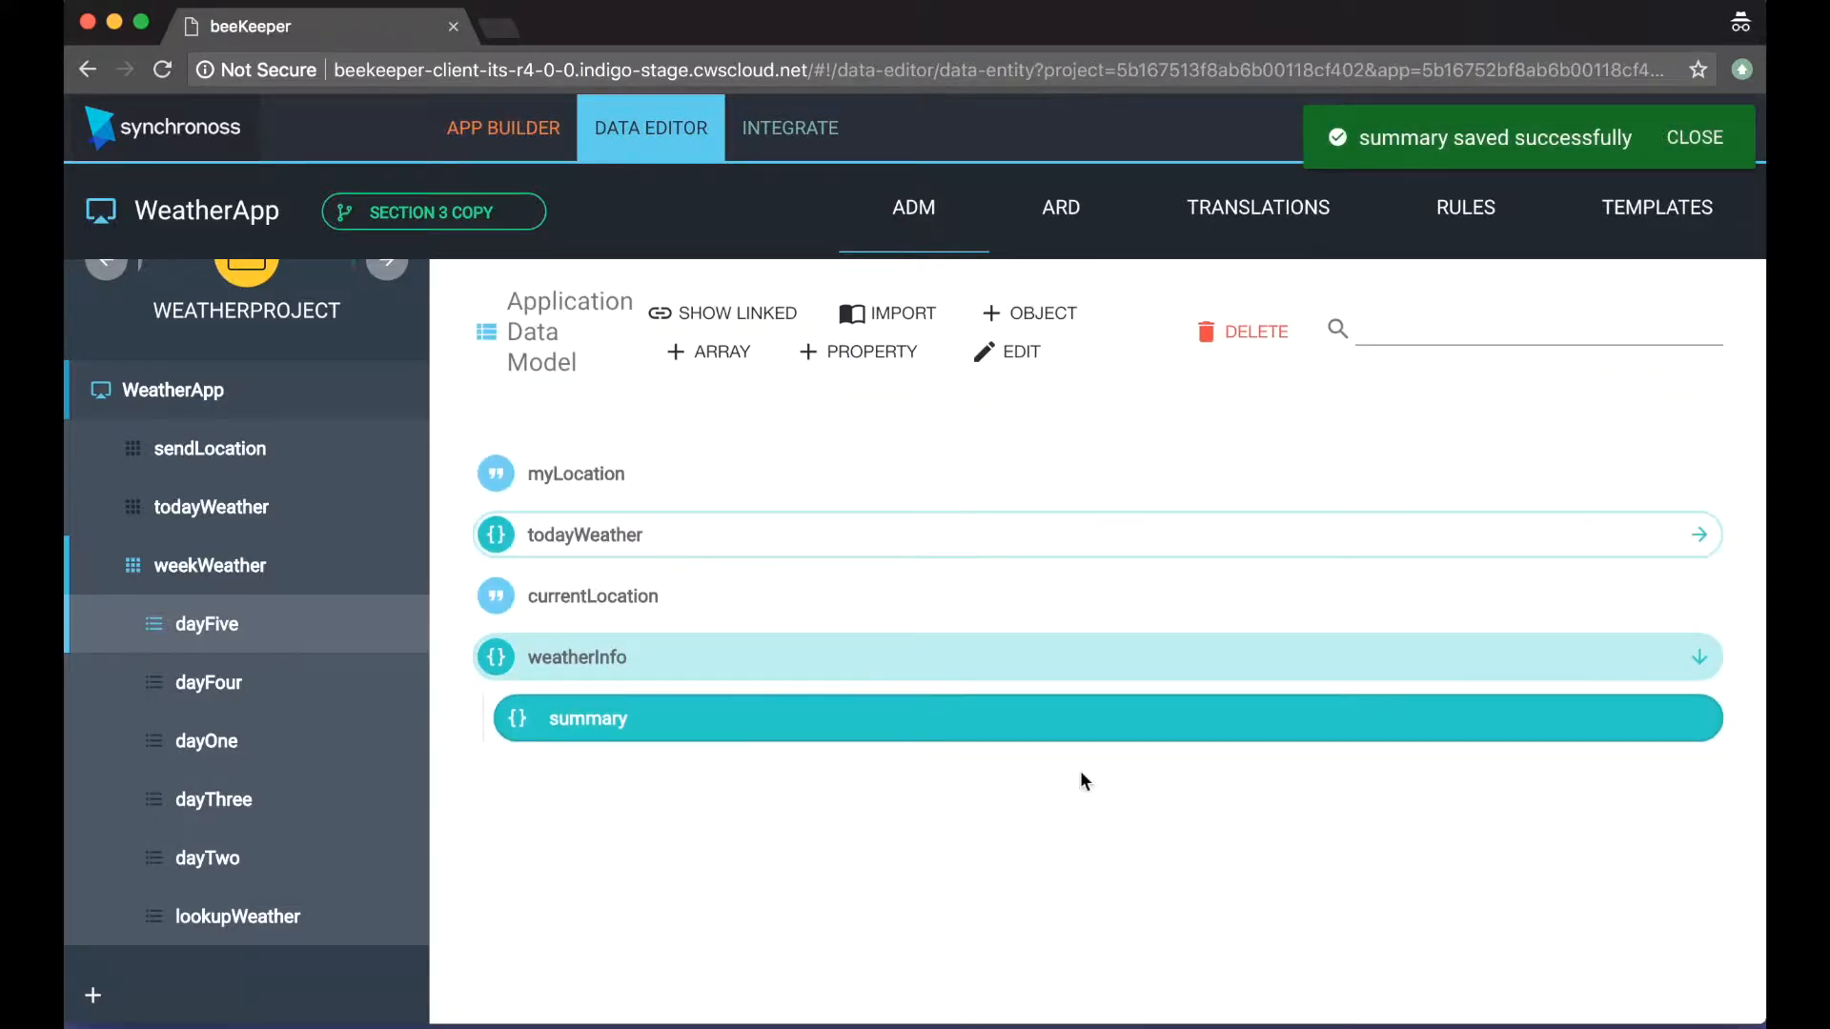
Step: Create and save a second object named values nested directly inside weatherInfo
{"action": "left_click", "coordinate": [820, 677]}
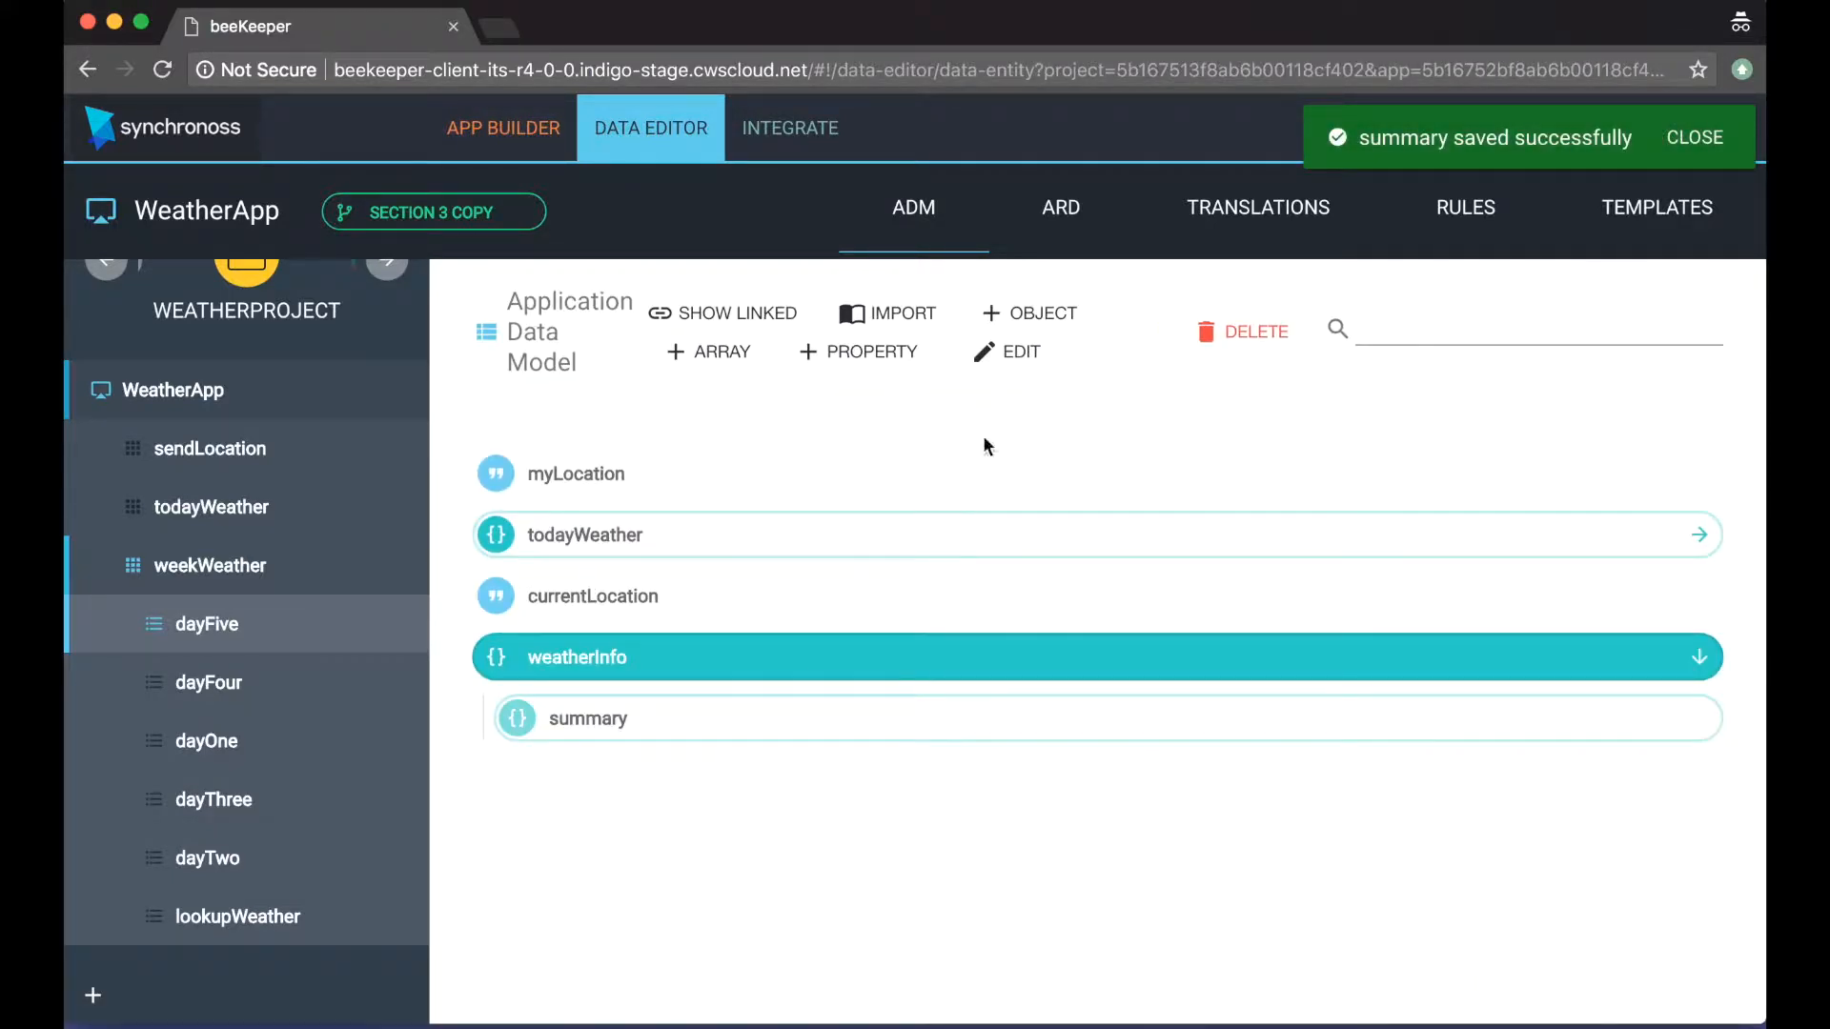
{"action": "left_click", "coordinate": [1014, 317]}
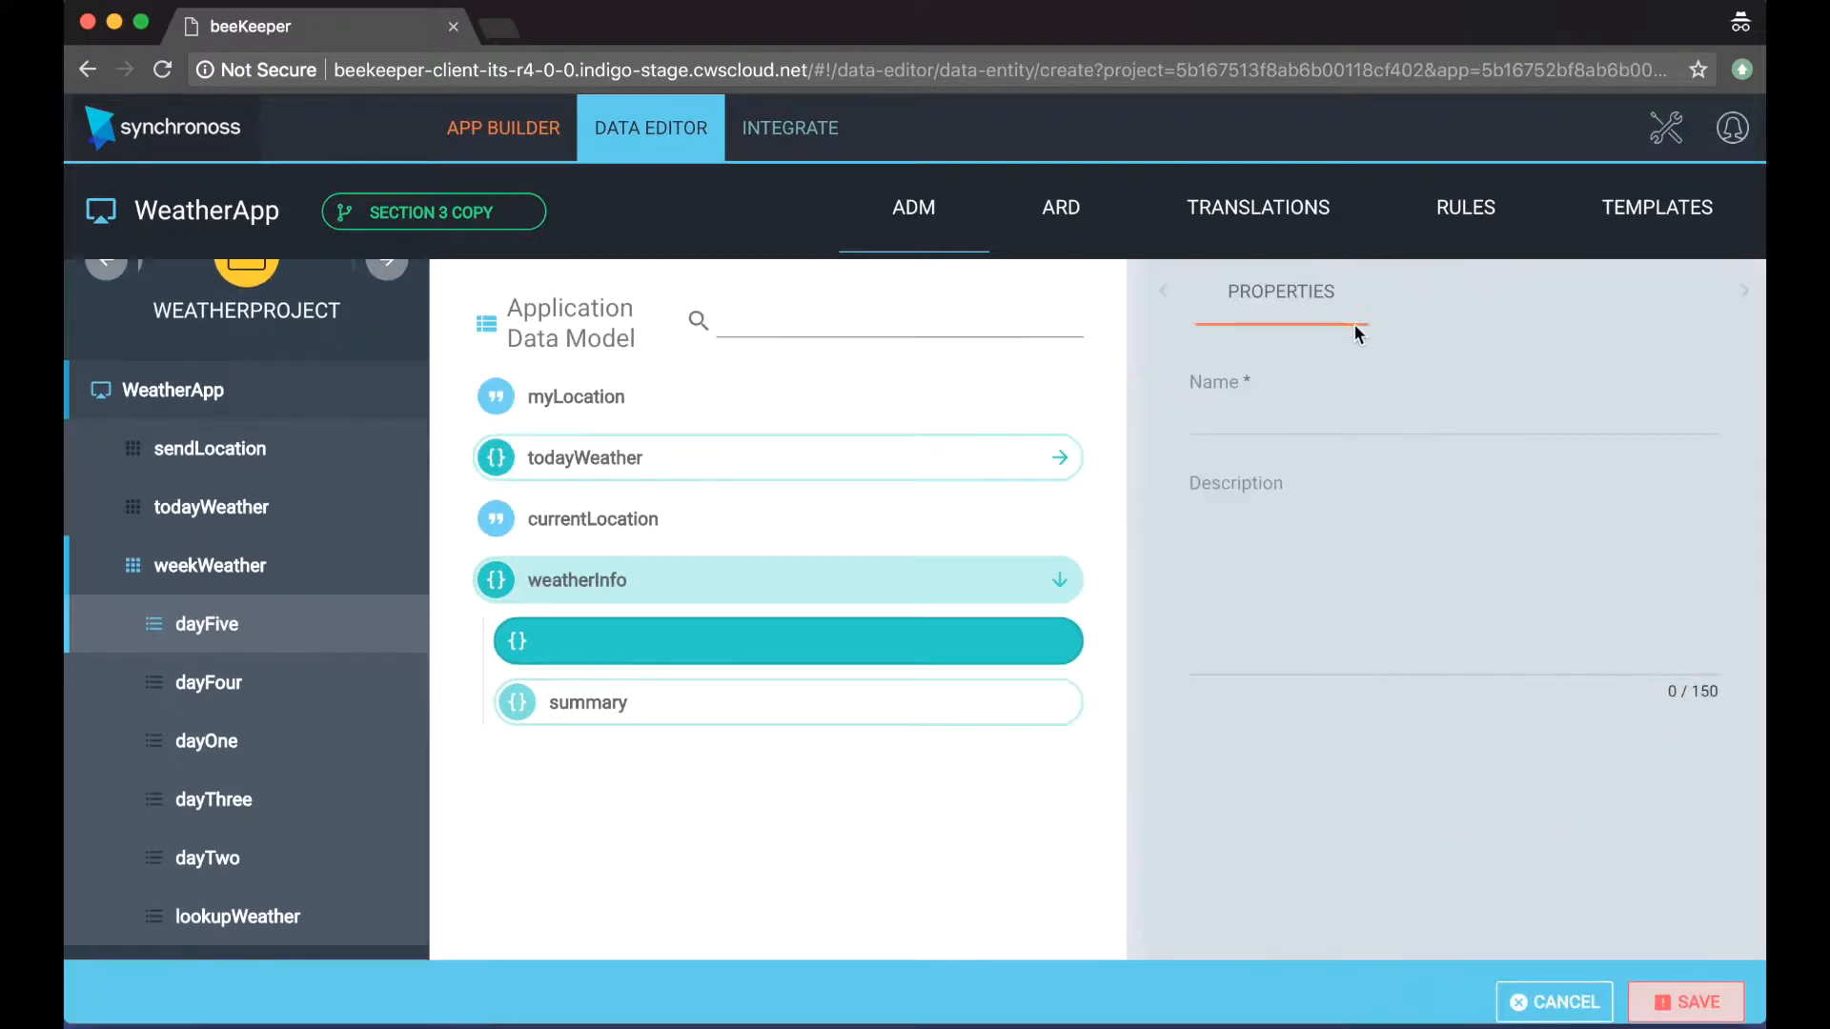
{"action": "left_click", "coordinate": [1373, 410]}
{"action": "type", "text": "values"}
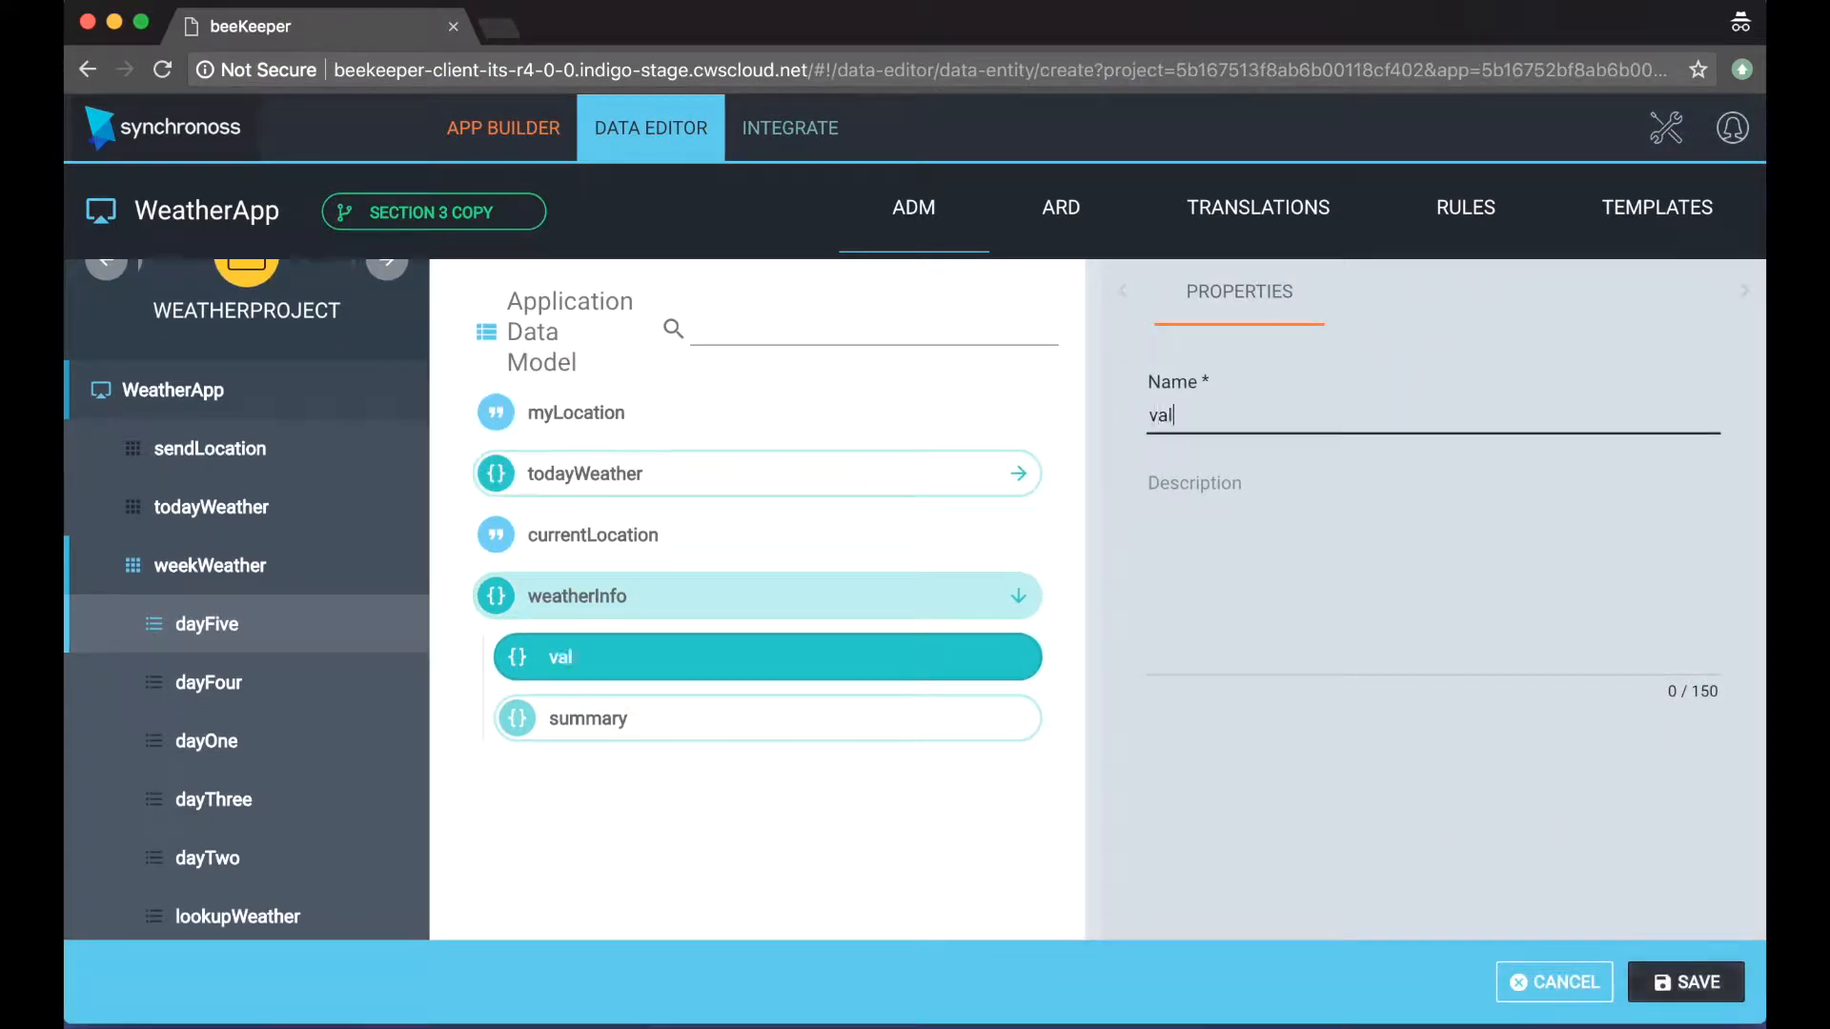
{"action": "left_click", "coordinate": [1701, 987]}
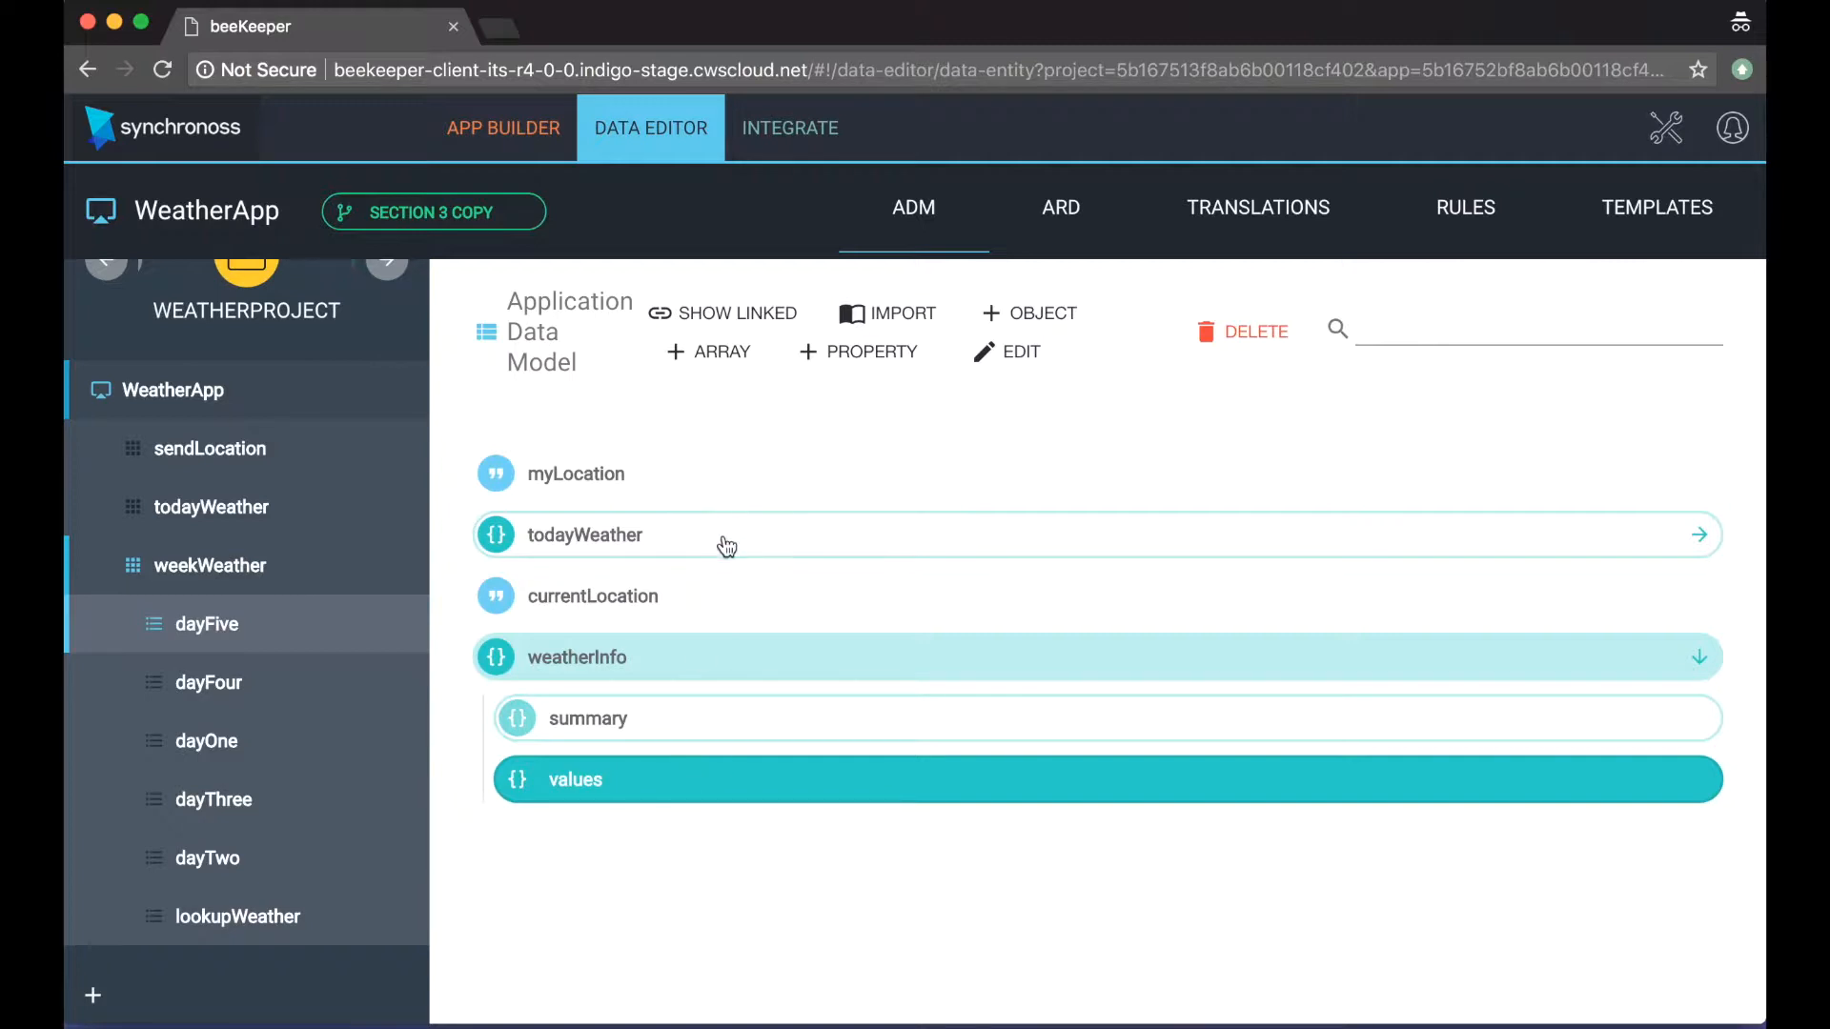
Step: Create and save a String property named currentWeather inside weatherInfo's summary object
{"action": "left_click_drag", "start_coordinate": [796, 674], "coordinate": [703, 527]}
{"action": "left_click", "coordinate": [636, 728]}
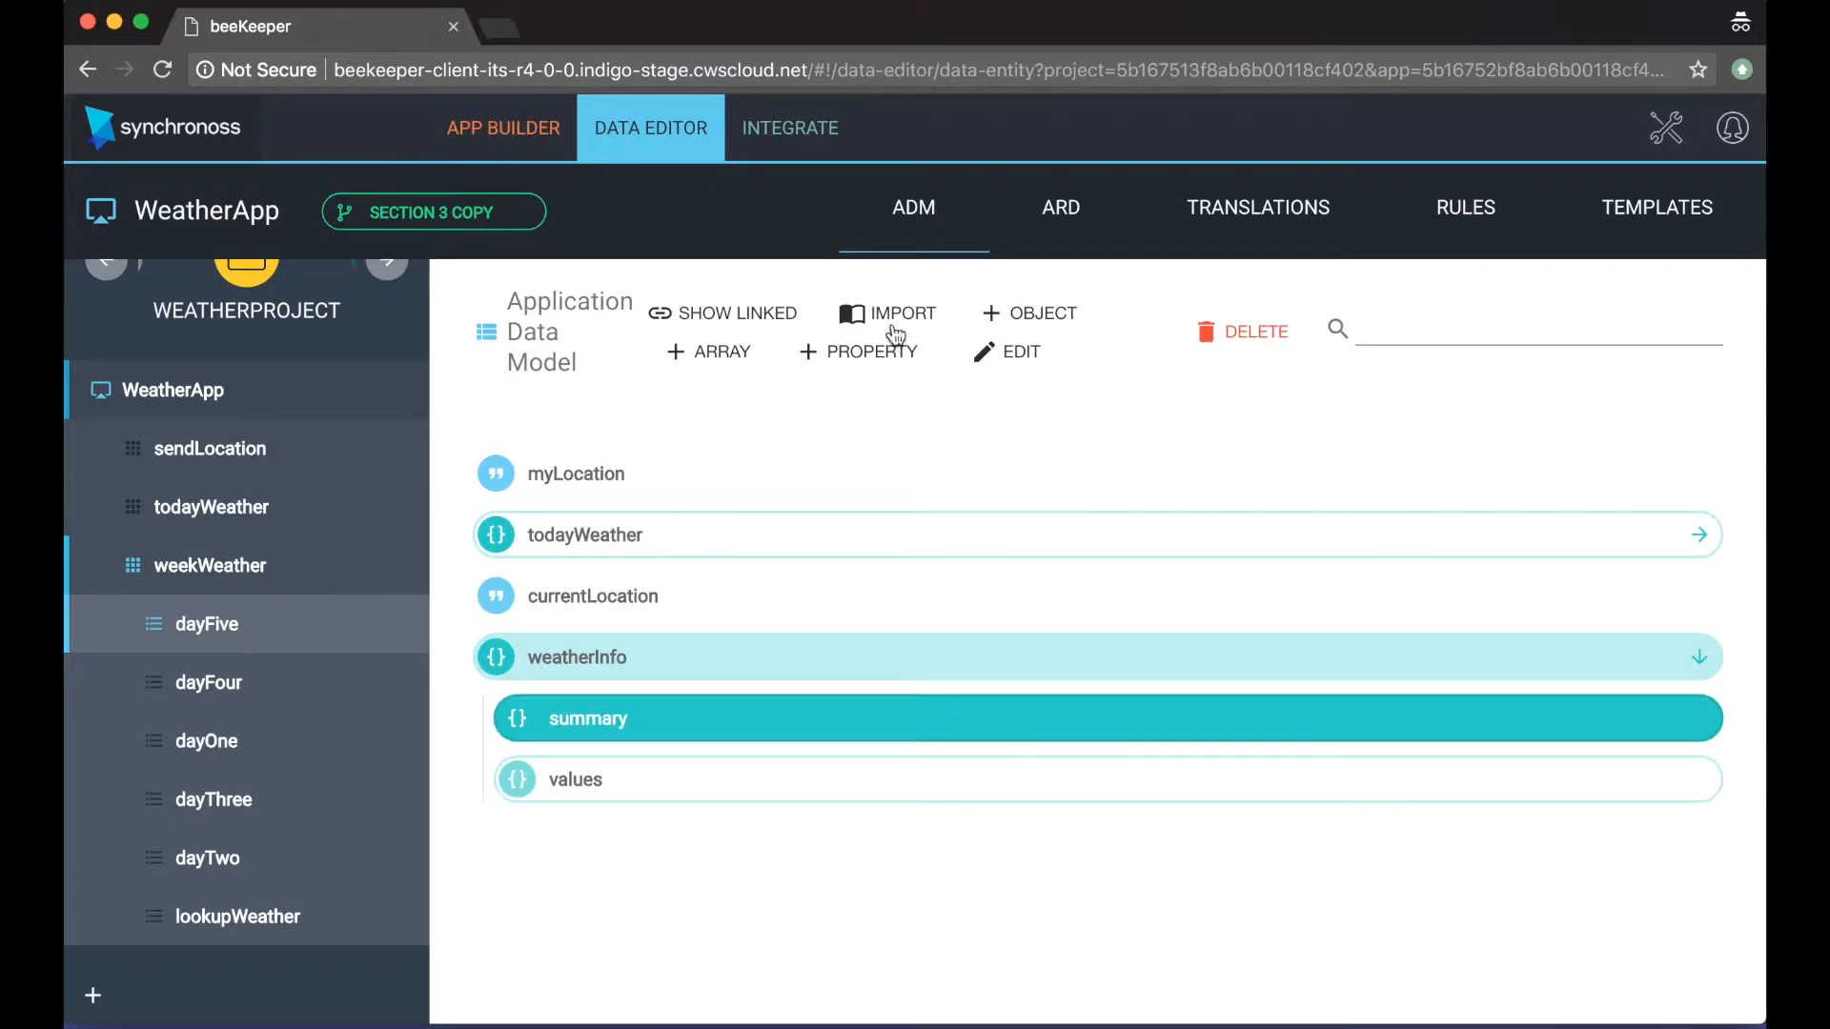
{"action": "left_click", "coordinate": [883, 358]}
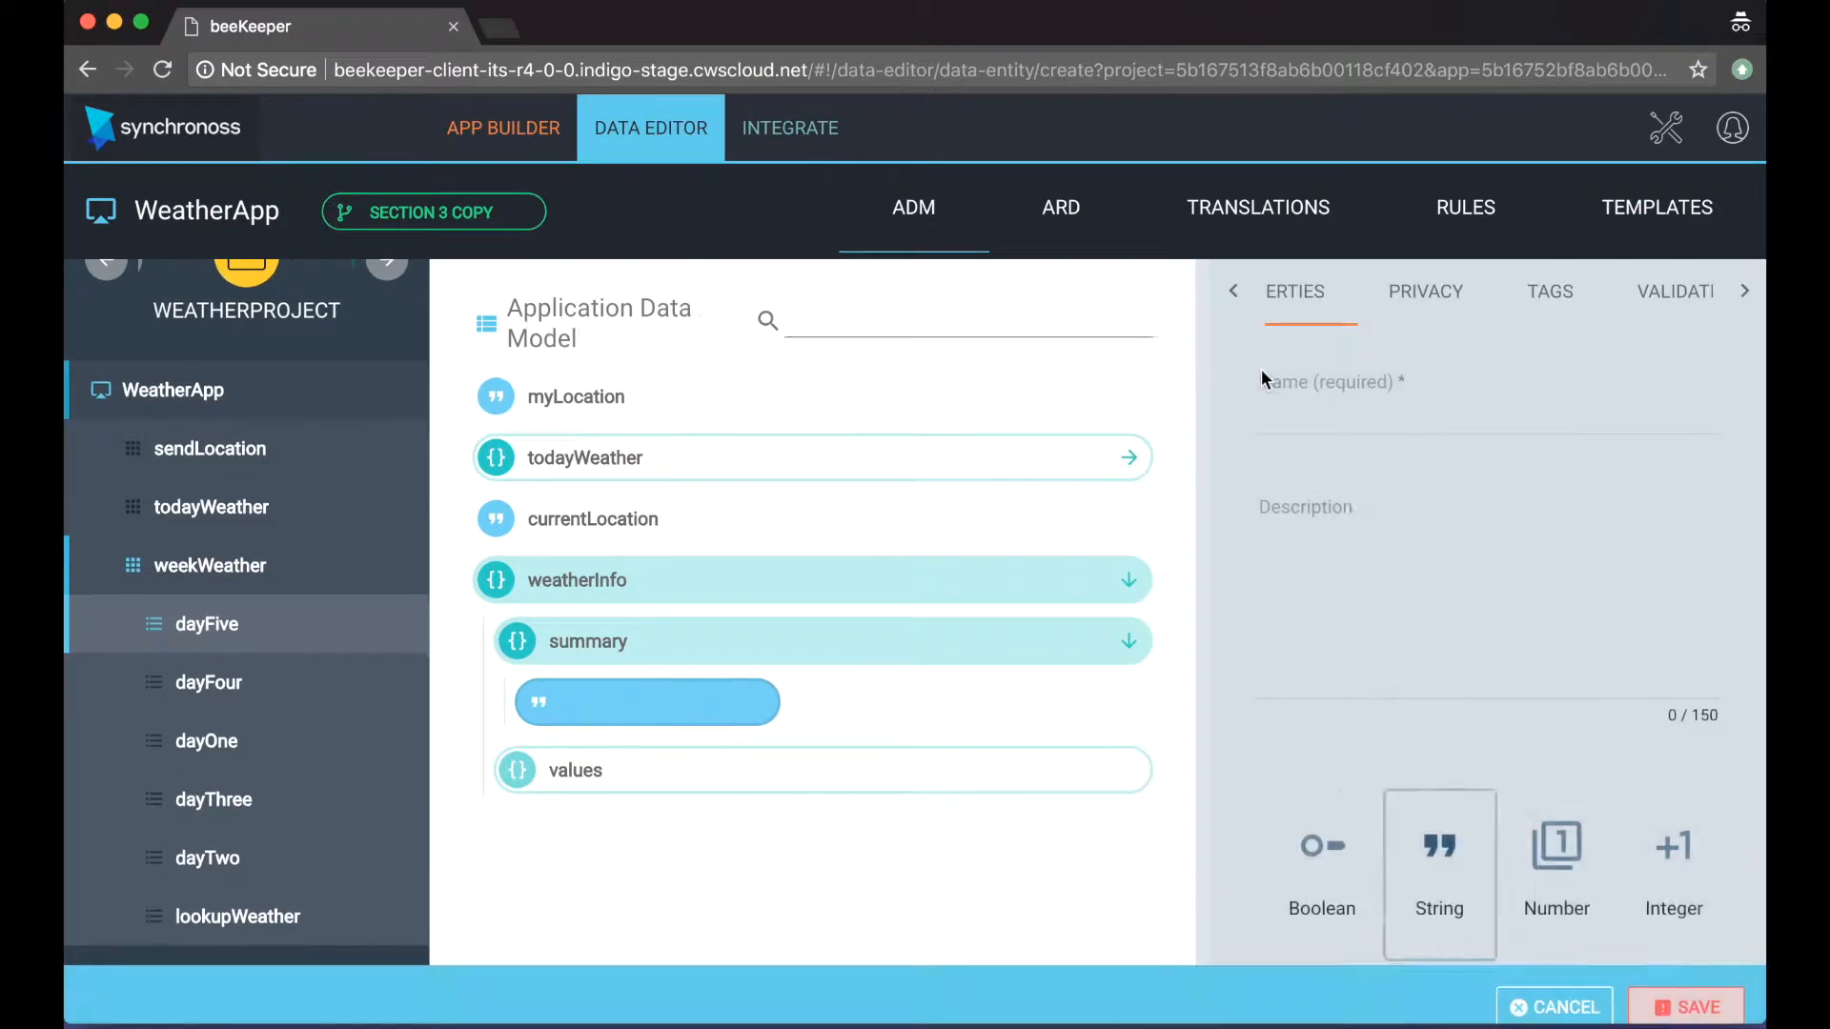
{"action": "left_click", "coordinate": [1311, 415]}
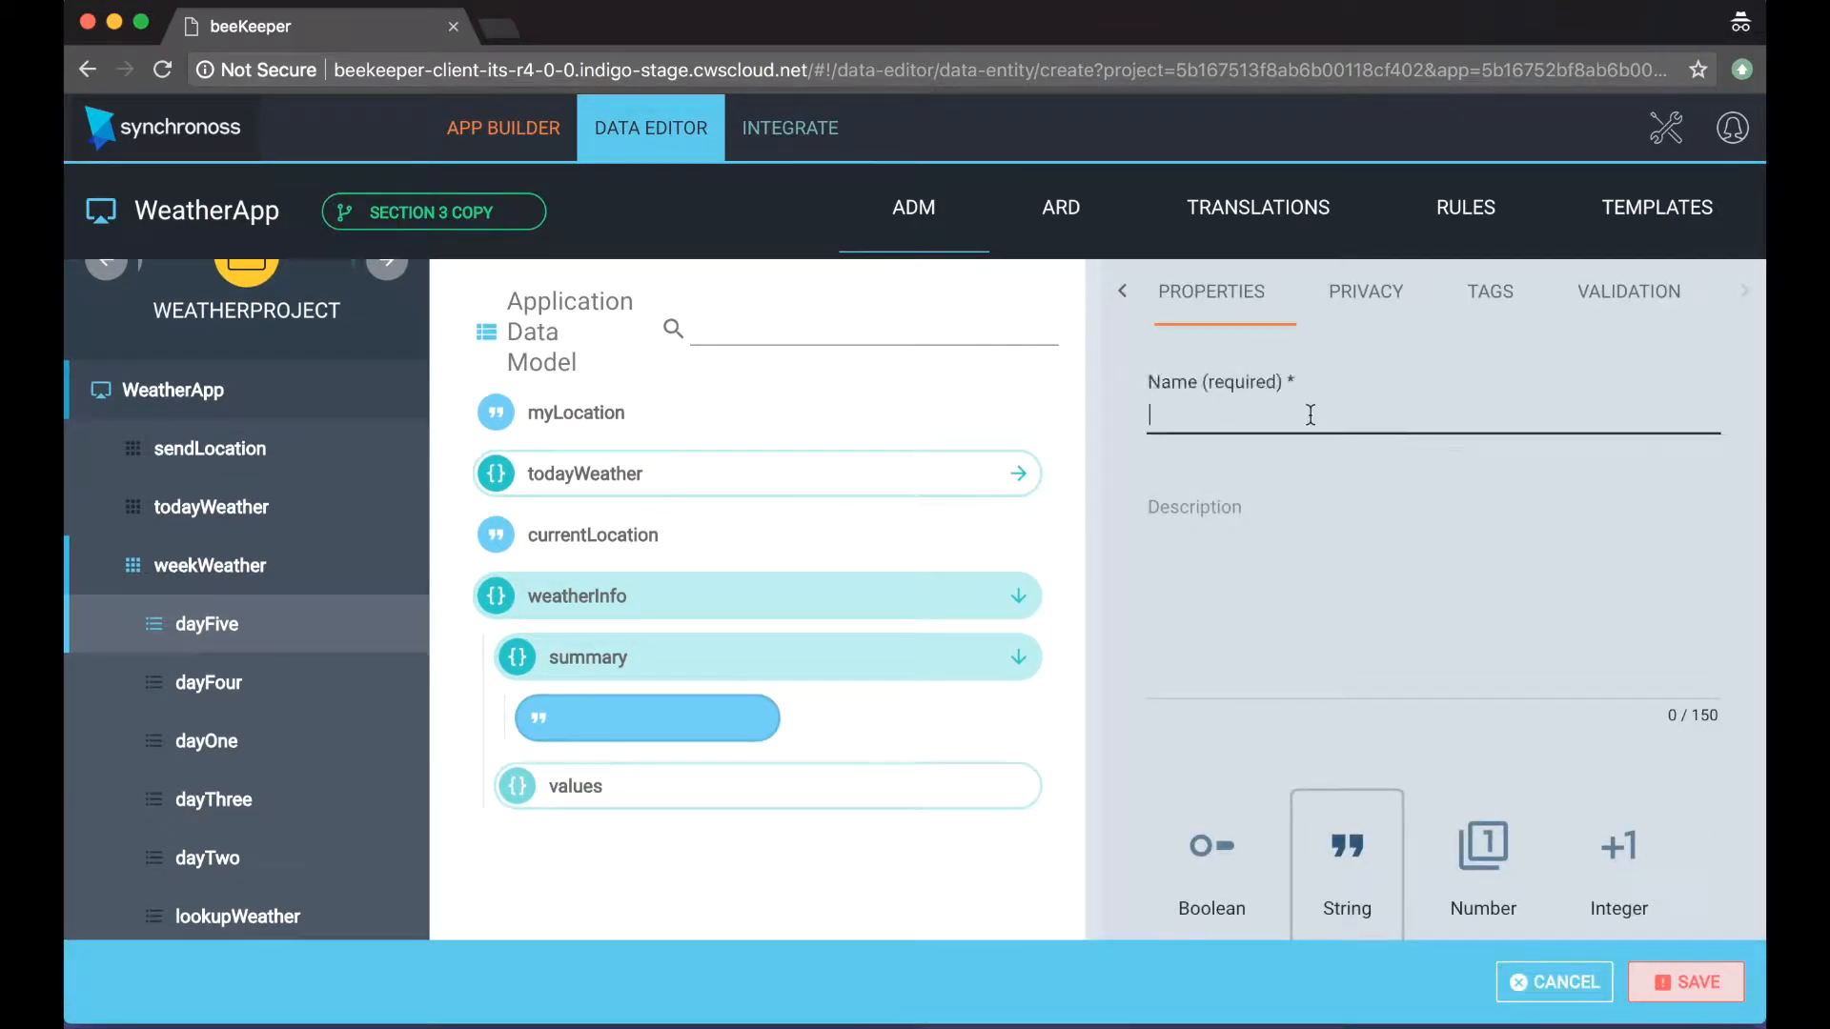
{"action": "type", "text": "currentWeather"}
{"action": "scroll", "coordinate": [1336, 650], "scroll_direction": "down", "scroll_amount": 2}
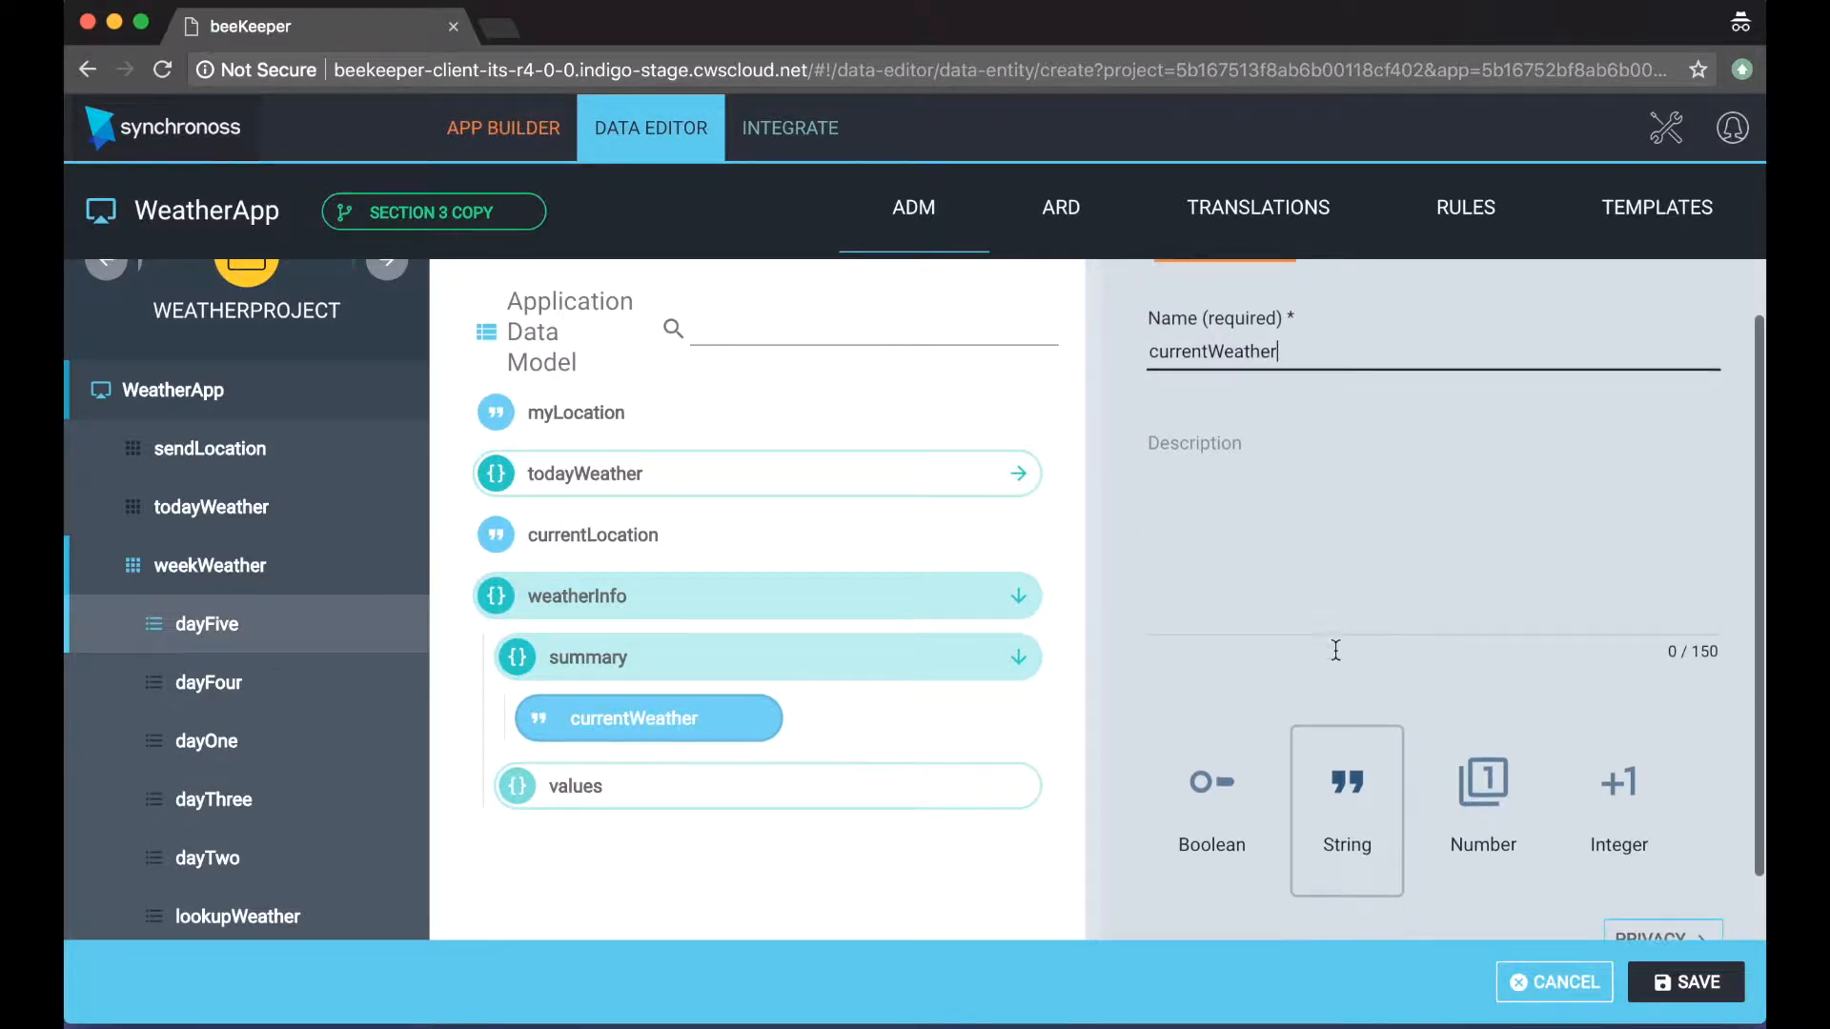
{"action": "left_click", "coordinate": [1695, 983]}
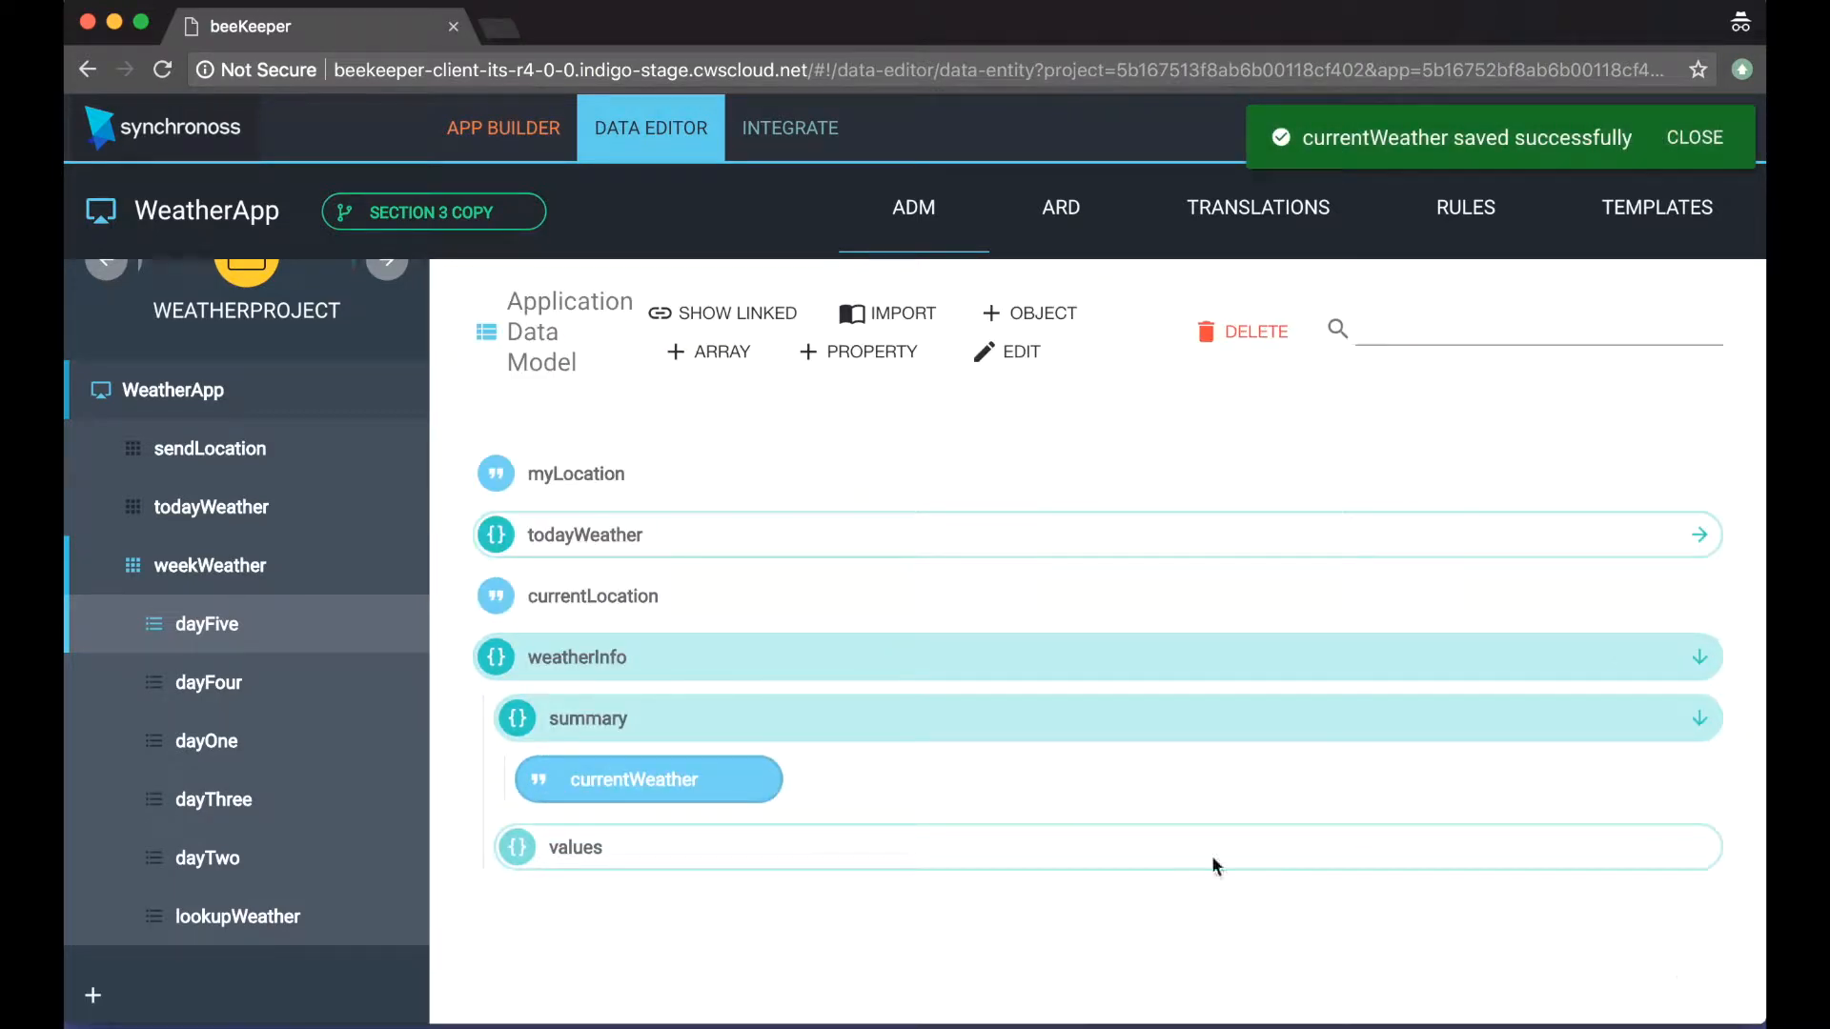
Step: Create and save a String property named description inside the summary object
{"action": "left_click", "coordinate": [885, 729]}
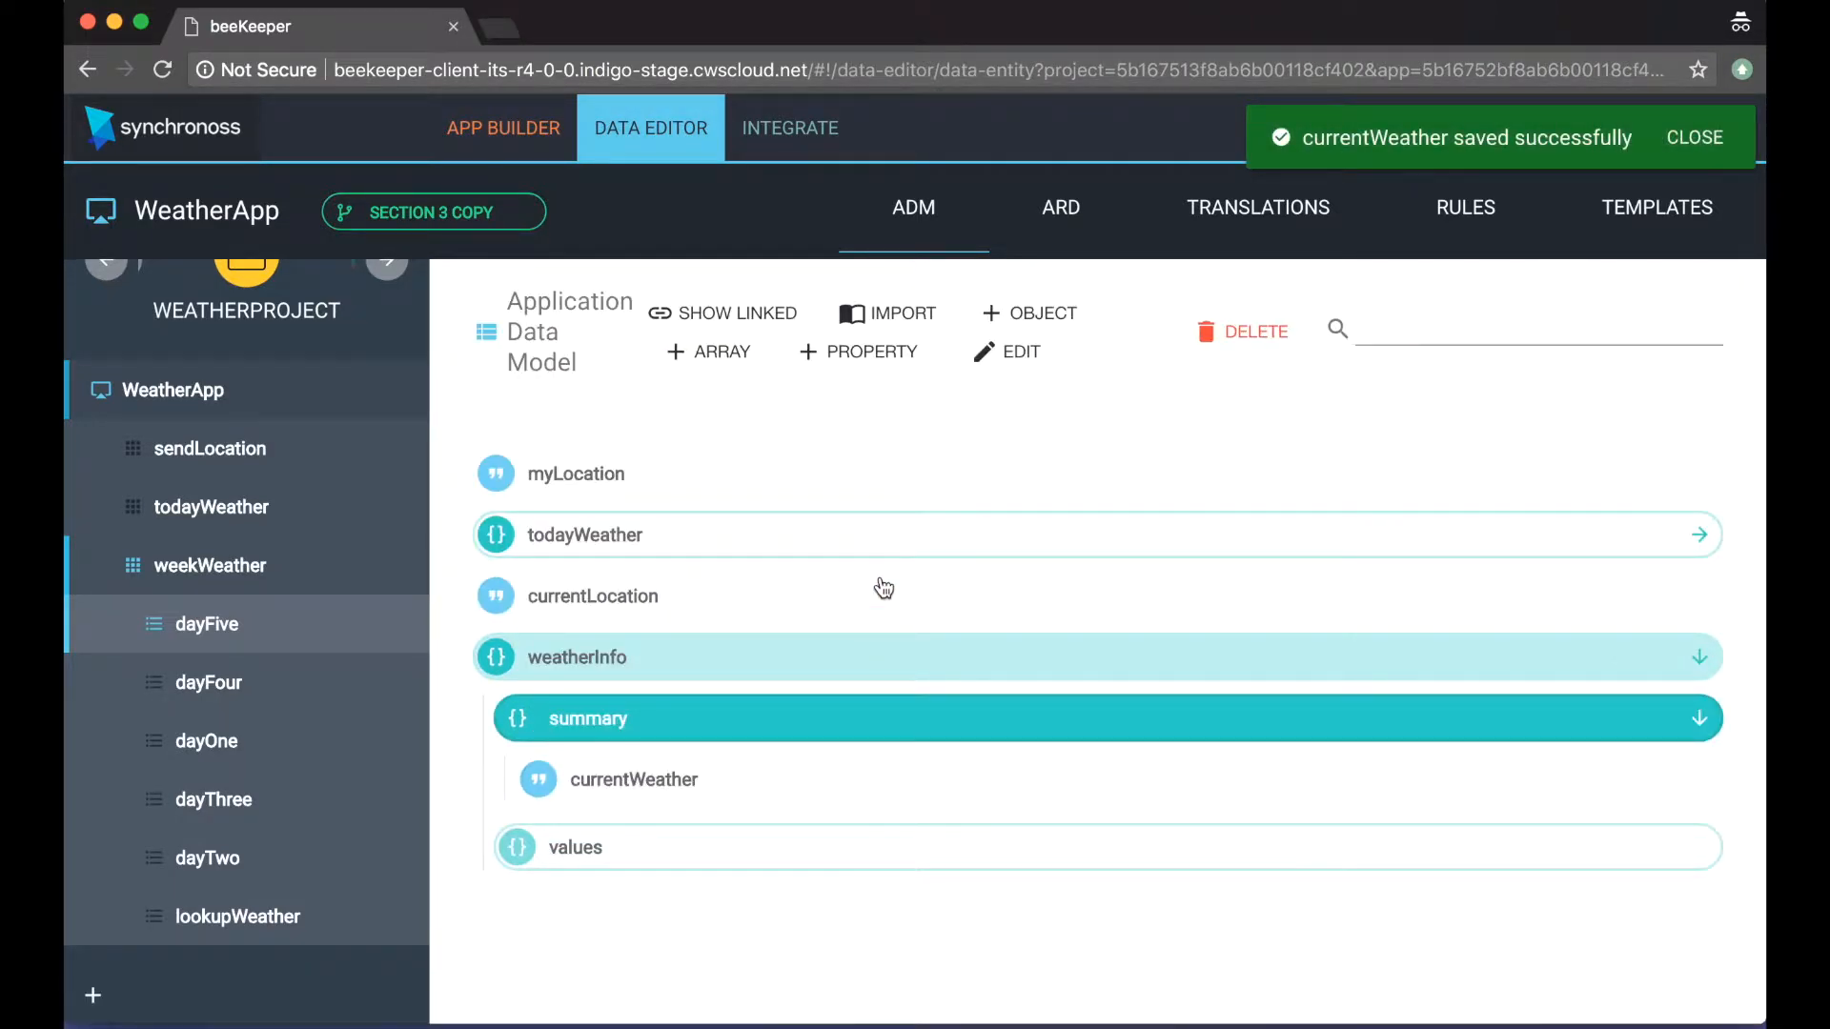
{"action": "left_click", "coordinate": [862, 353]}
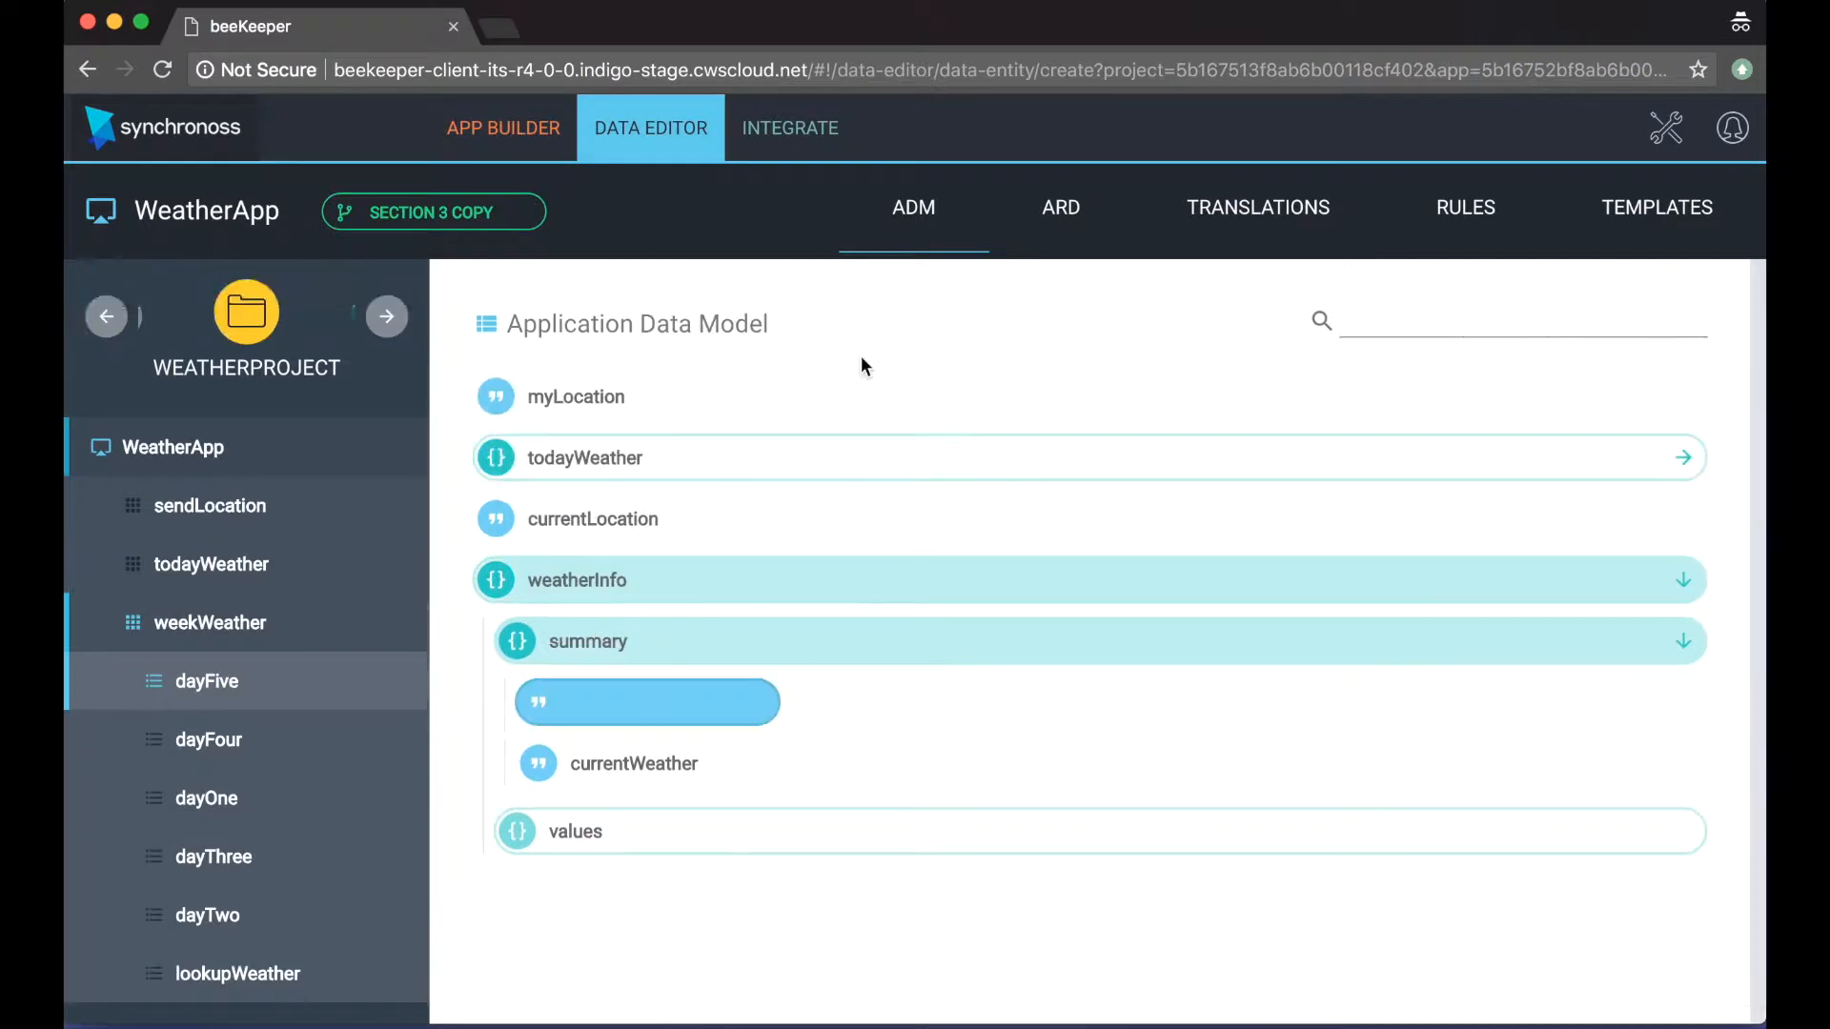
{"action": "type", "text": "de"}
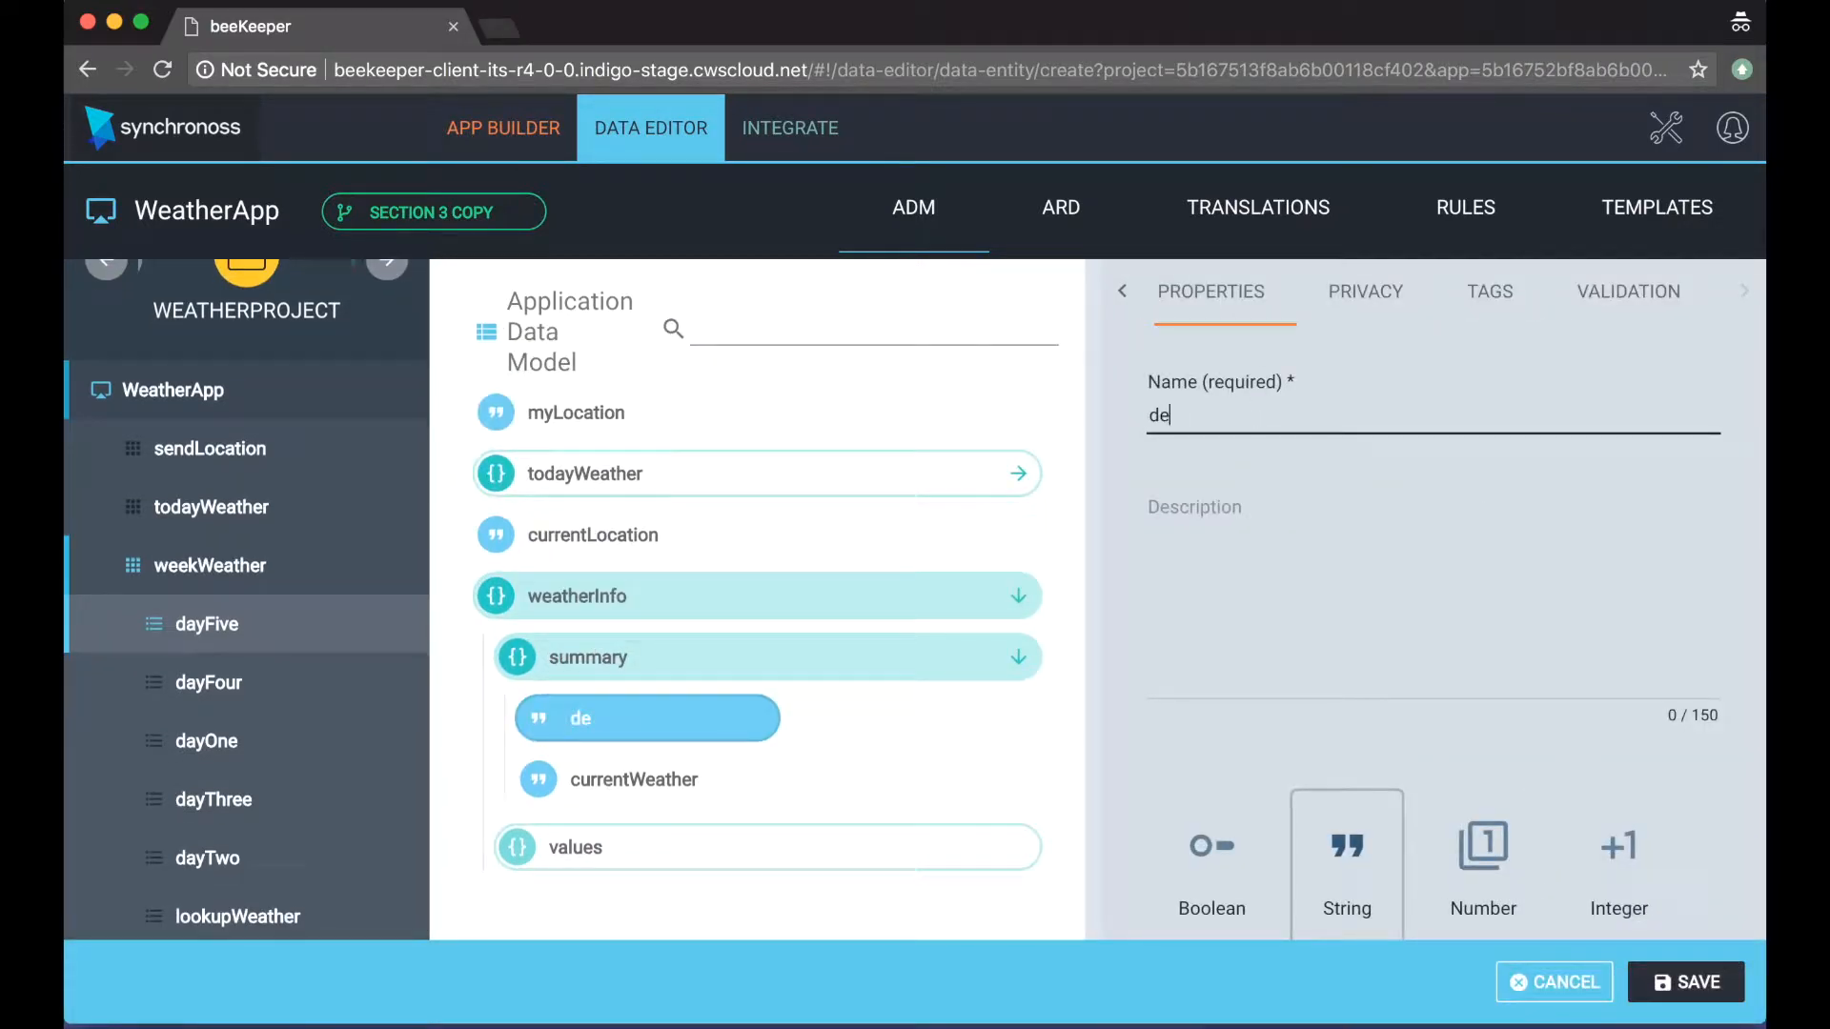
{"action": "type", "text": "scription"}
{"action": "left_click", "coordinate": [1686, 982]}
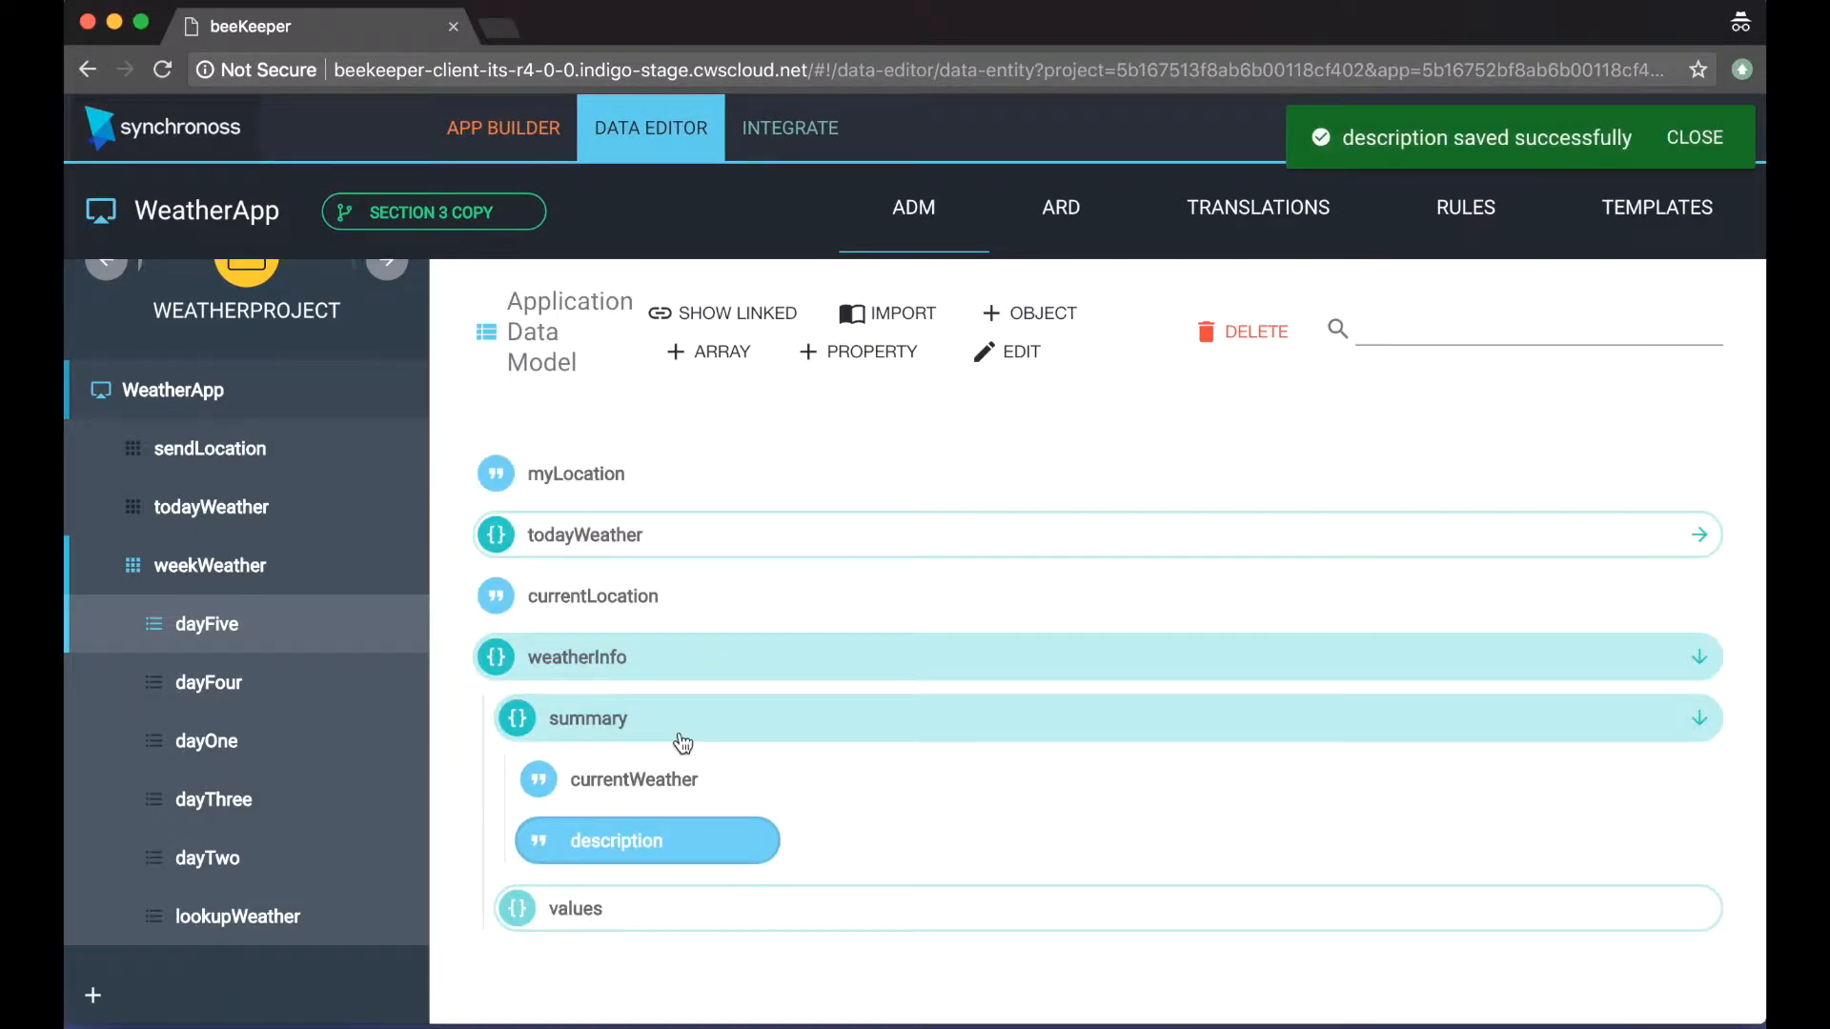
Step: Create and save an Integer property named temperature inside the summary object
{"action": "left_click", "coordinate": [682, 743]}
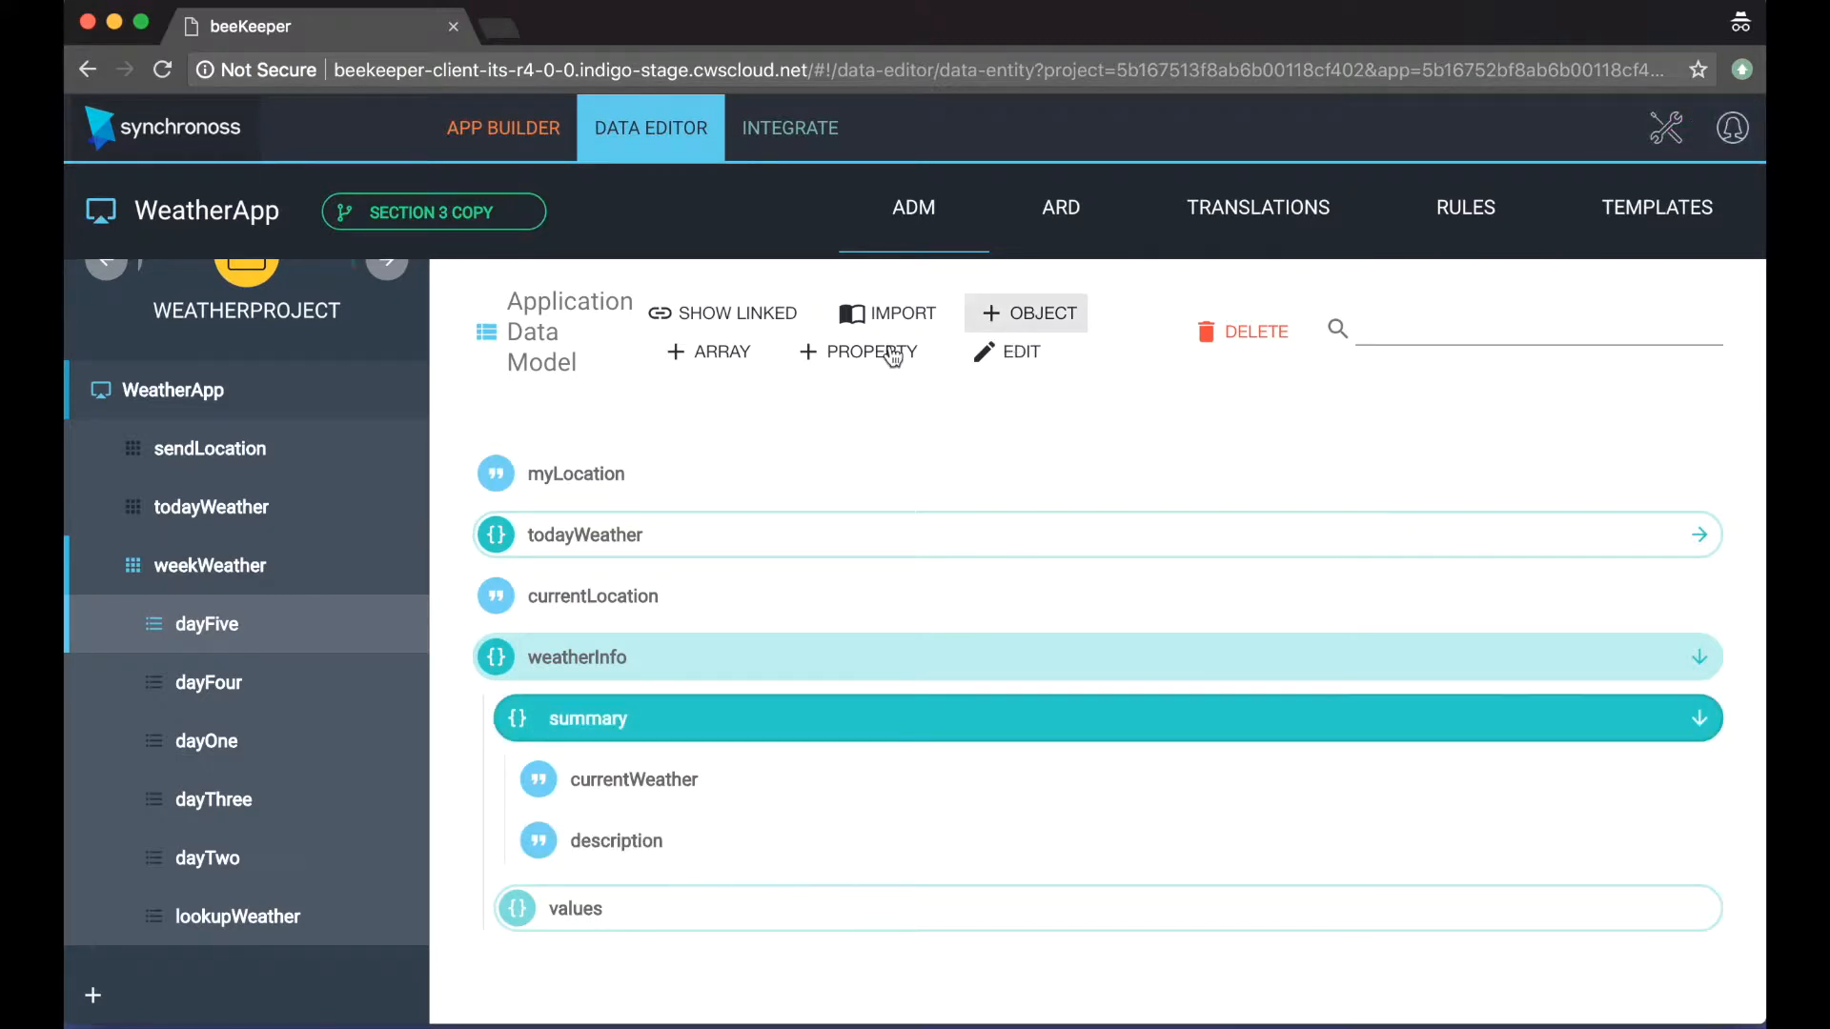
{"action": "left_click", "coordinate": [840, 356]}
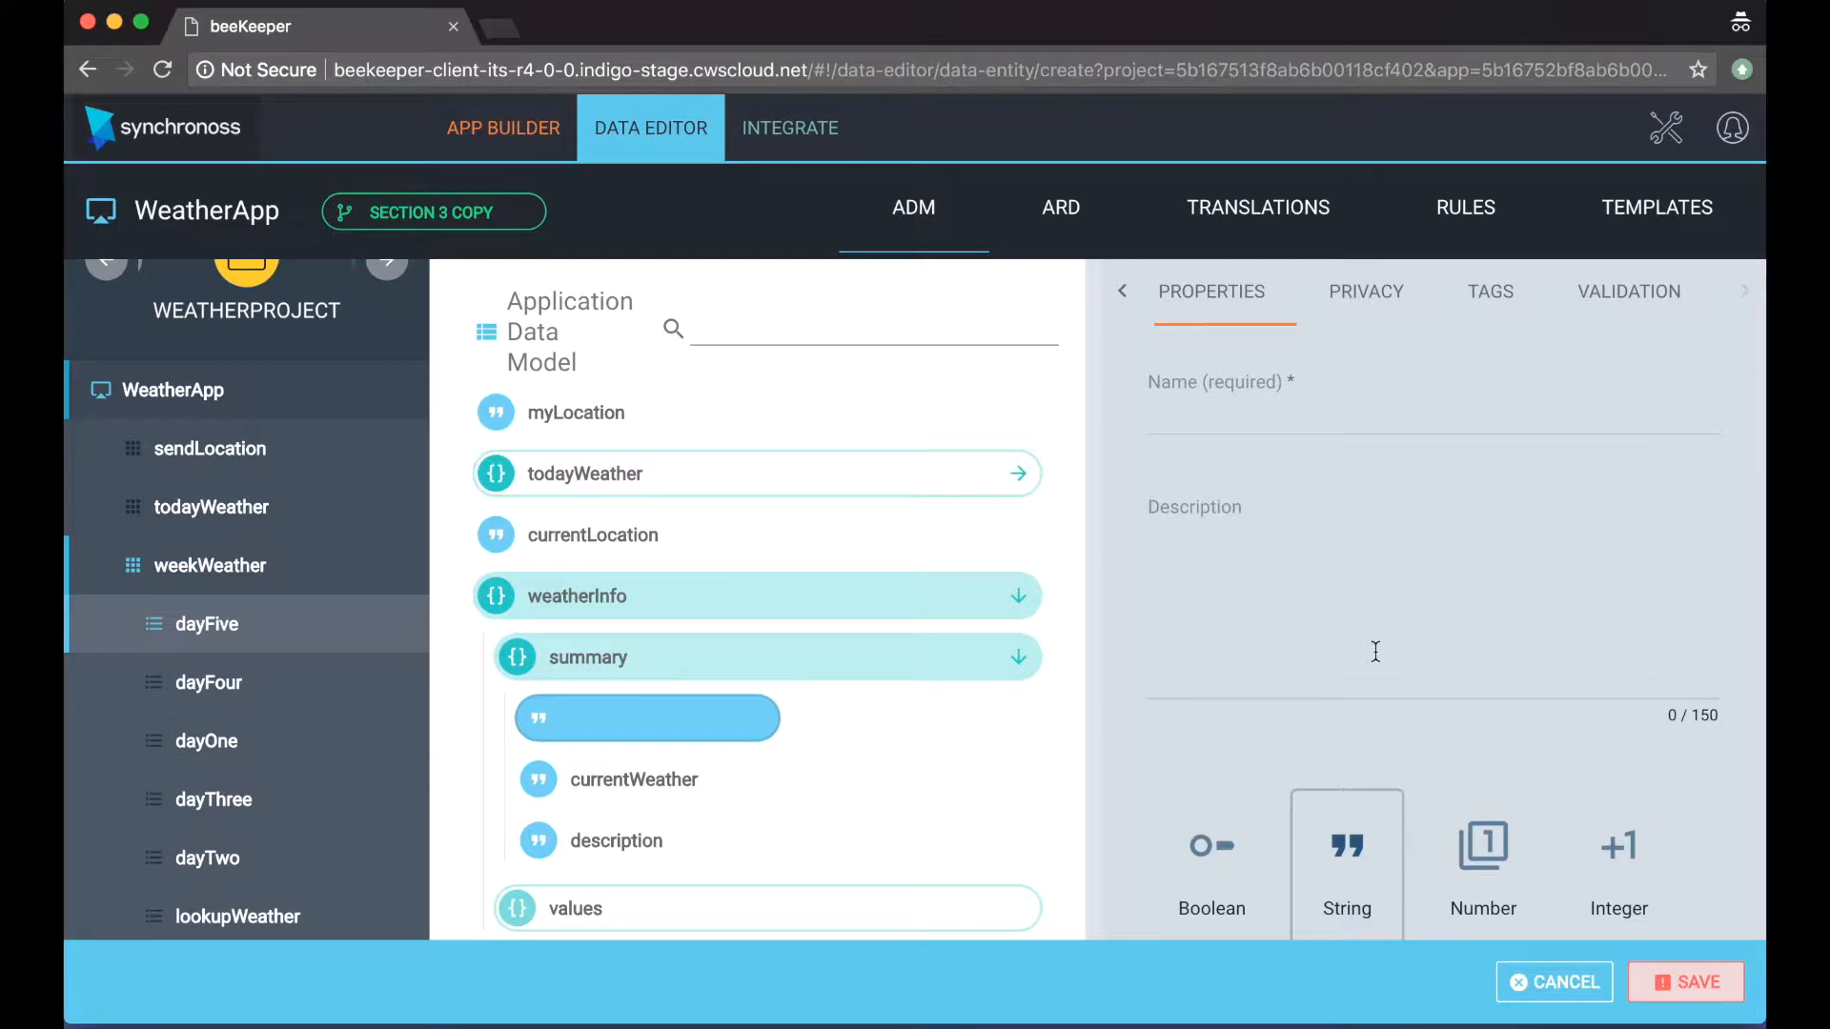
{"action": "left_click", "coordinate": [1599, 845]}
{"action": "left_click", "coordinate": [1215, 429]}
{"action": "type", "text": "temp"}
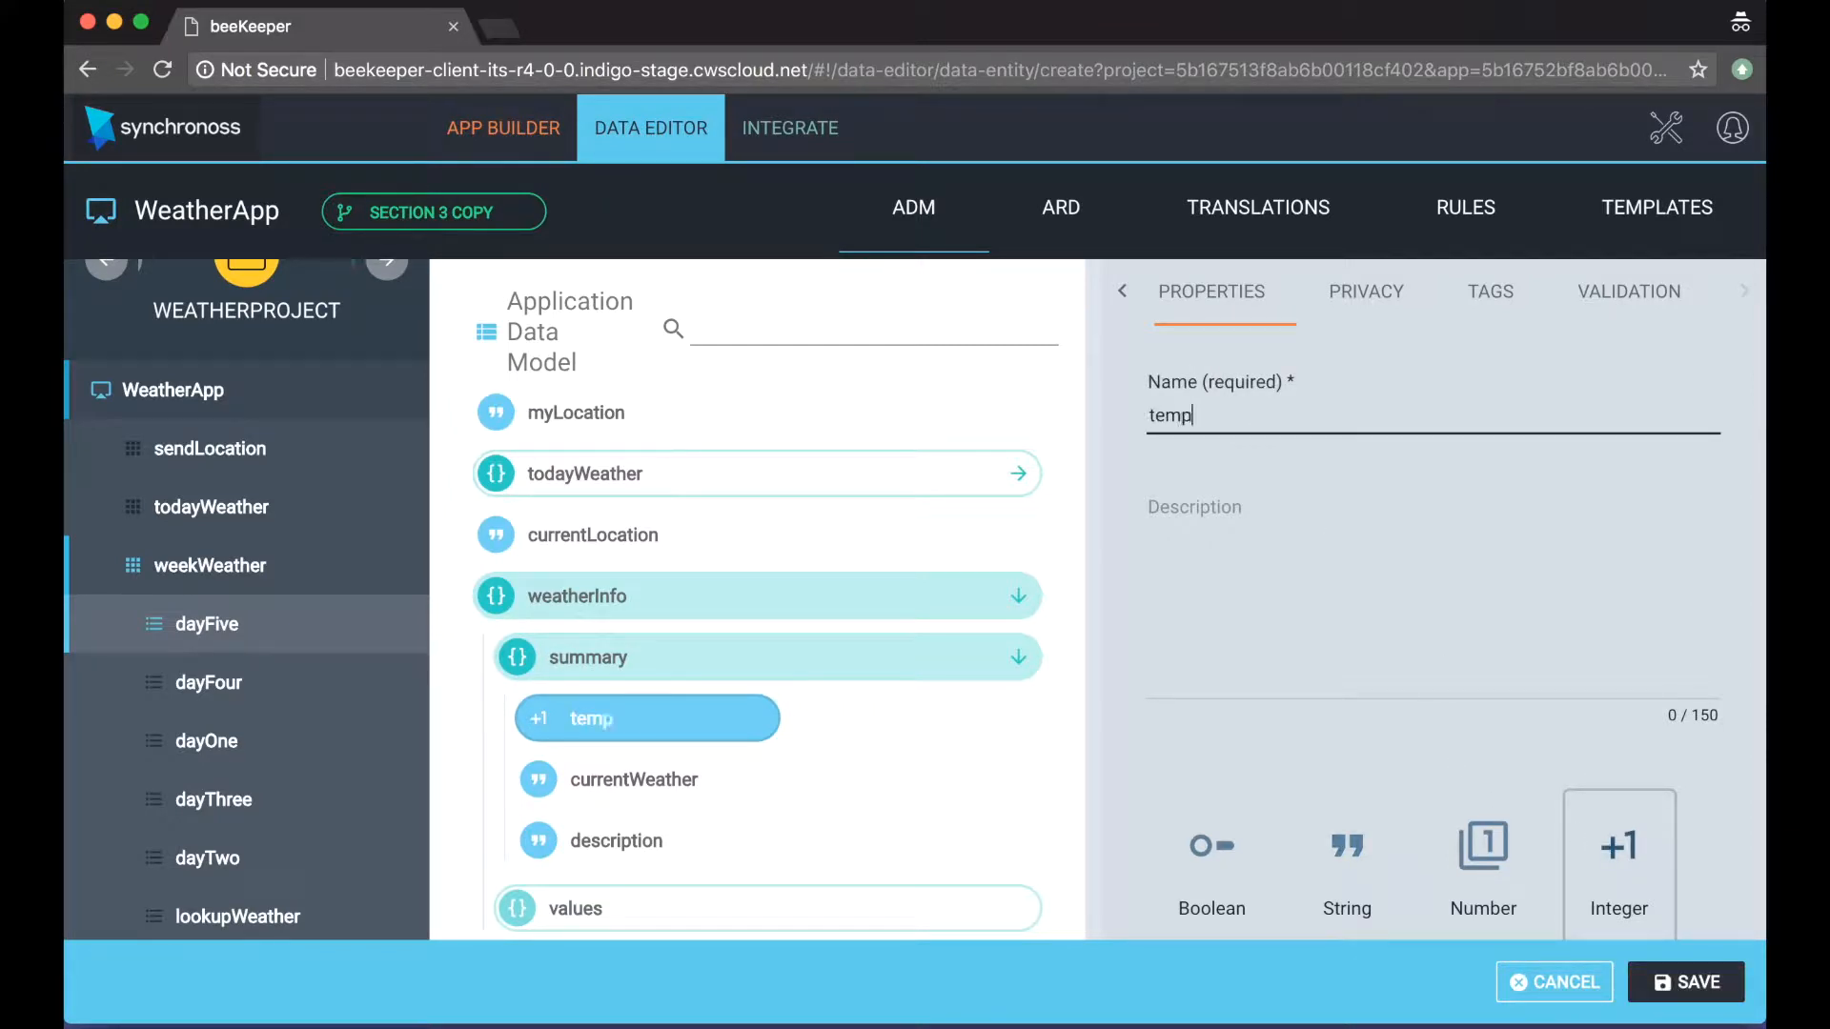
{"action": "type", "text": "erature"}
{"action": "left_click", "coordinate": [1720, 991]}
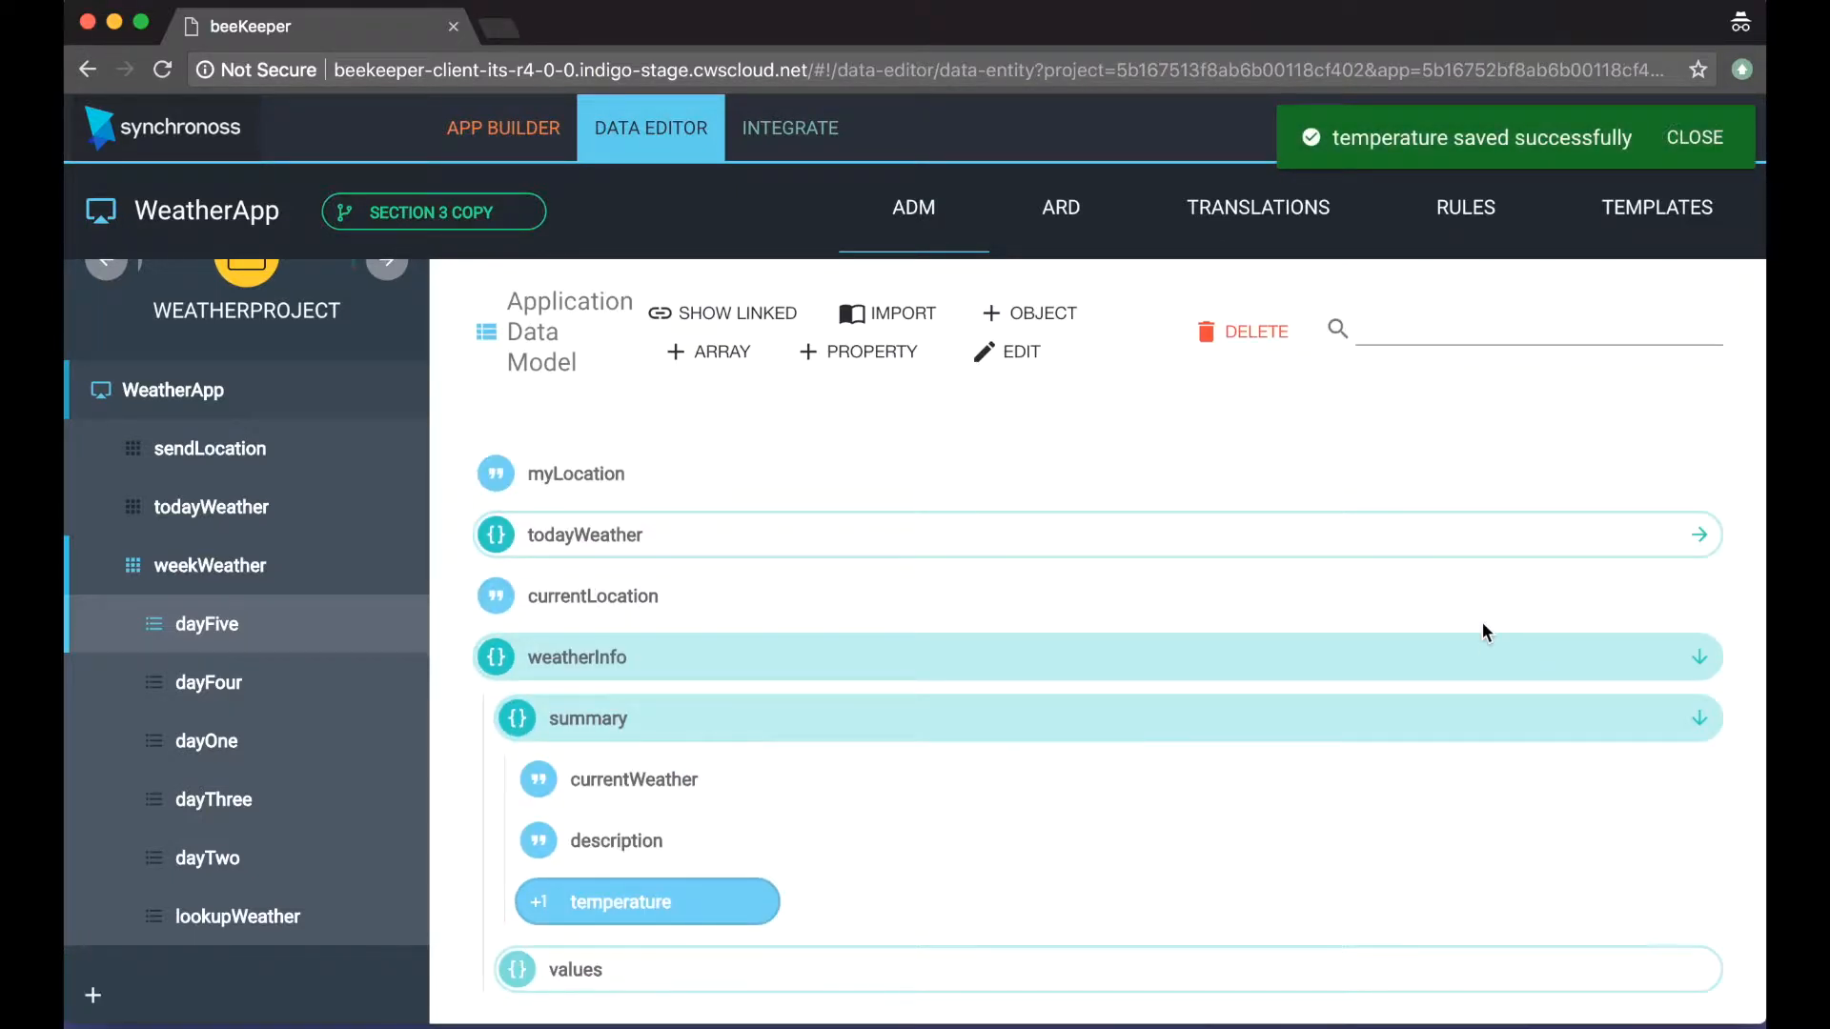
Step: Add a property named humidity to the summary object and set its type to Number
{"action": "left_click", "coordinate": [1080, 733]}
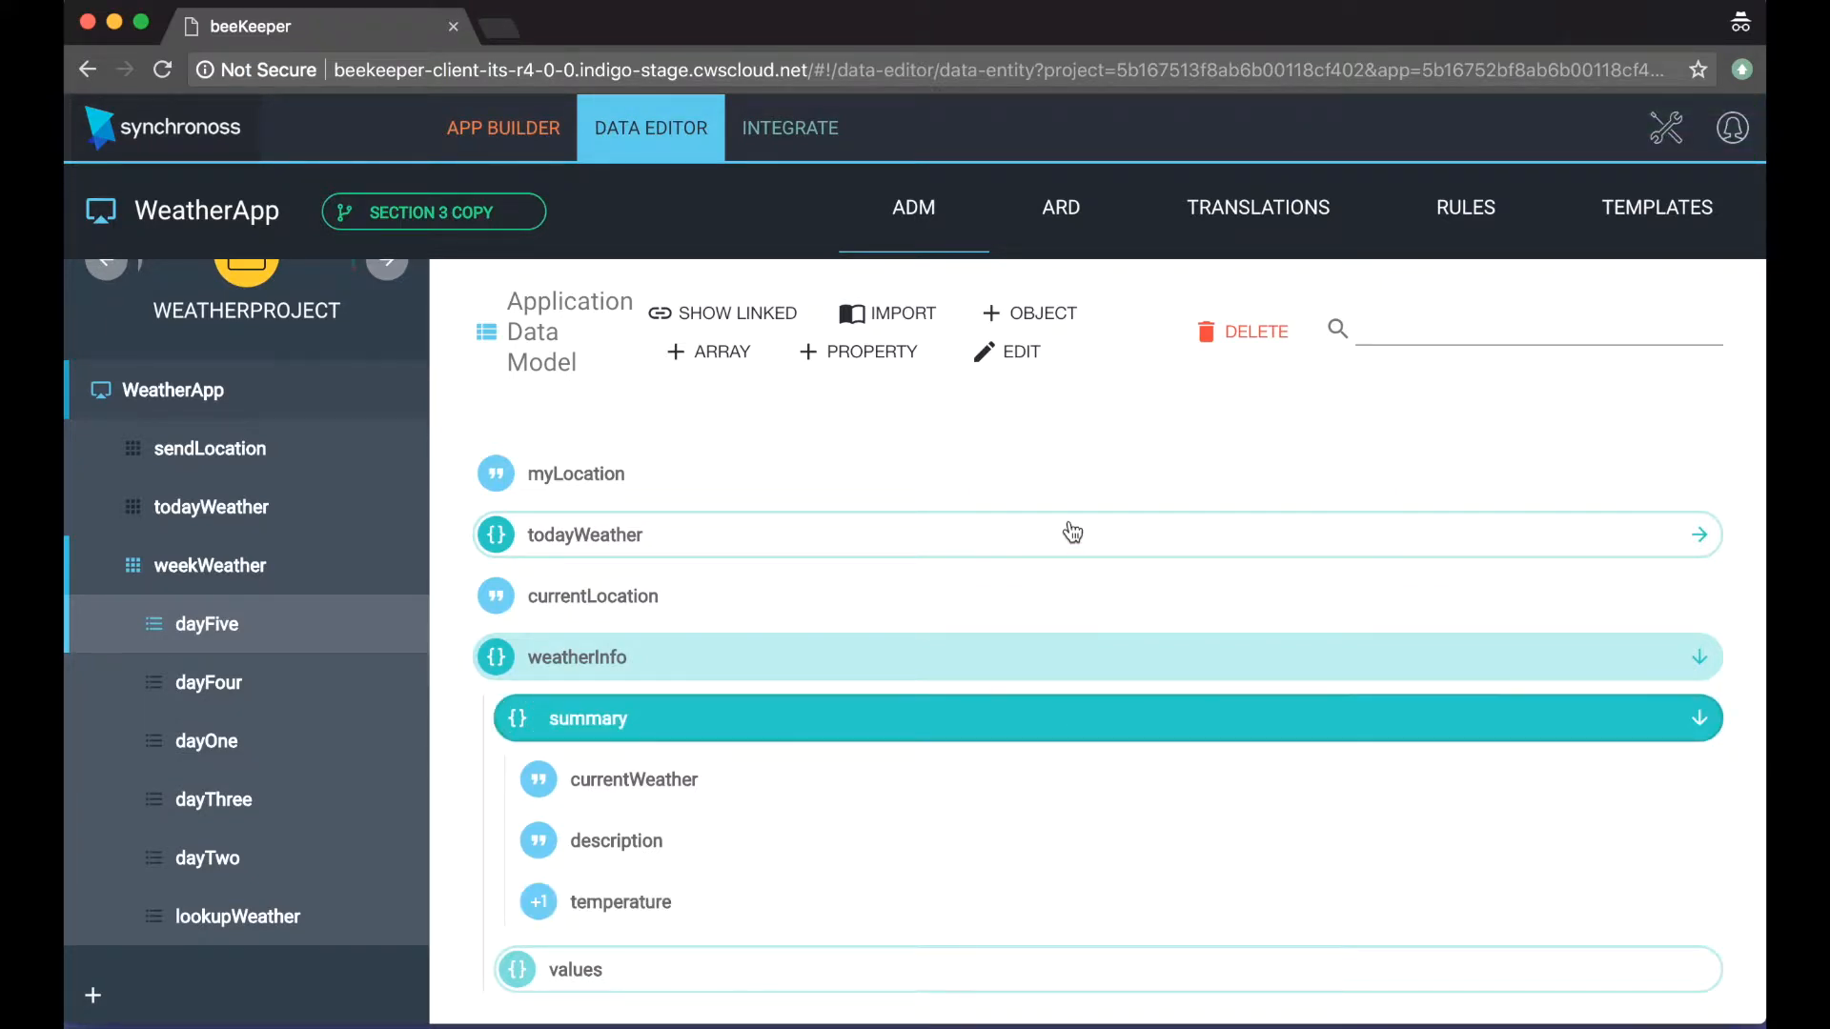
{"action": "left_click", "coordinate": [853, 350]}
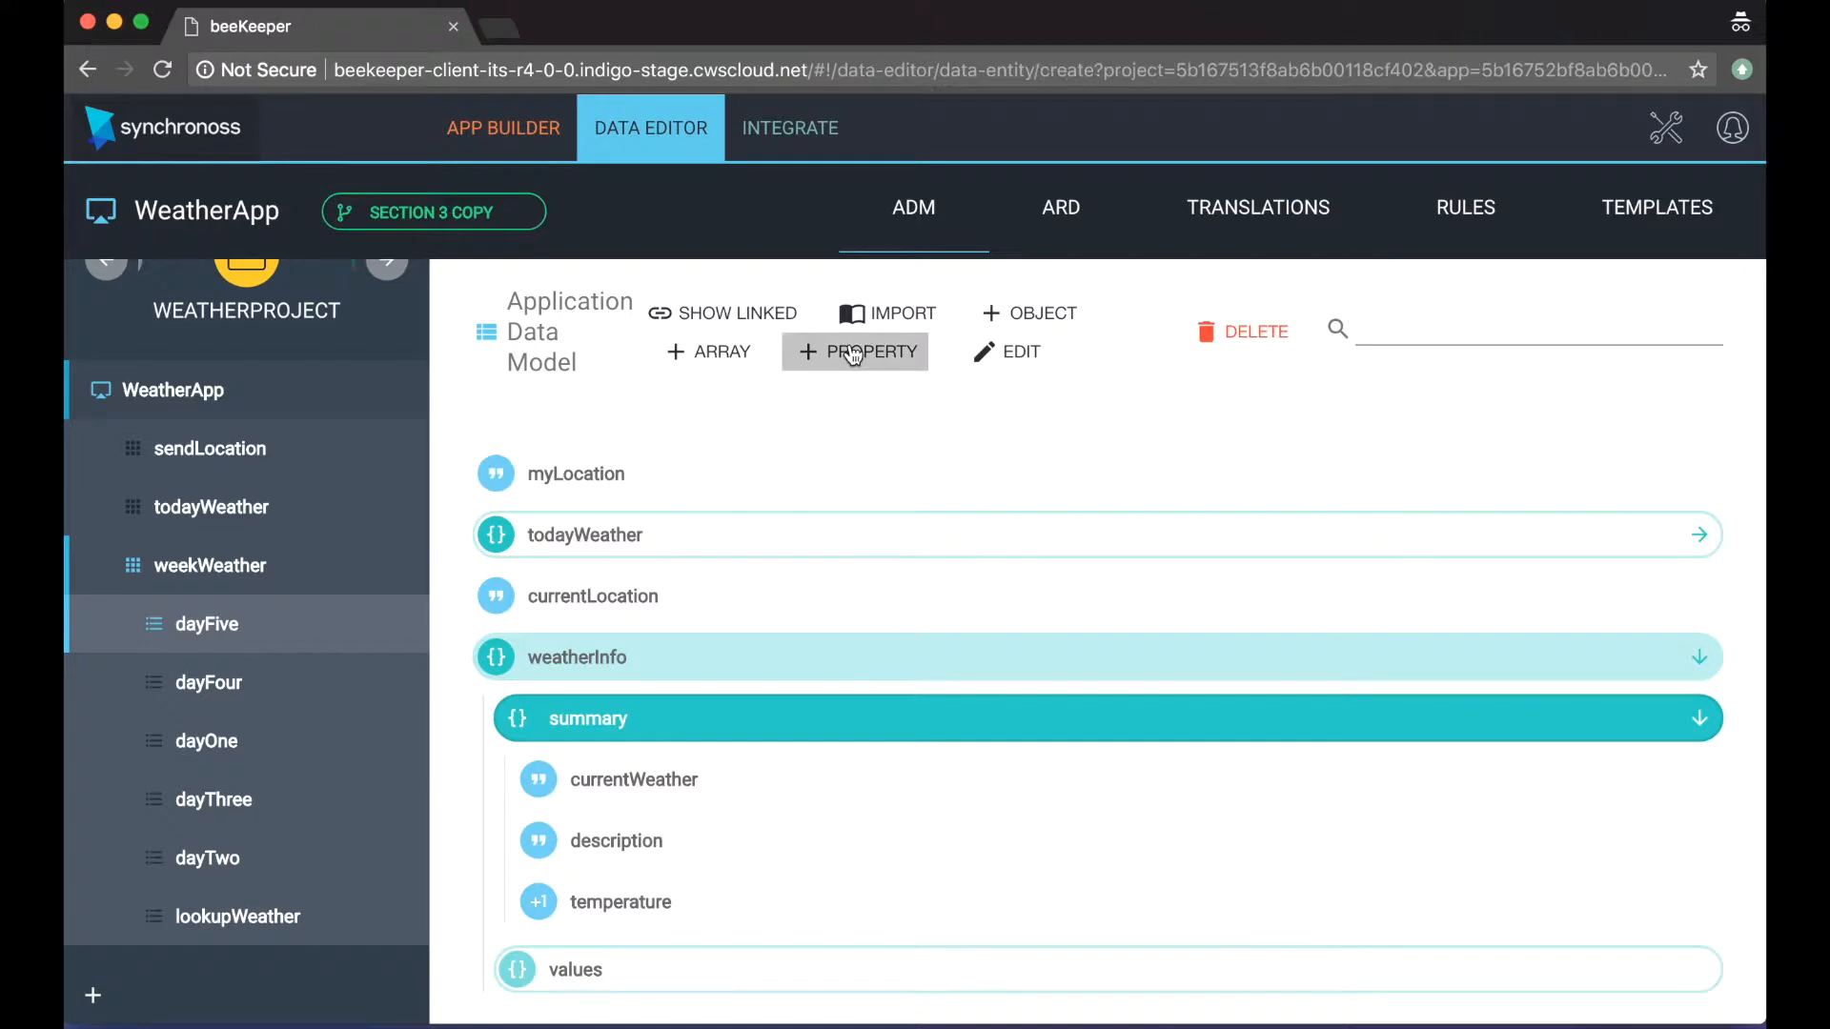
{"action": "left_click", "coordinate": [1391, 434]}
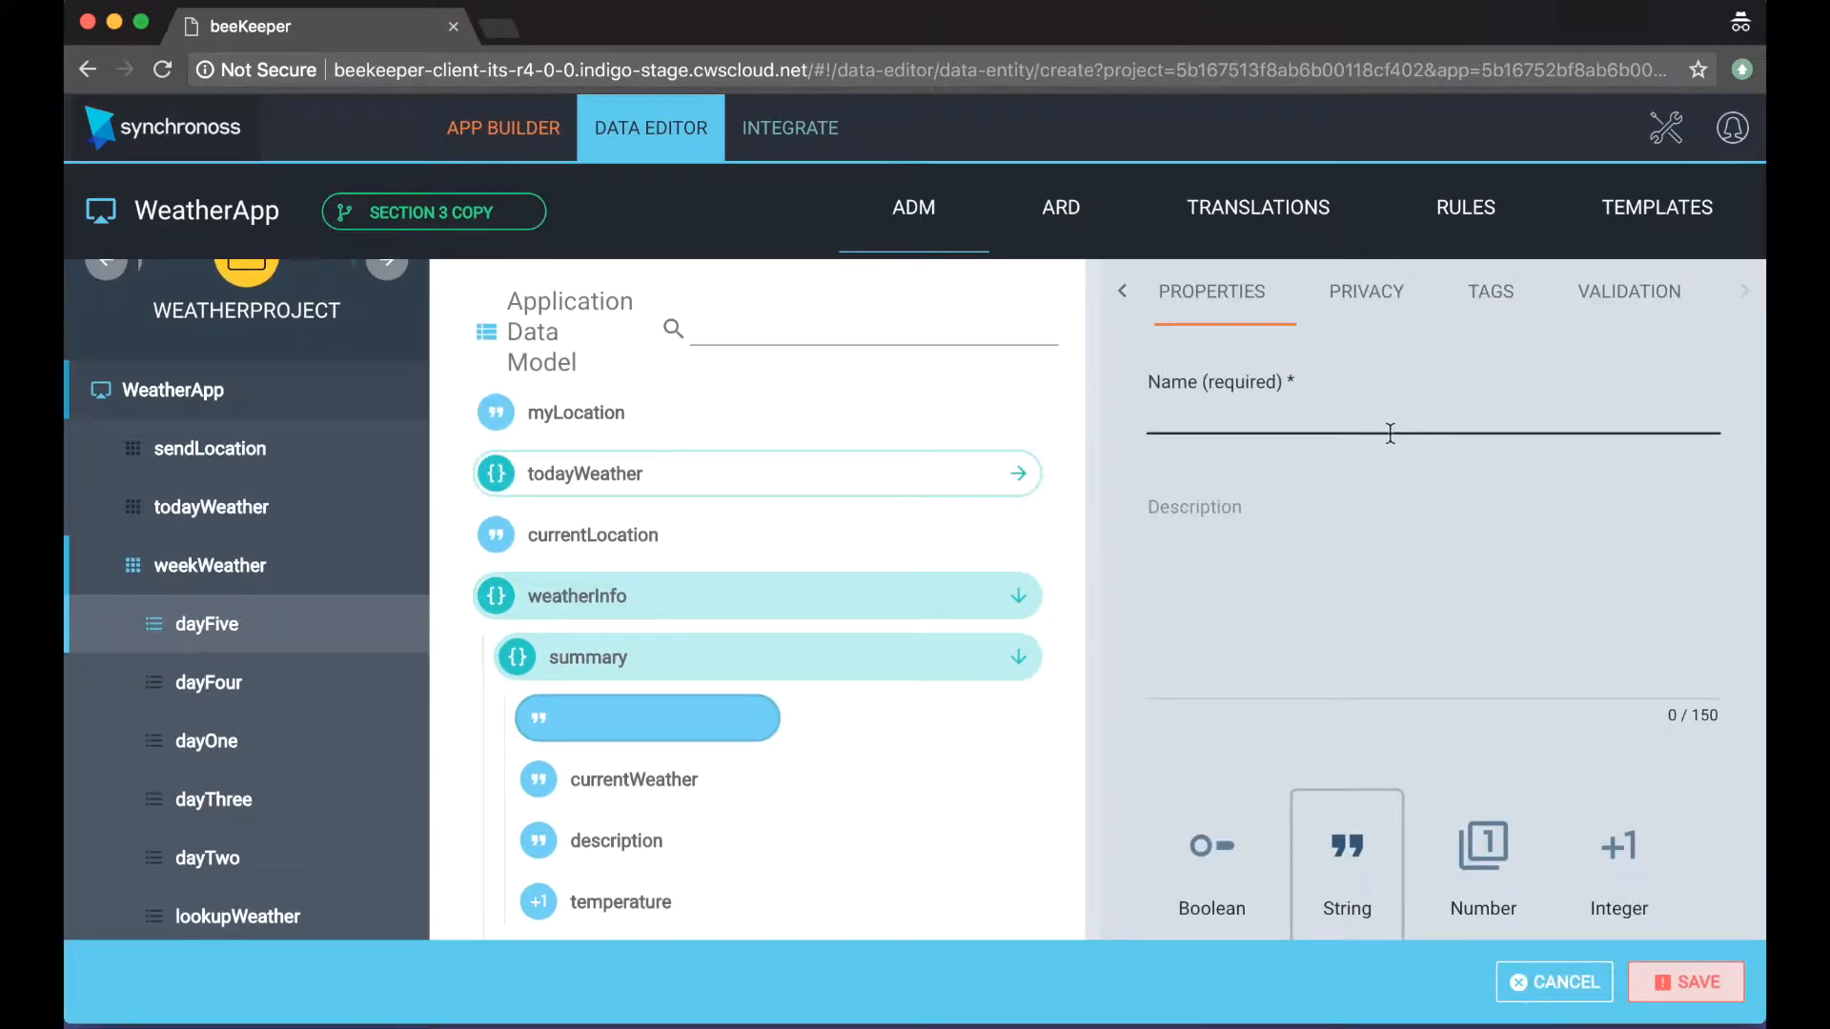
{"action": "type", "text": "humidity"}
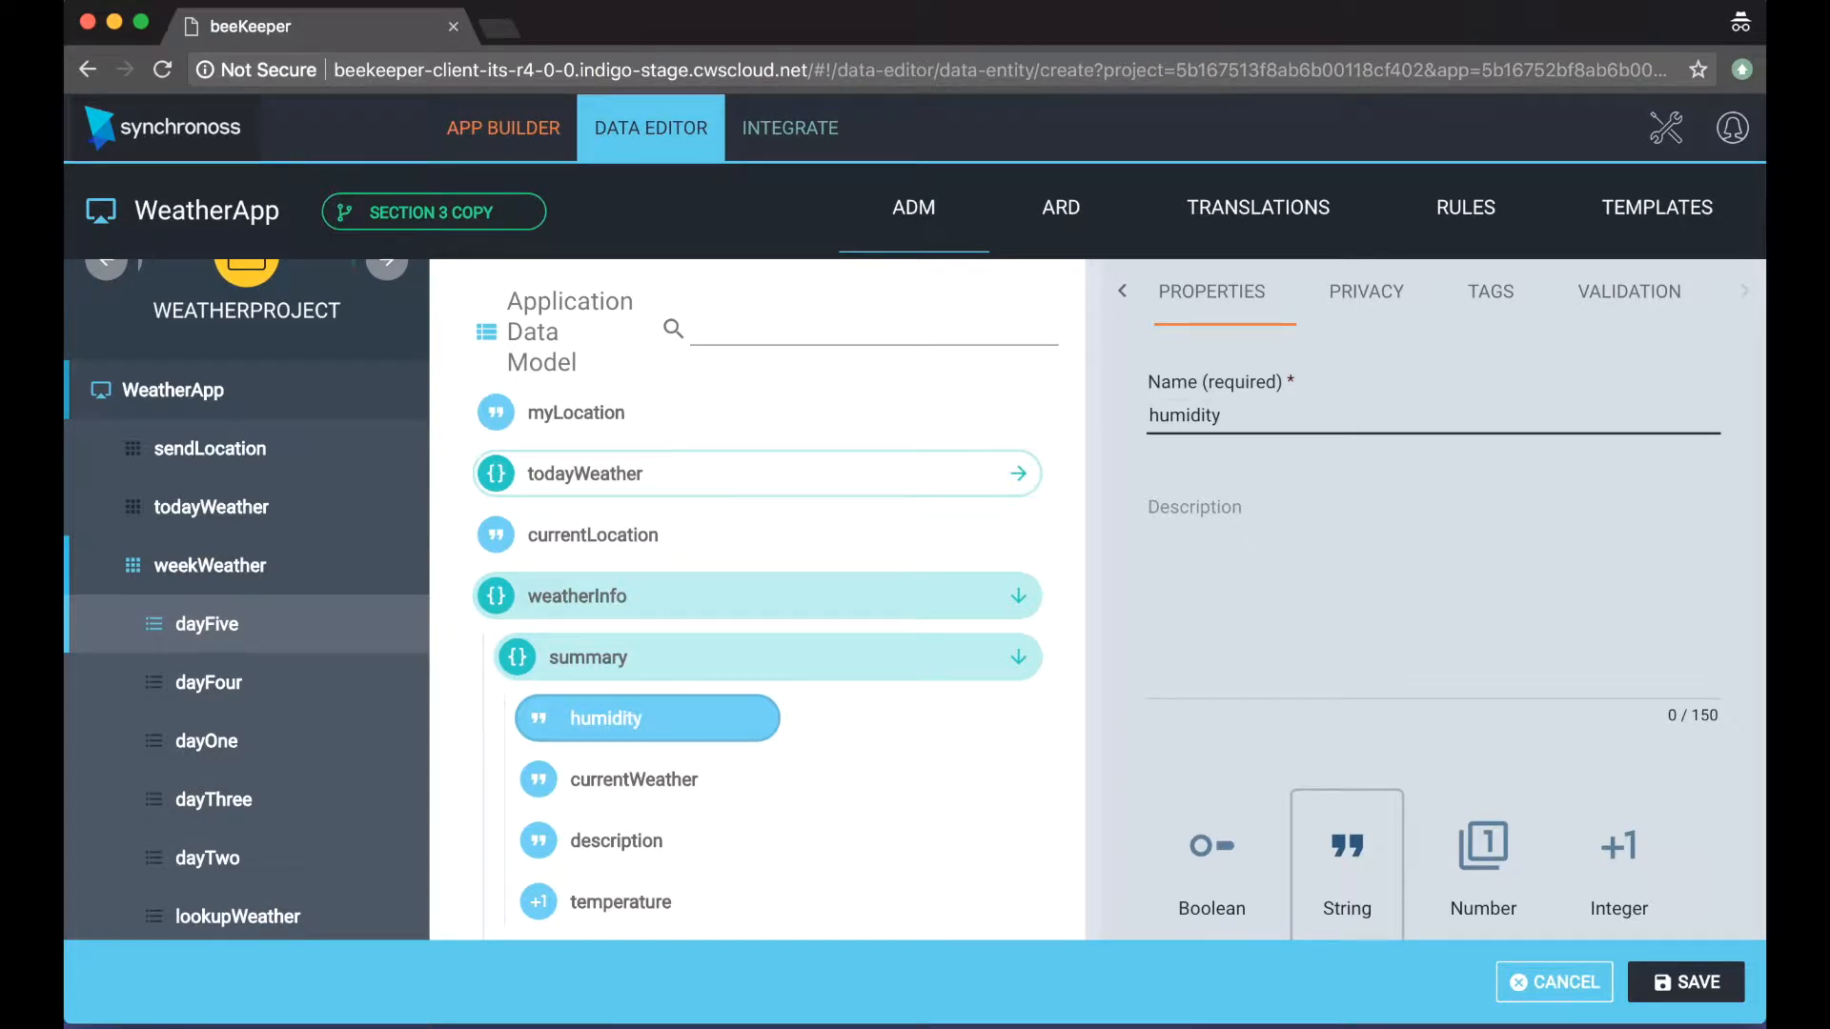
{"action": "scroll", "coordinate": [1557, 771], "scroll_direction": "down", "scroll_amount": 3}
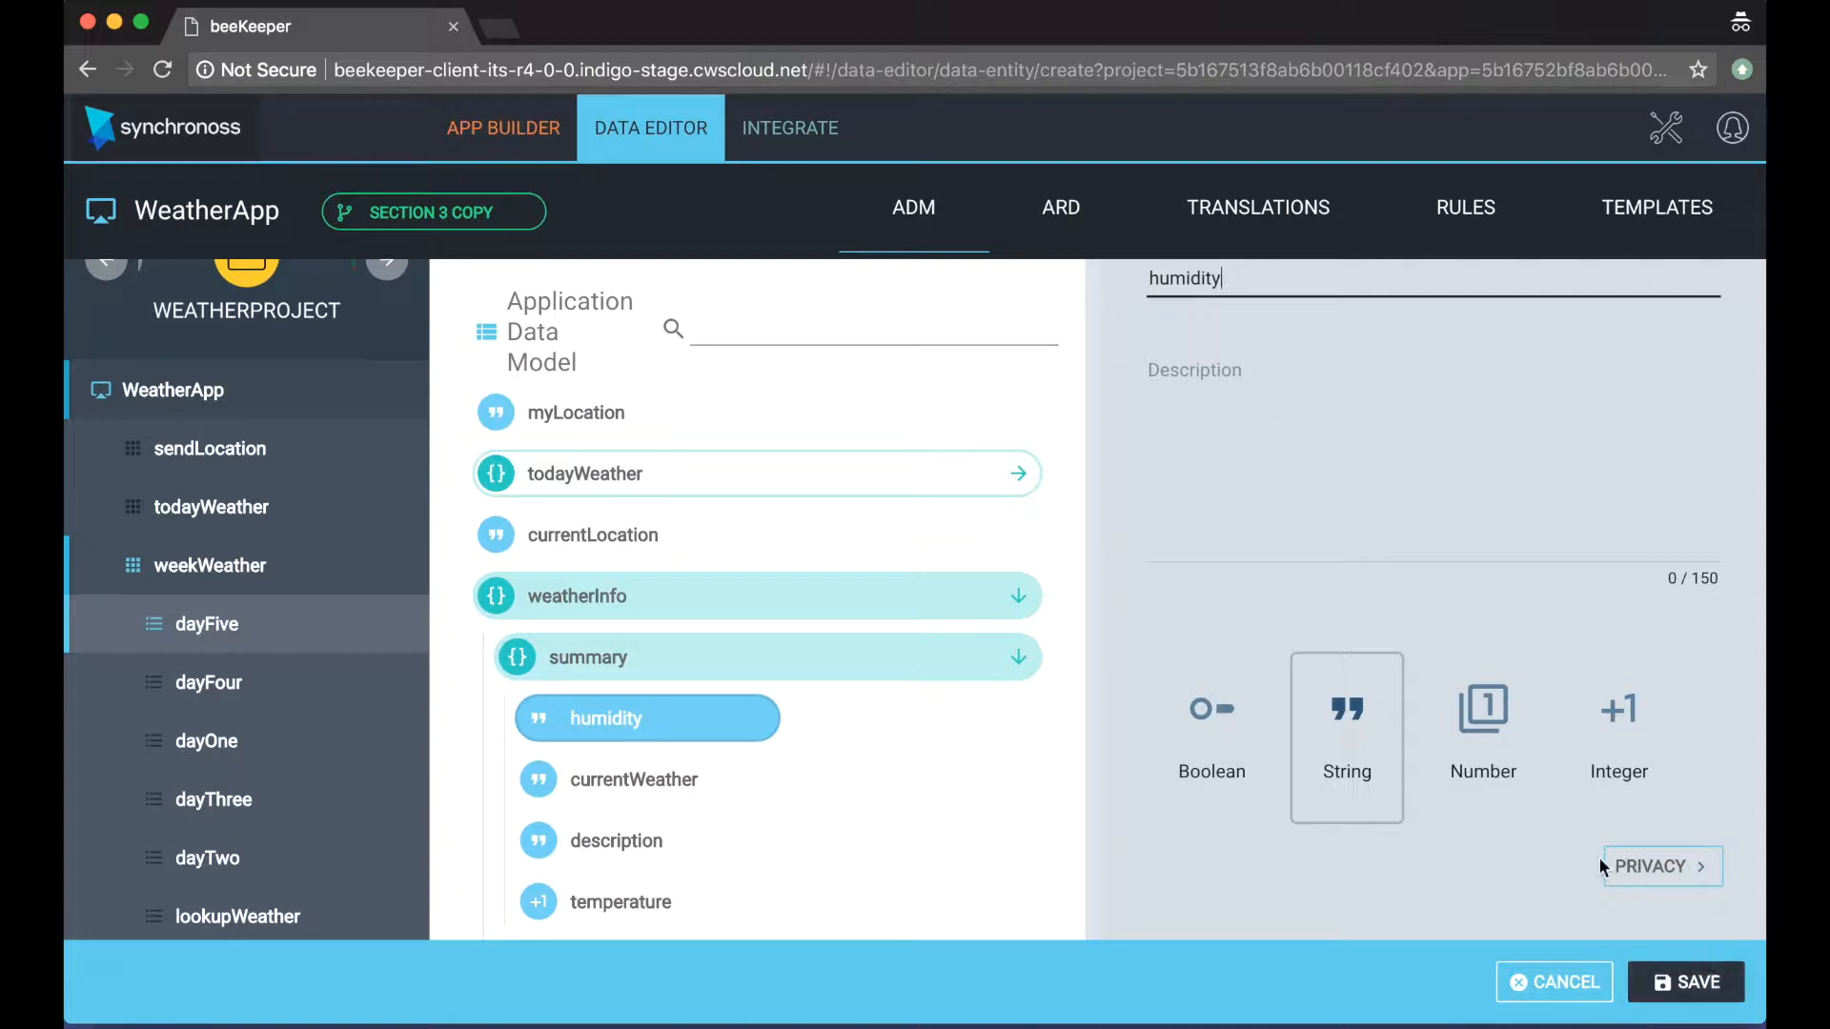
{"action": "left_click", "coordinate": [1482, 724]}
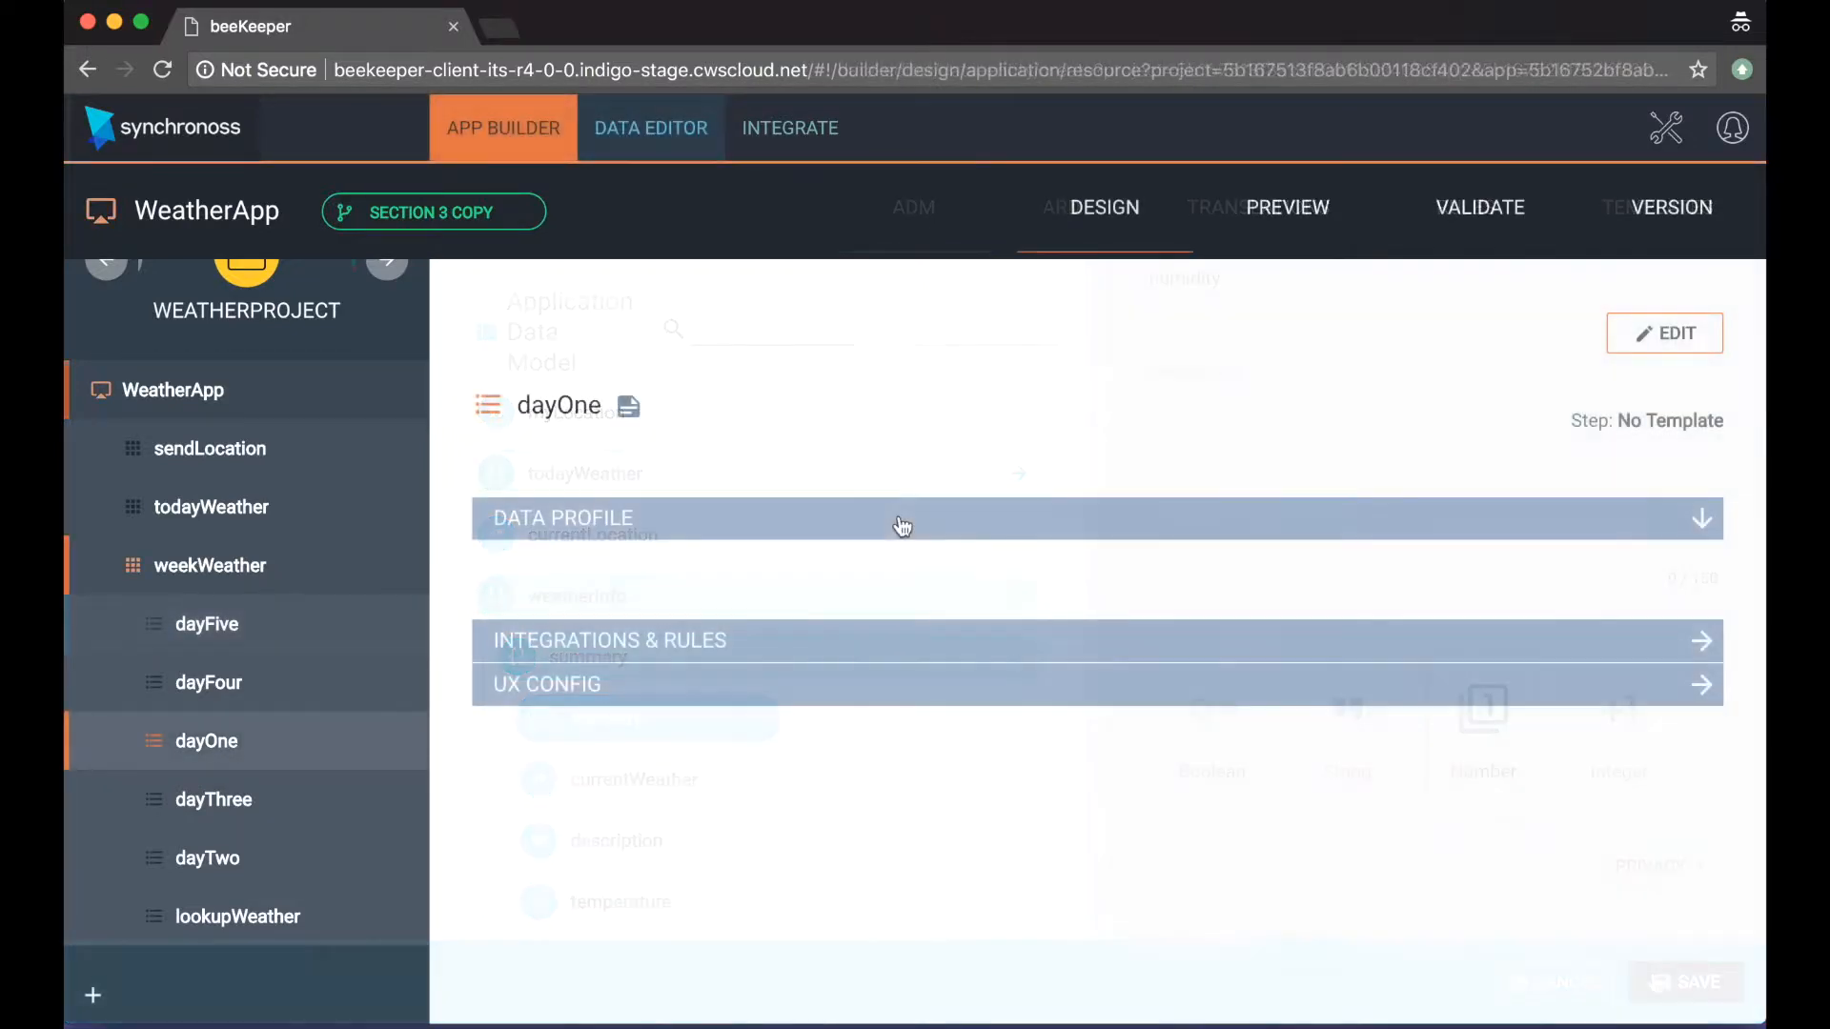
Step: Add the weatherInfo object to the dayOne step's data profile and save the step
{"action": "left_click", "coordinate": [1680, 335]}
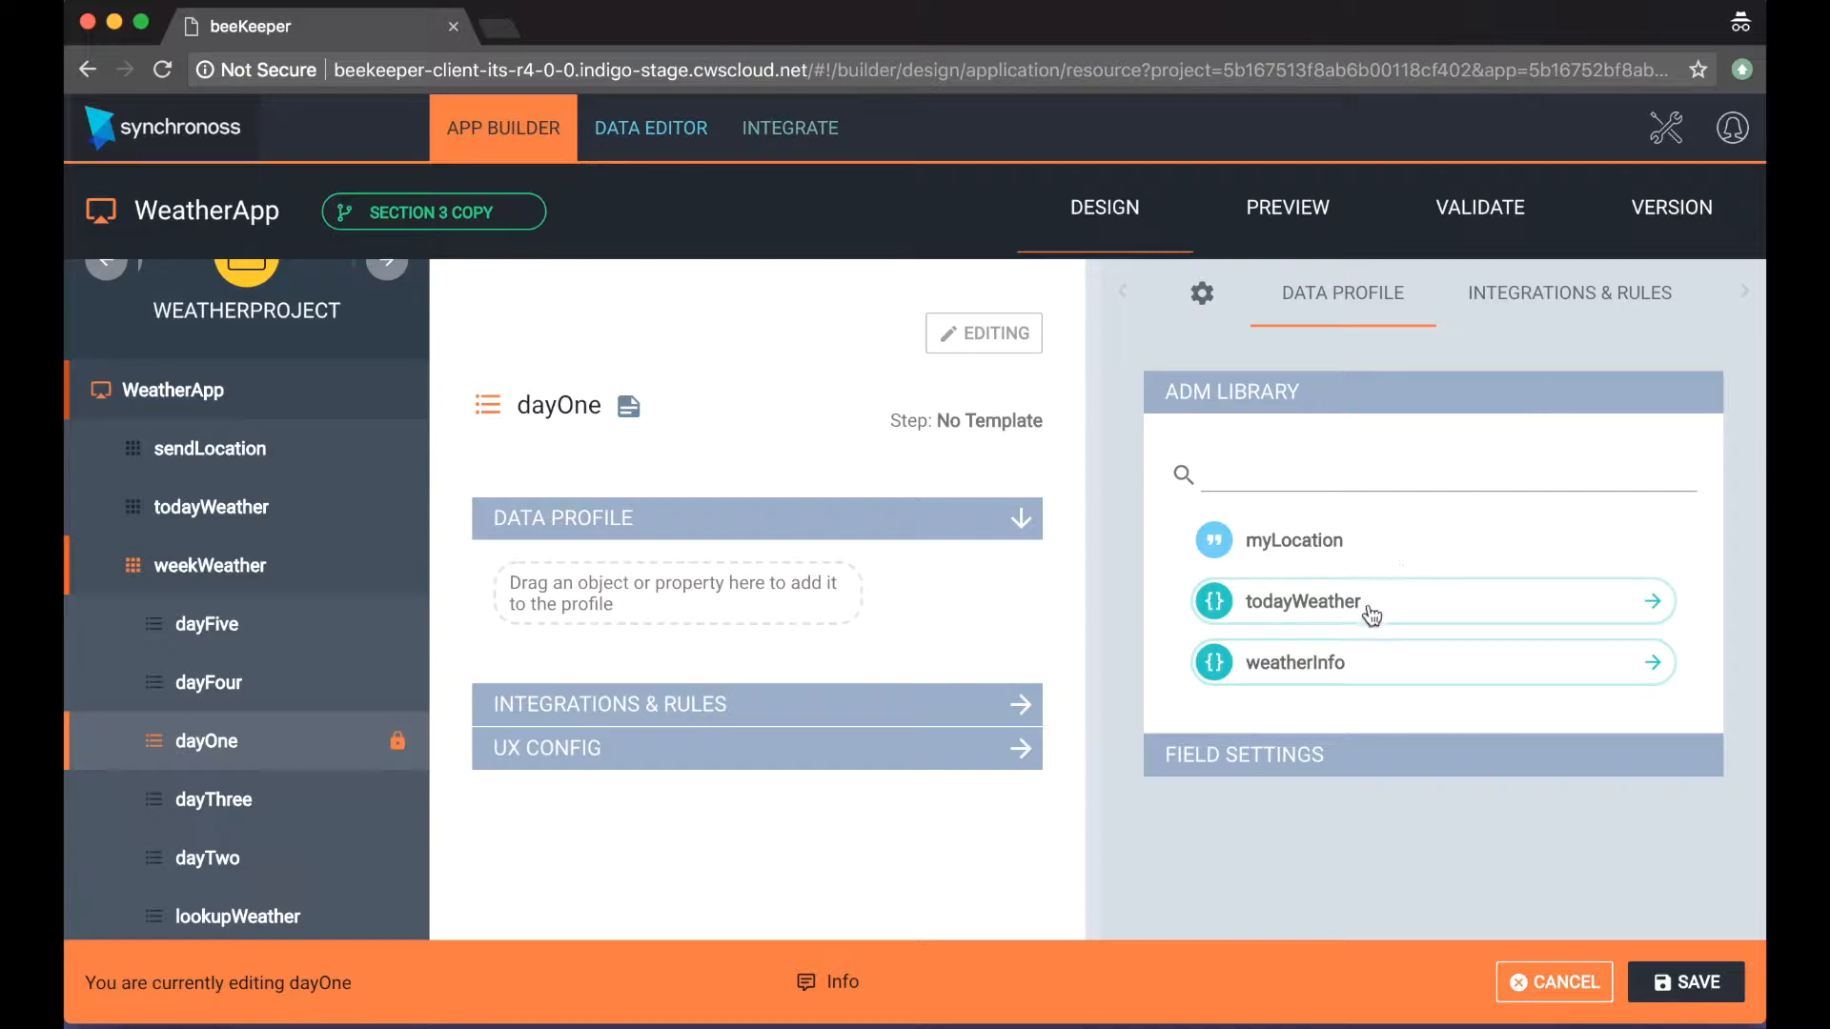
{"action": "left_click_drag", "start_coordinate": [1335, 667], "coordinate": [631, 589]}
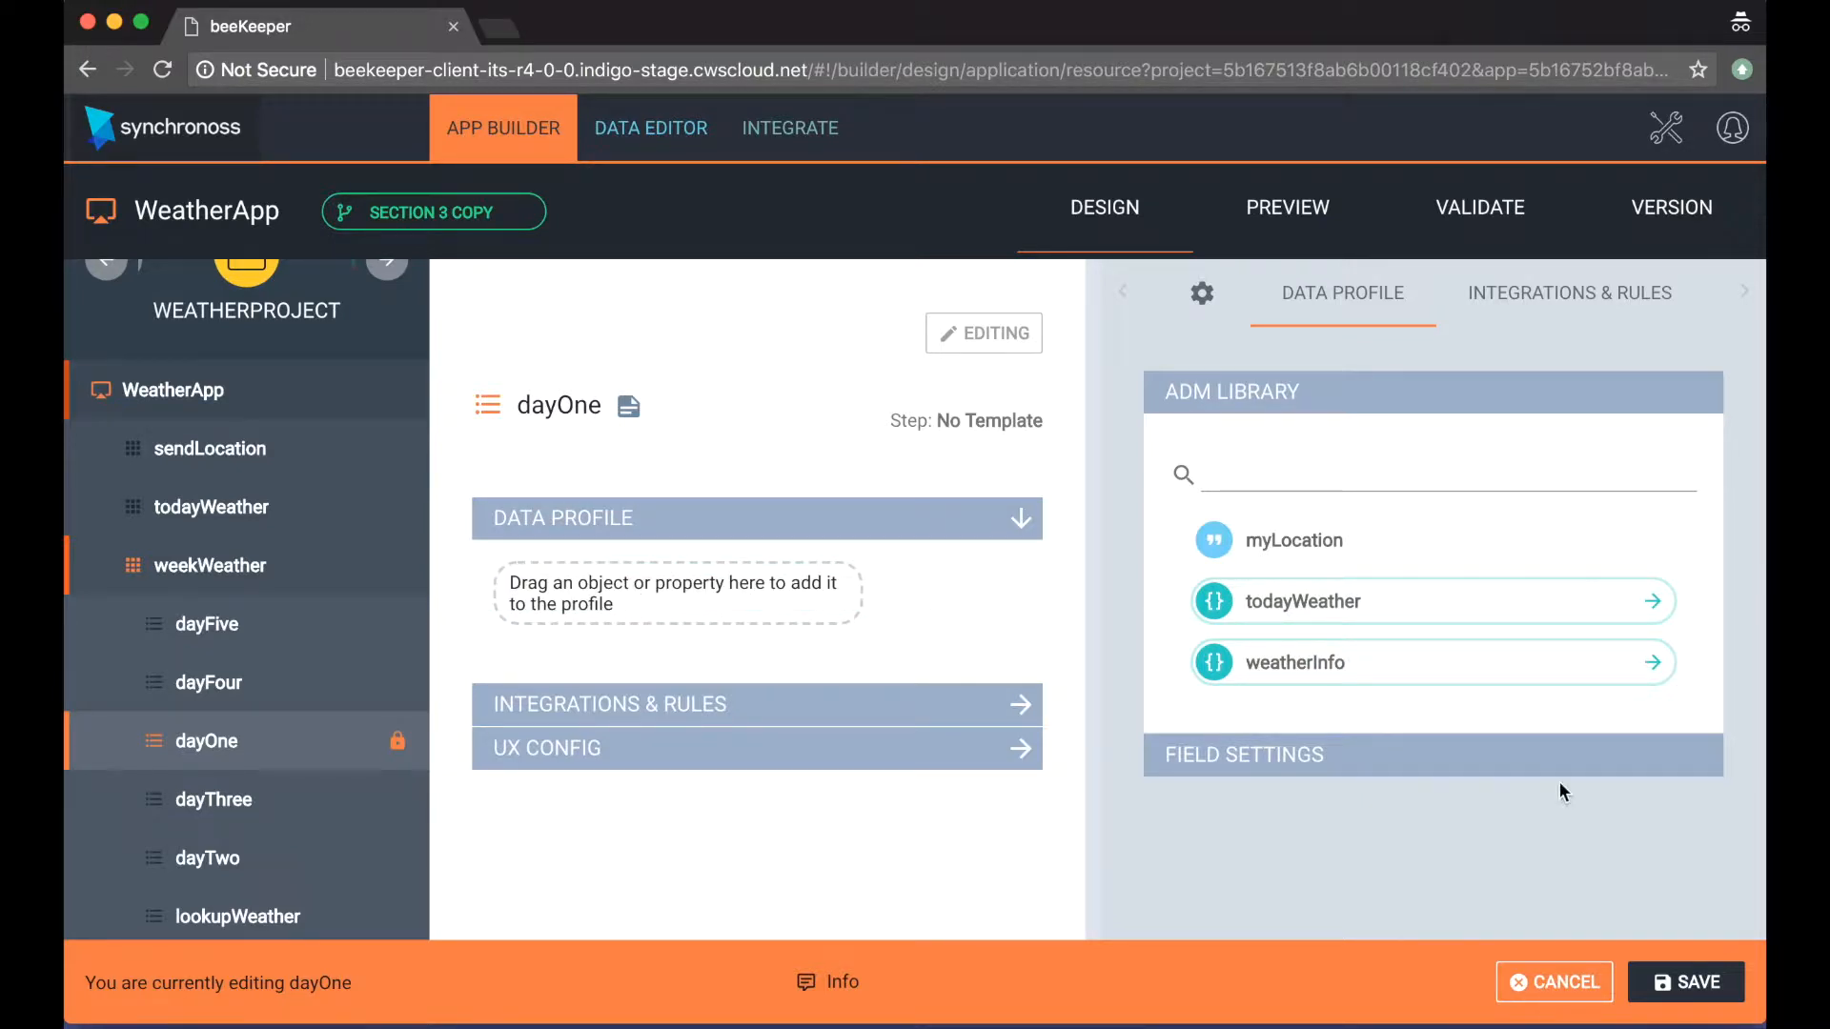
{"action": "left_click", "coordinate": [1683, 983]}
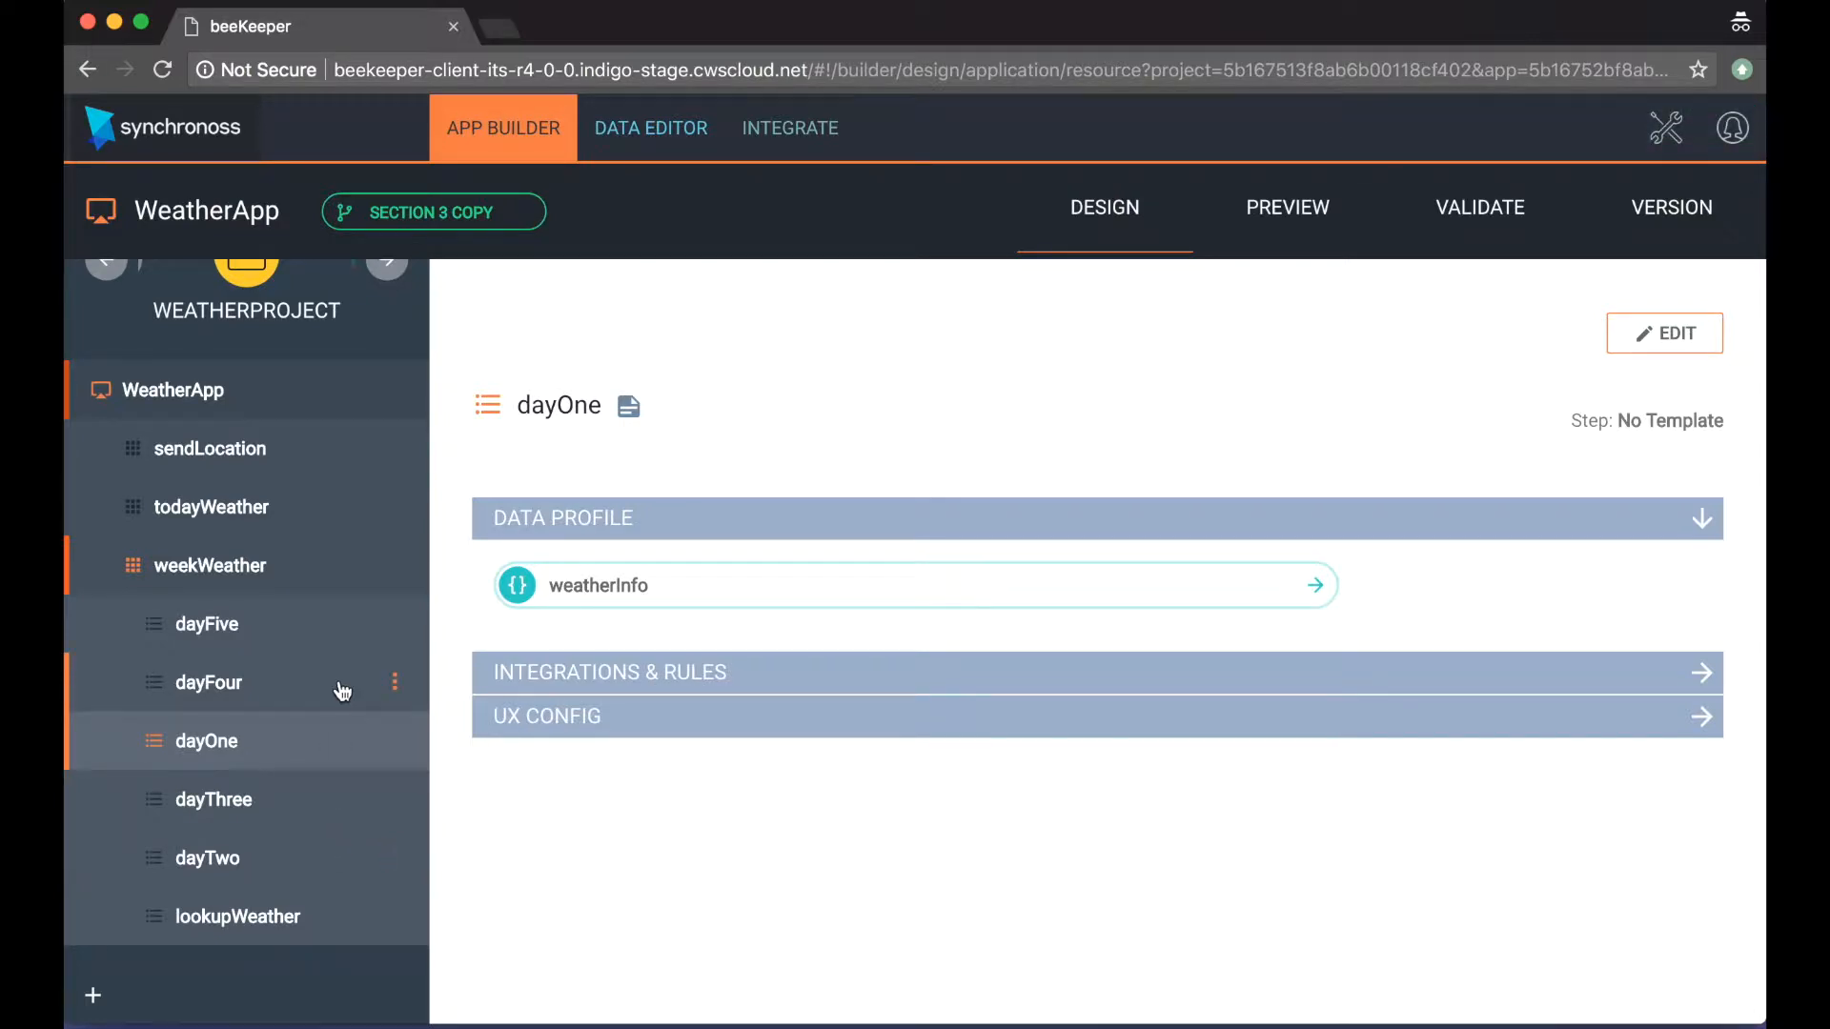
Step: Add the weatherInfo object to the dayTwo step's data profile and save the step
{"action": "left_click", "coordinate": [259, 862]}
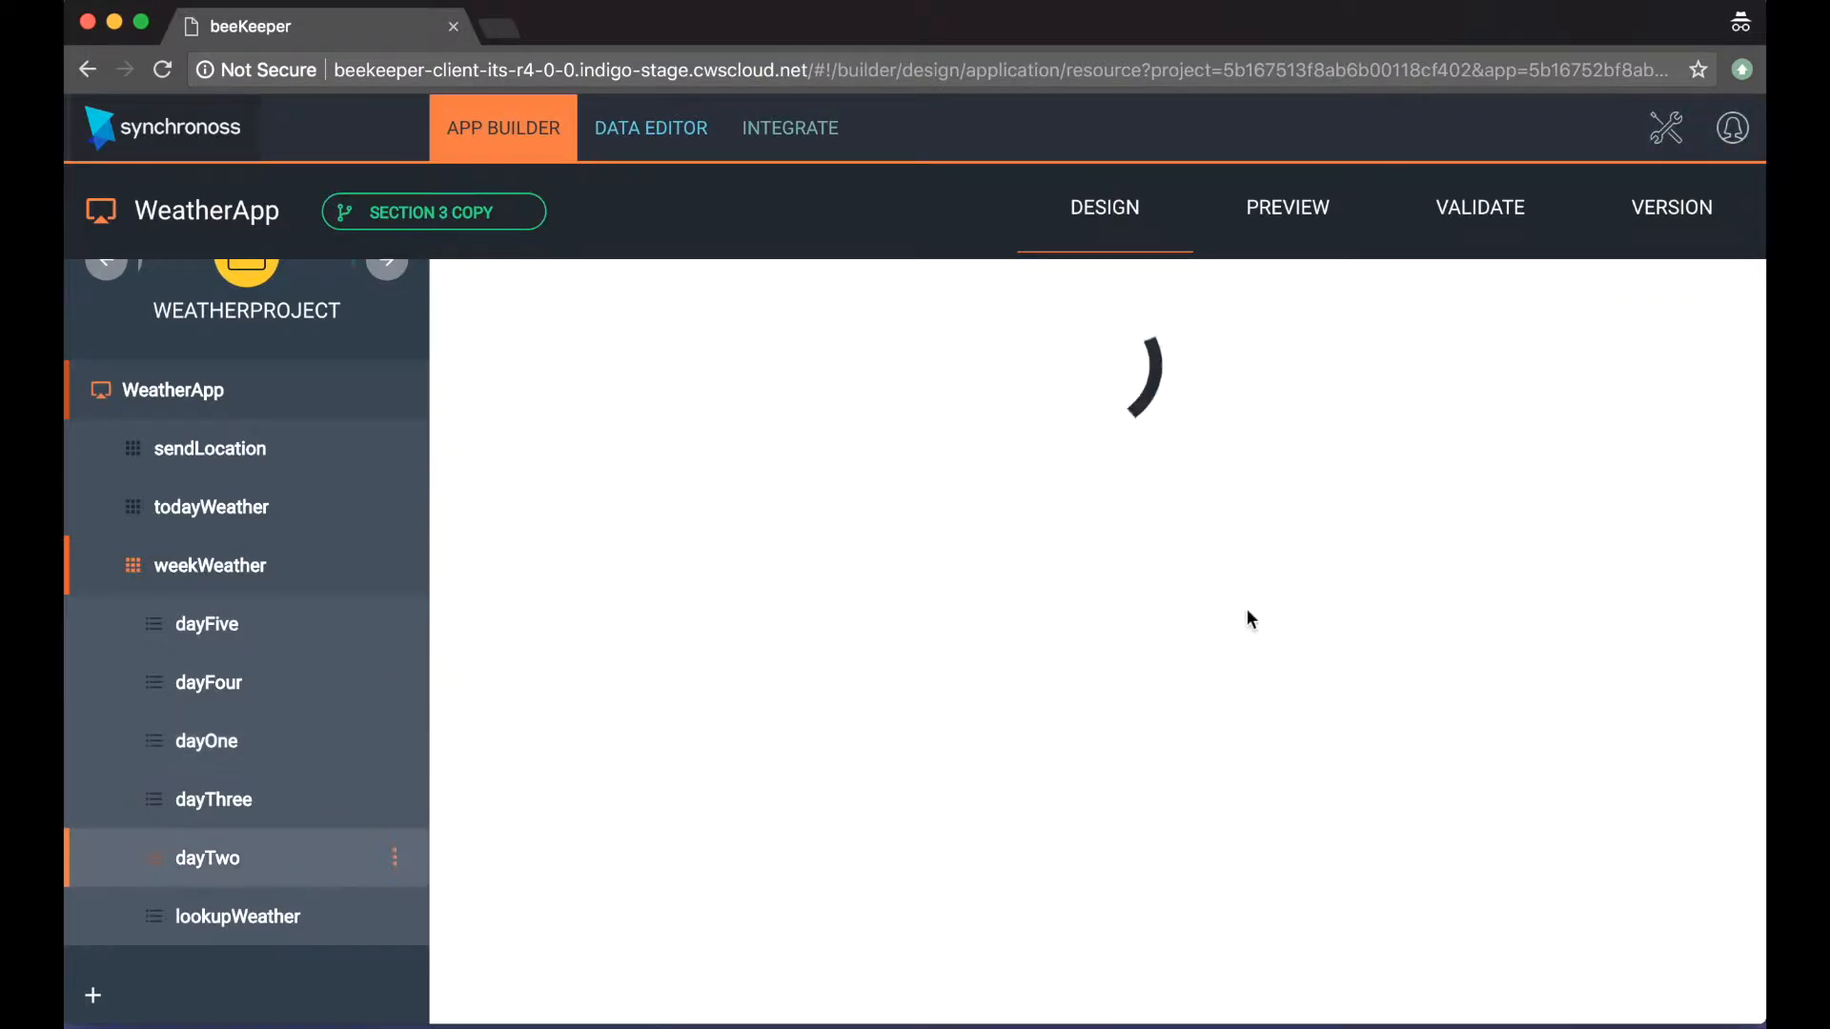
{"action": "left_click", "coordinate": [1649, 335]}
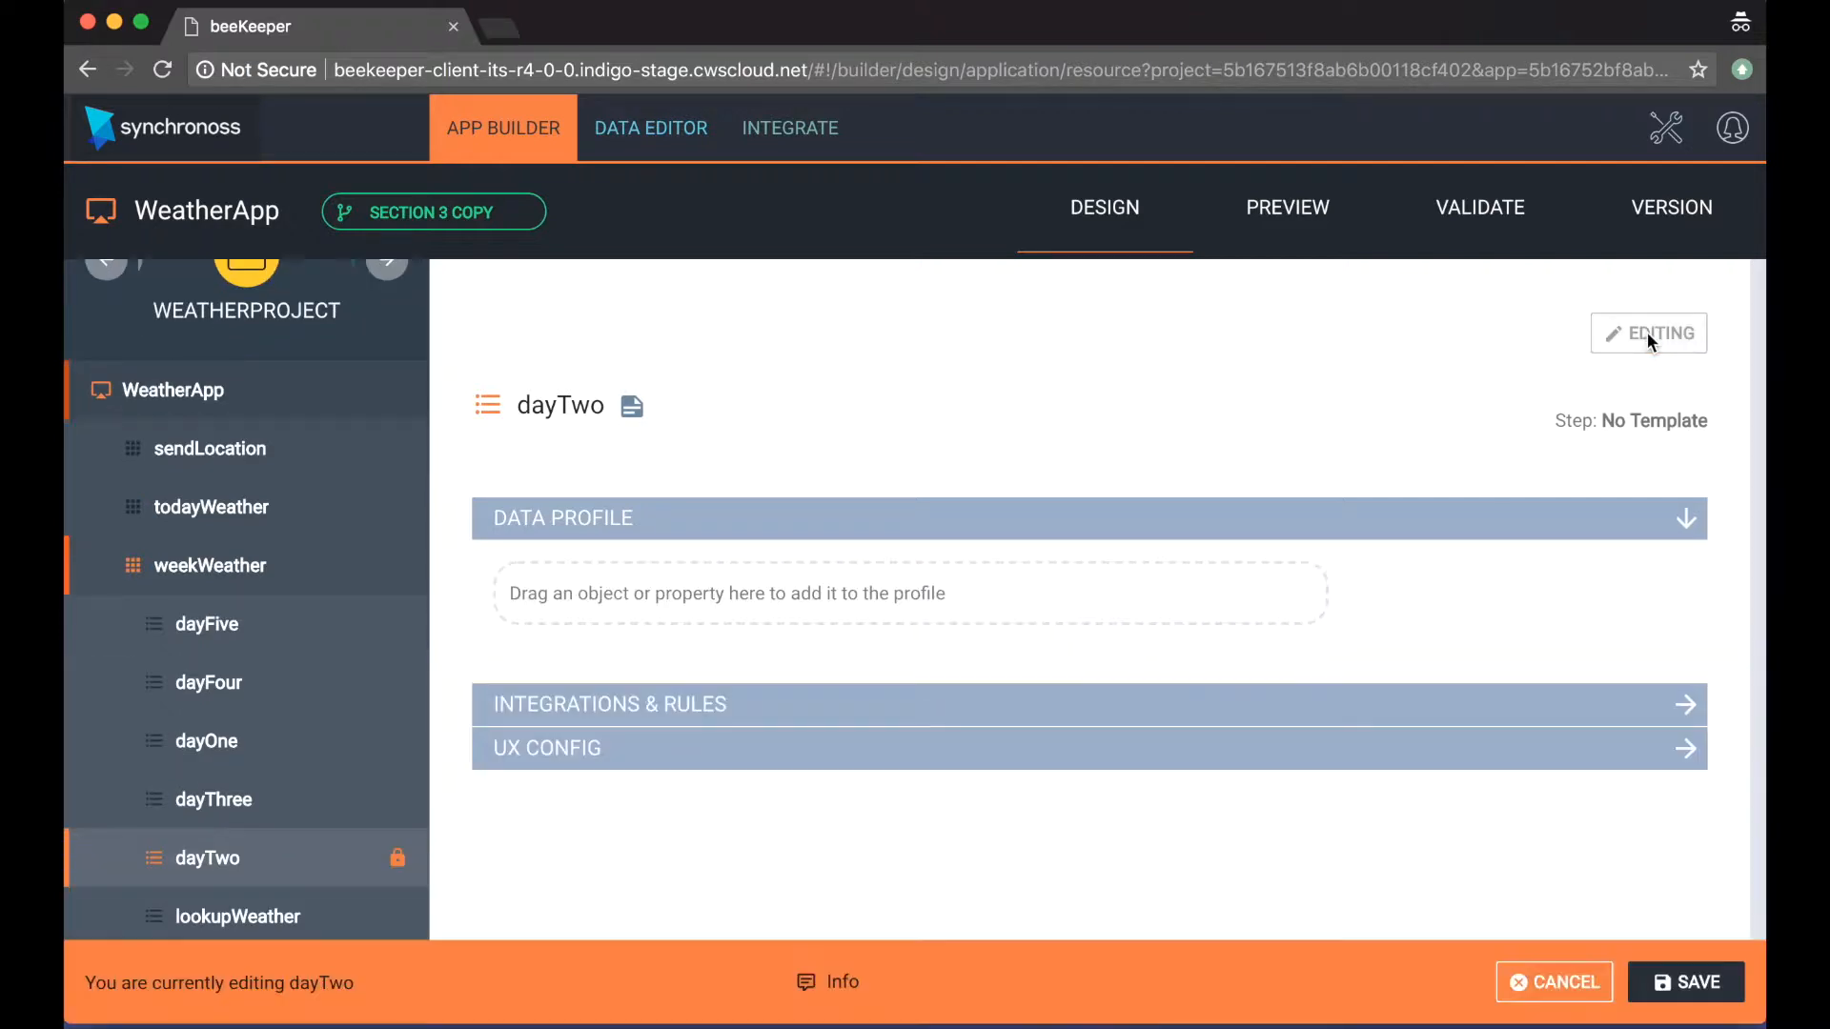
{"action": "left_click_drag", "start_coordinate": [743, 625], "coordinate": [659, 597]}
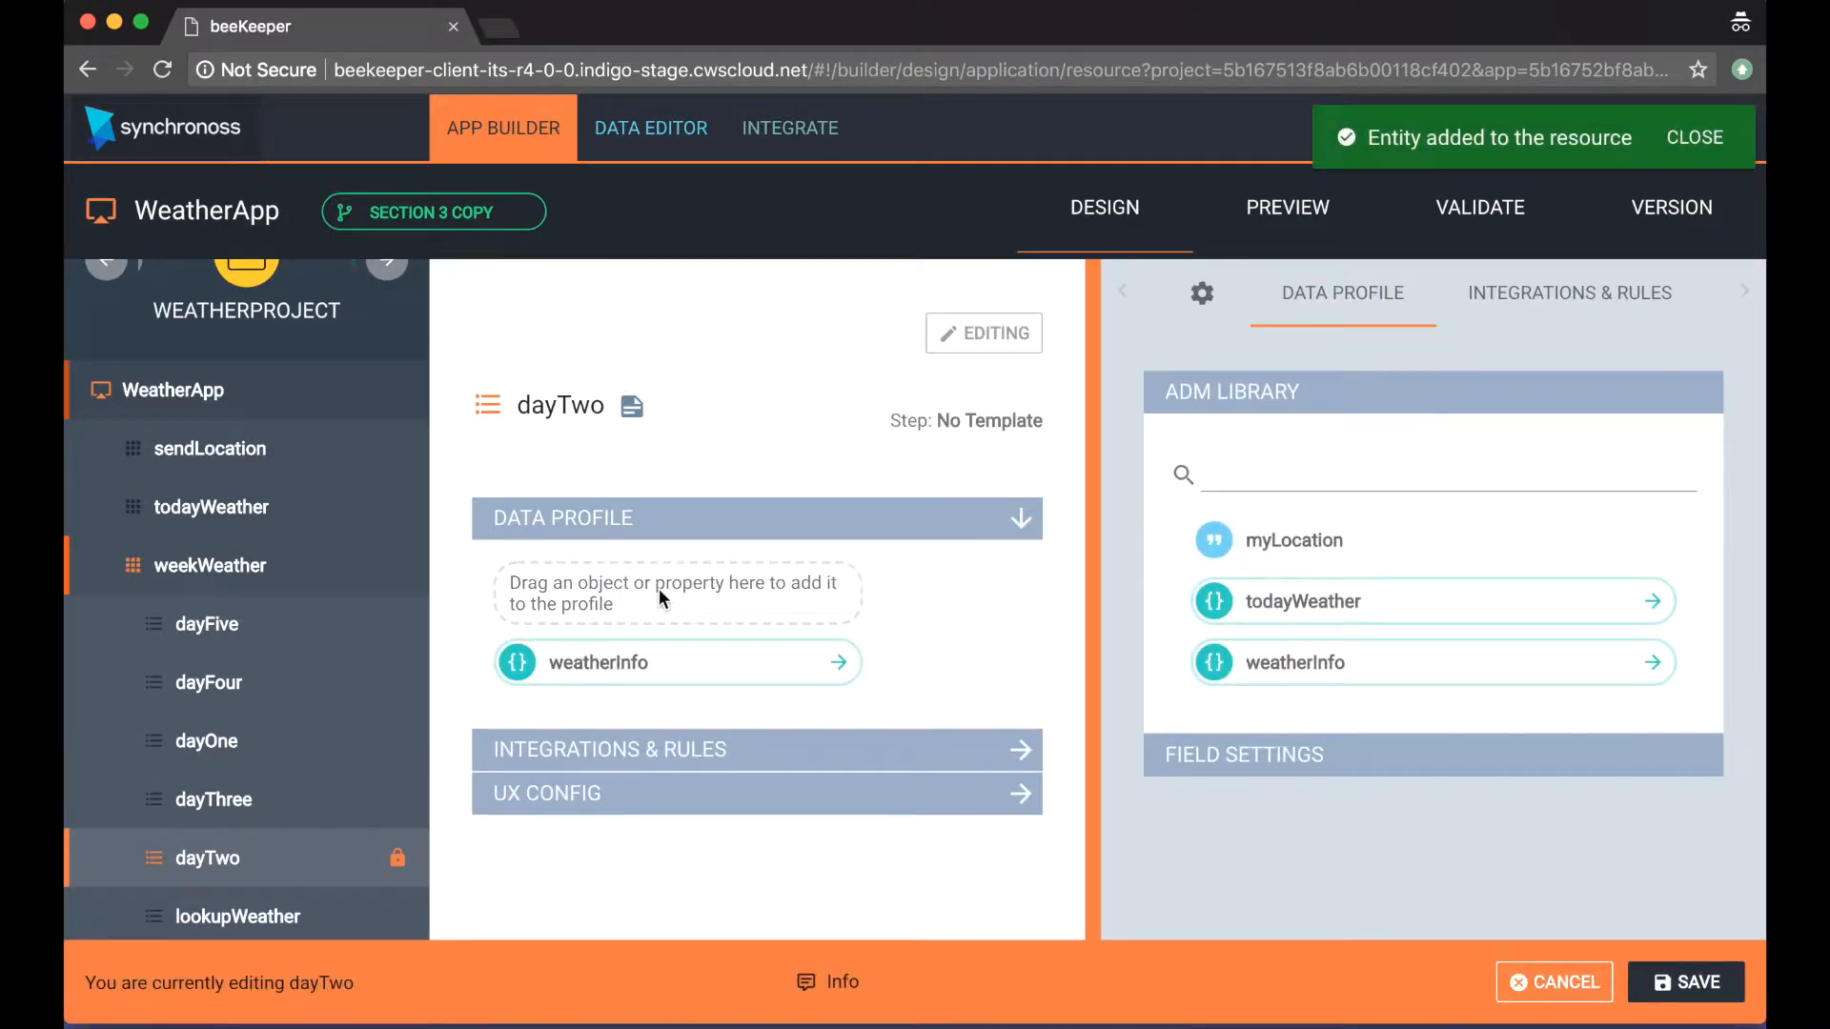
{"action": "left_click", "coordinate": [1687, 982]}
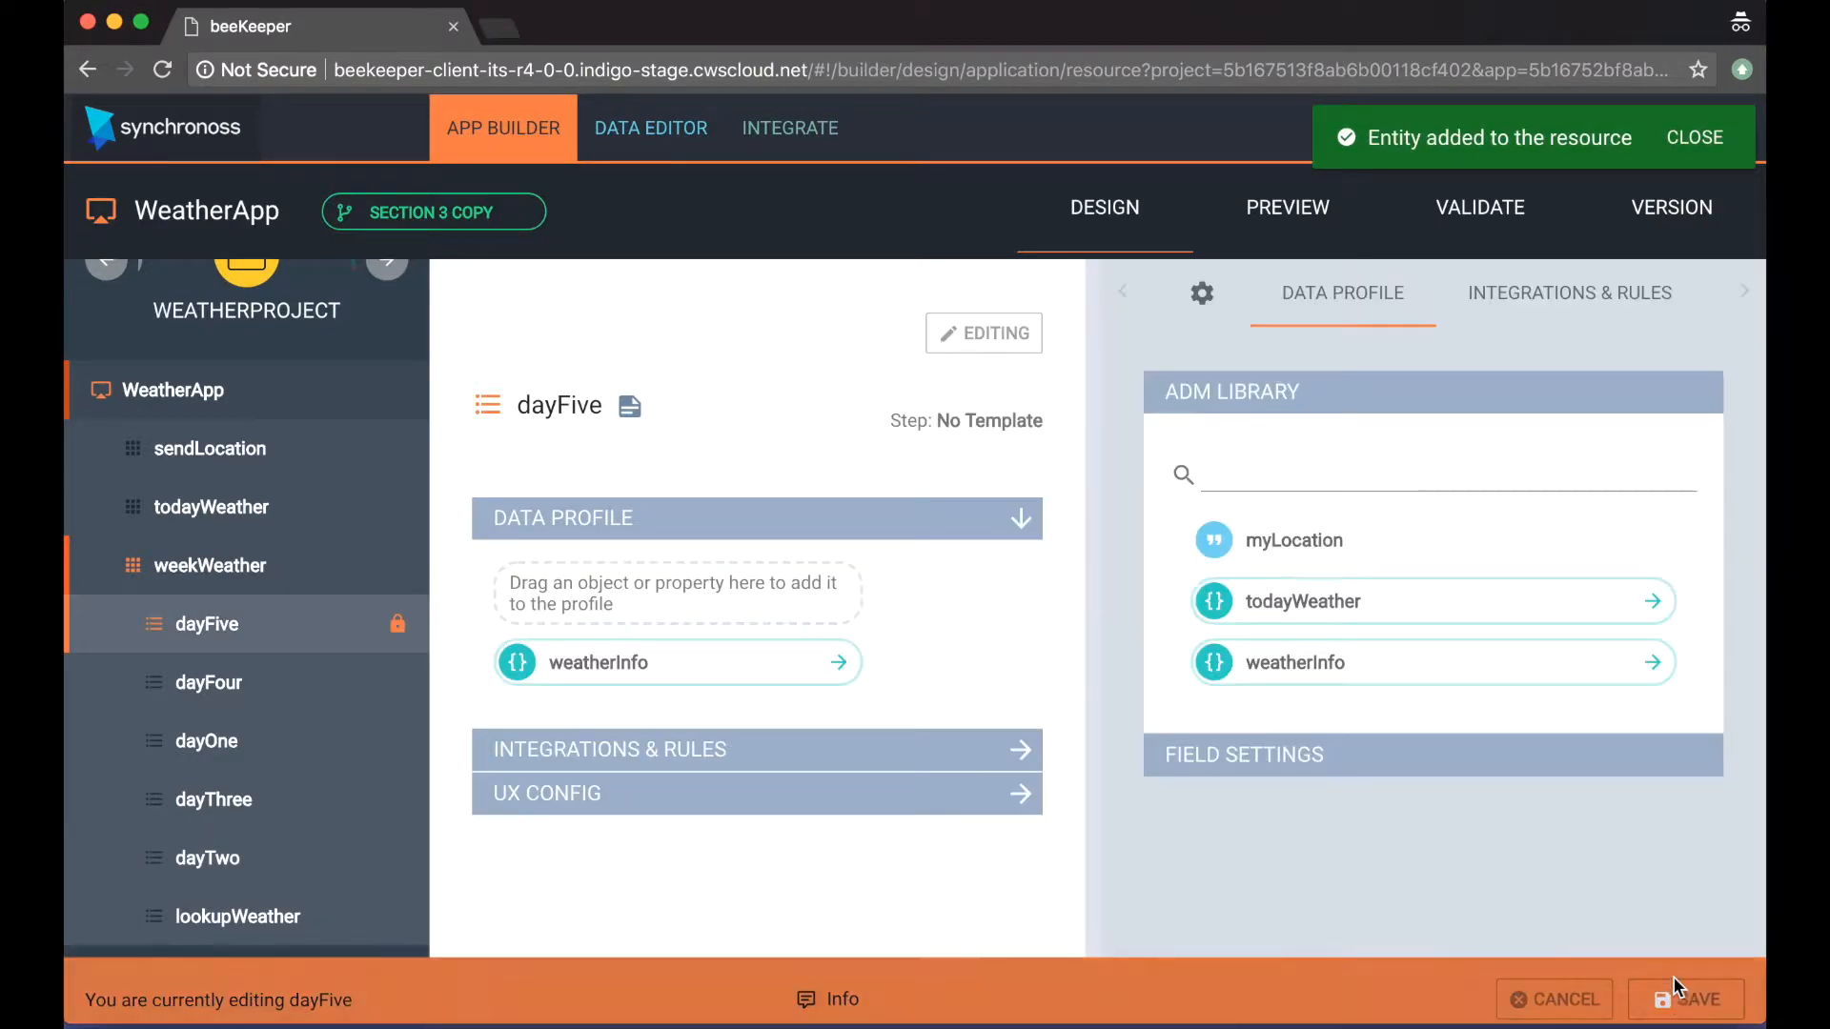
Step: Save the dayFive step with weatherInfo in its data profile, and open the lookupWeather step
{"action": "left_click", "coordinate": [1673, 978]}
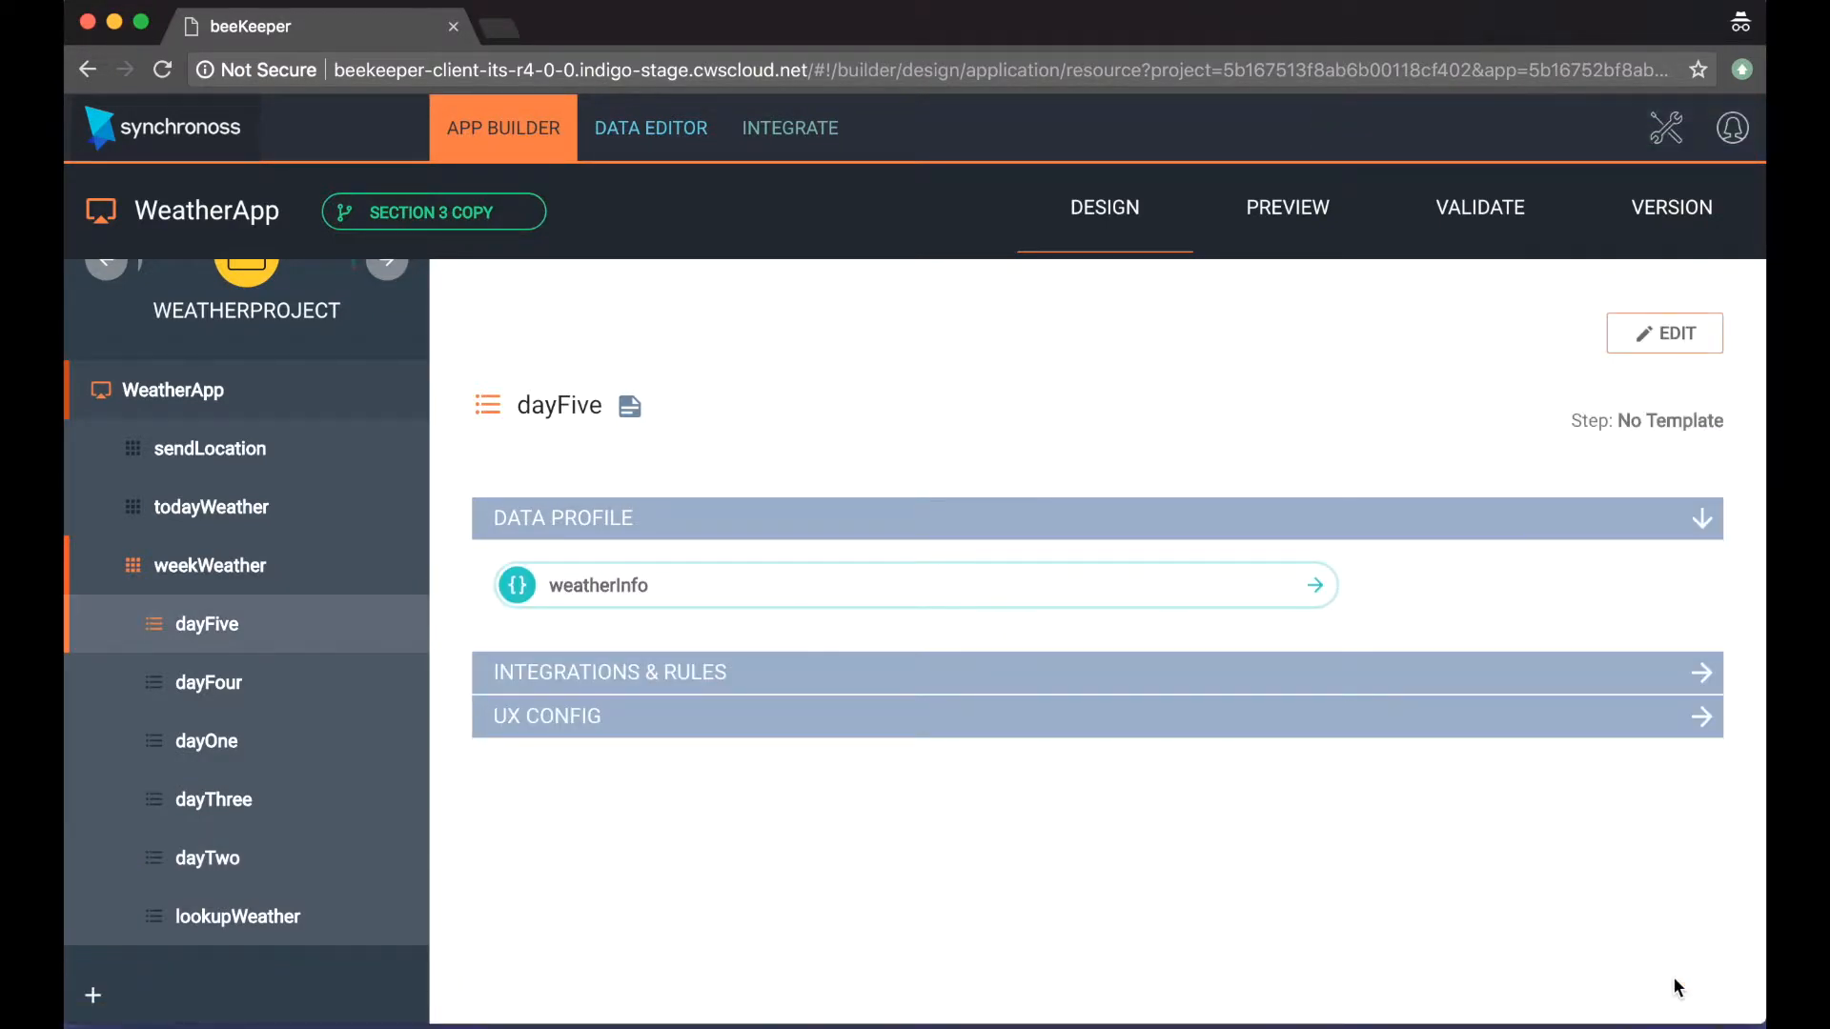
{"action": "left_click", "coordinate": [244, 929]}
{"action": "mouse_move", "coordinate": [624, 596]}
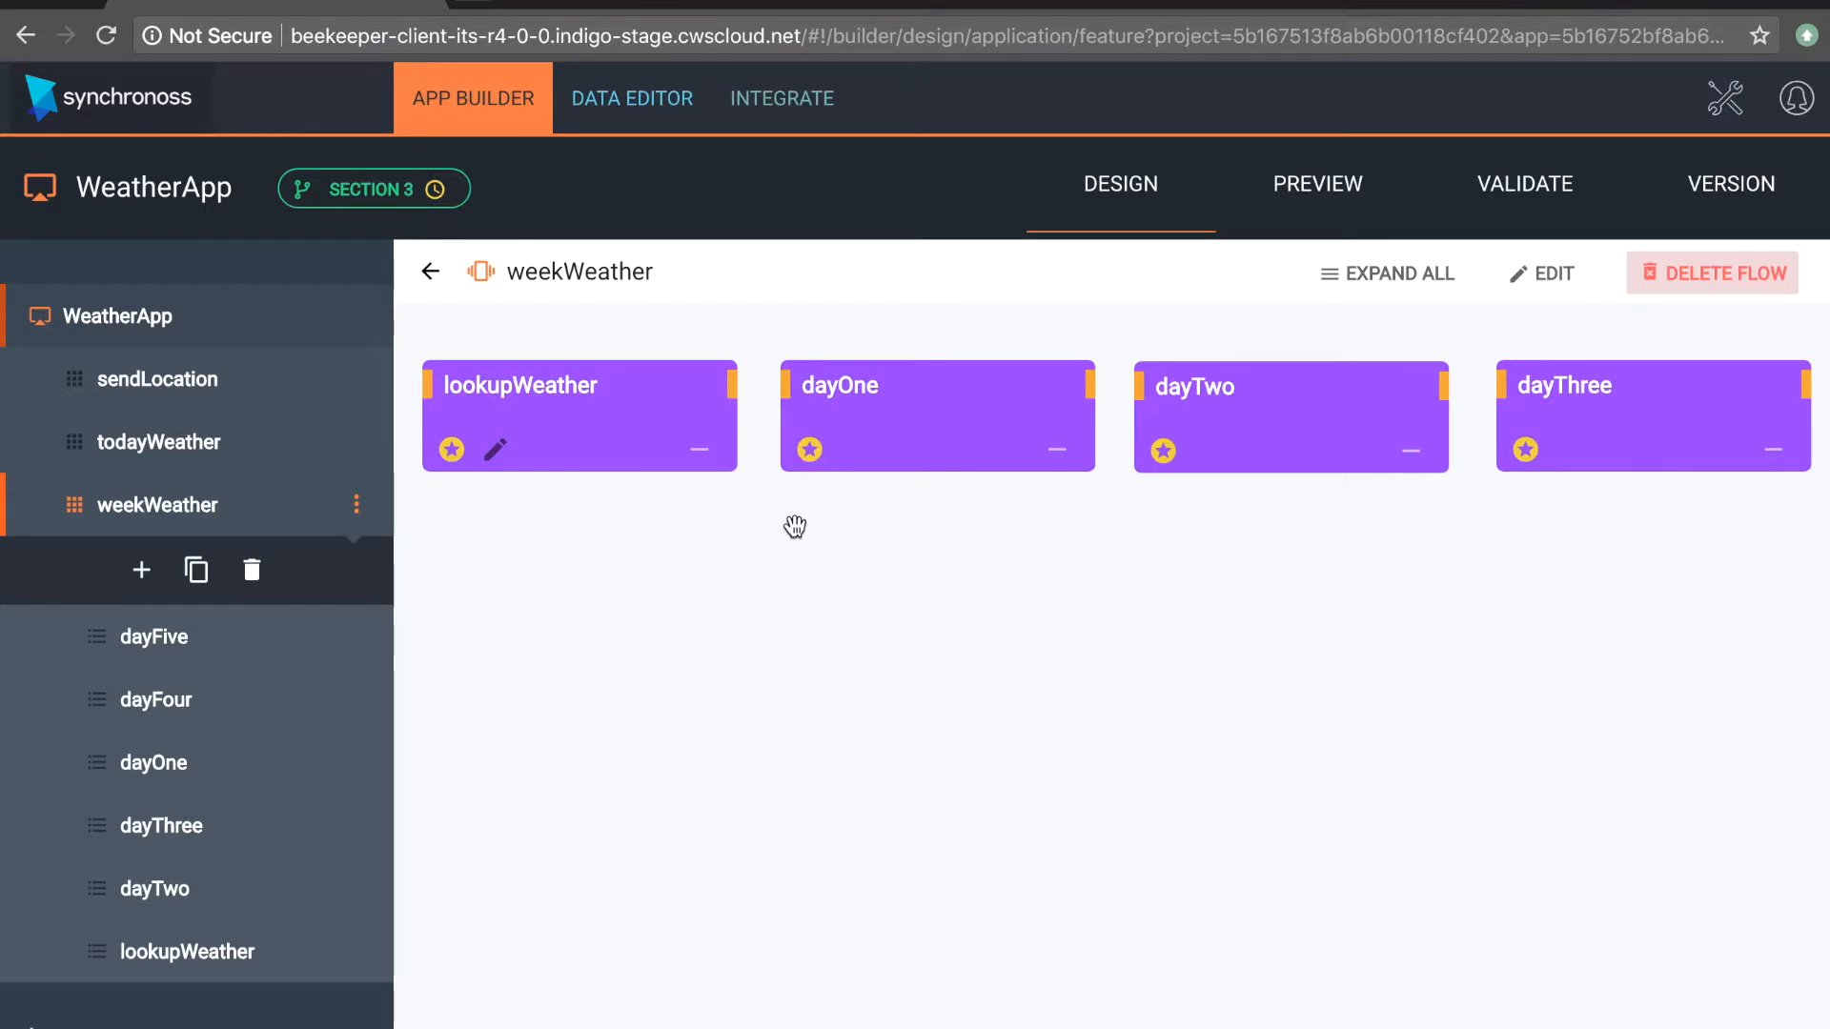
Step: Put the weekWeather flow into edit mode and connect the lookupWeather step to dayOne
{"action": "scroll", "coordinate": [794, 527], "scroll_direction": "down", "scroll_amount": 3}
{"action": "scroll", "coordinate": [794, 527], "scroll_direction": "up", "scroll_amount": 3}
{"action": "left_click", "coordinate": [1552, 276]}
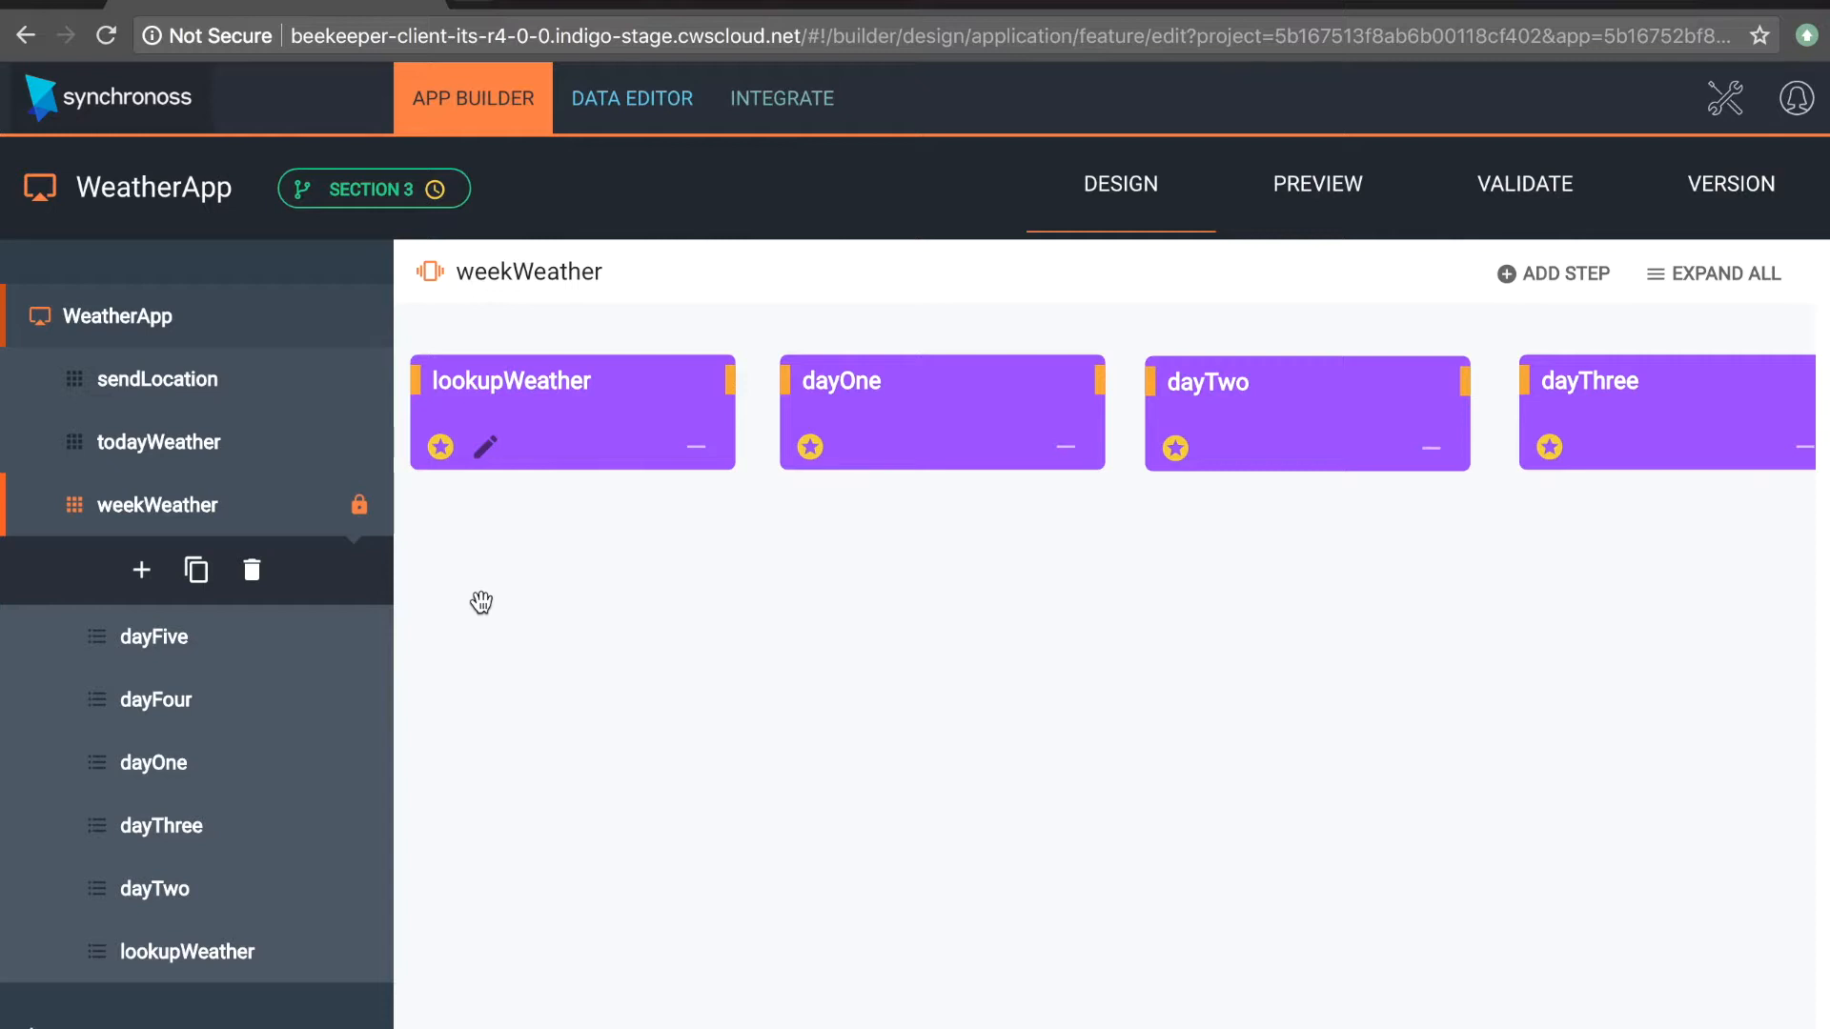
{"action": "left_click", "coordinate": [481, 602]}
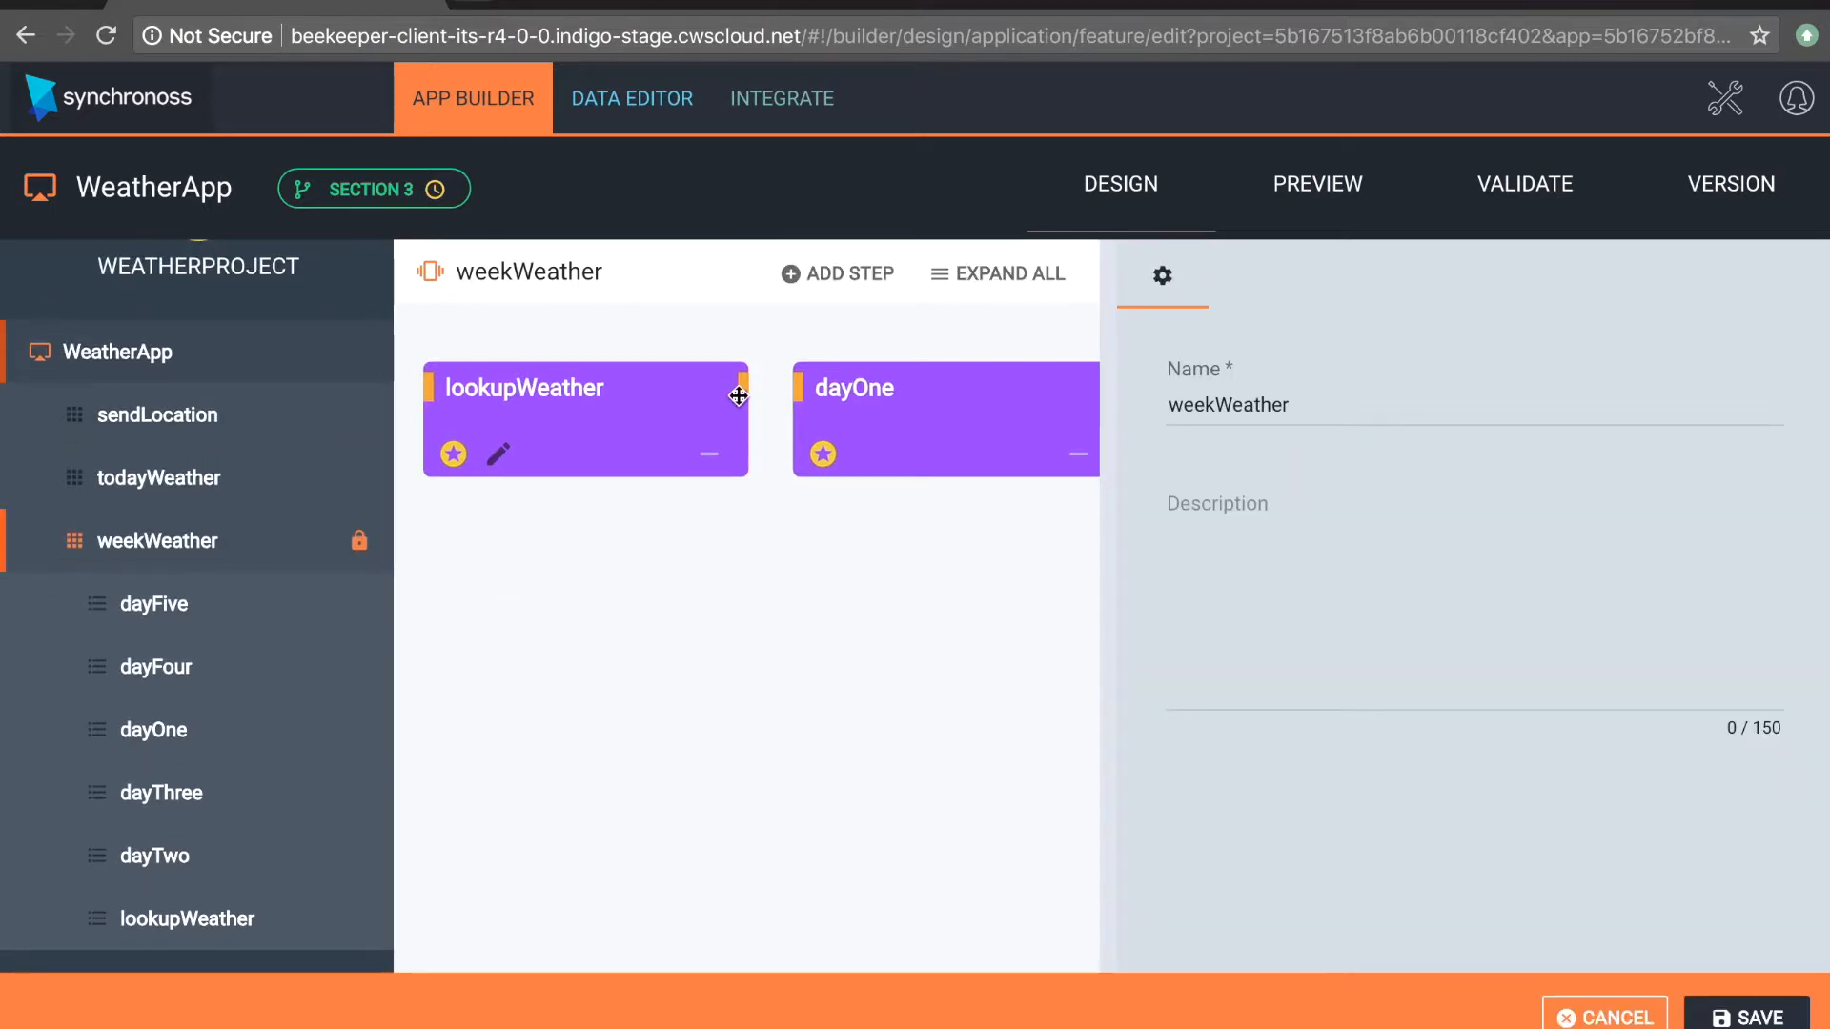
{"action": "left_click_drag", "start_coordinate": [827, 390], "coordinate": [818, 389]}
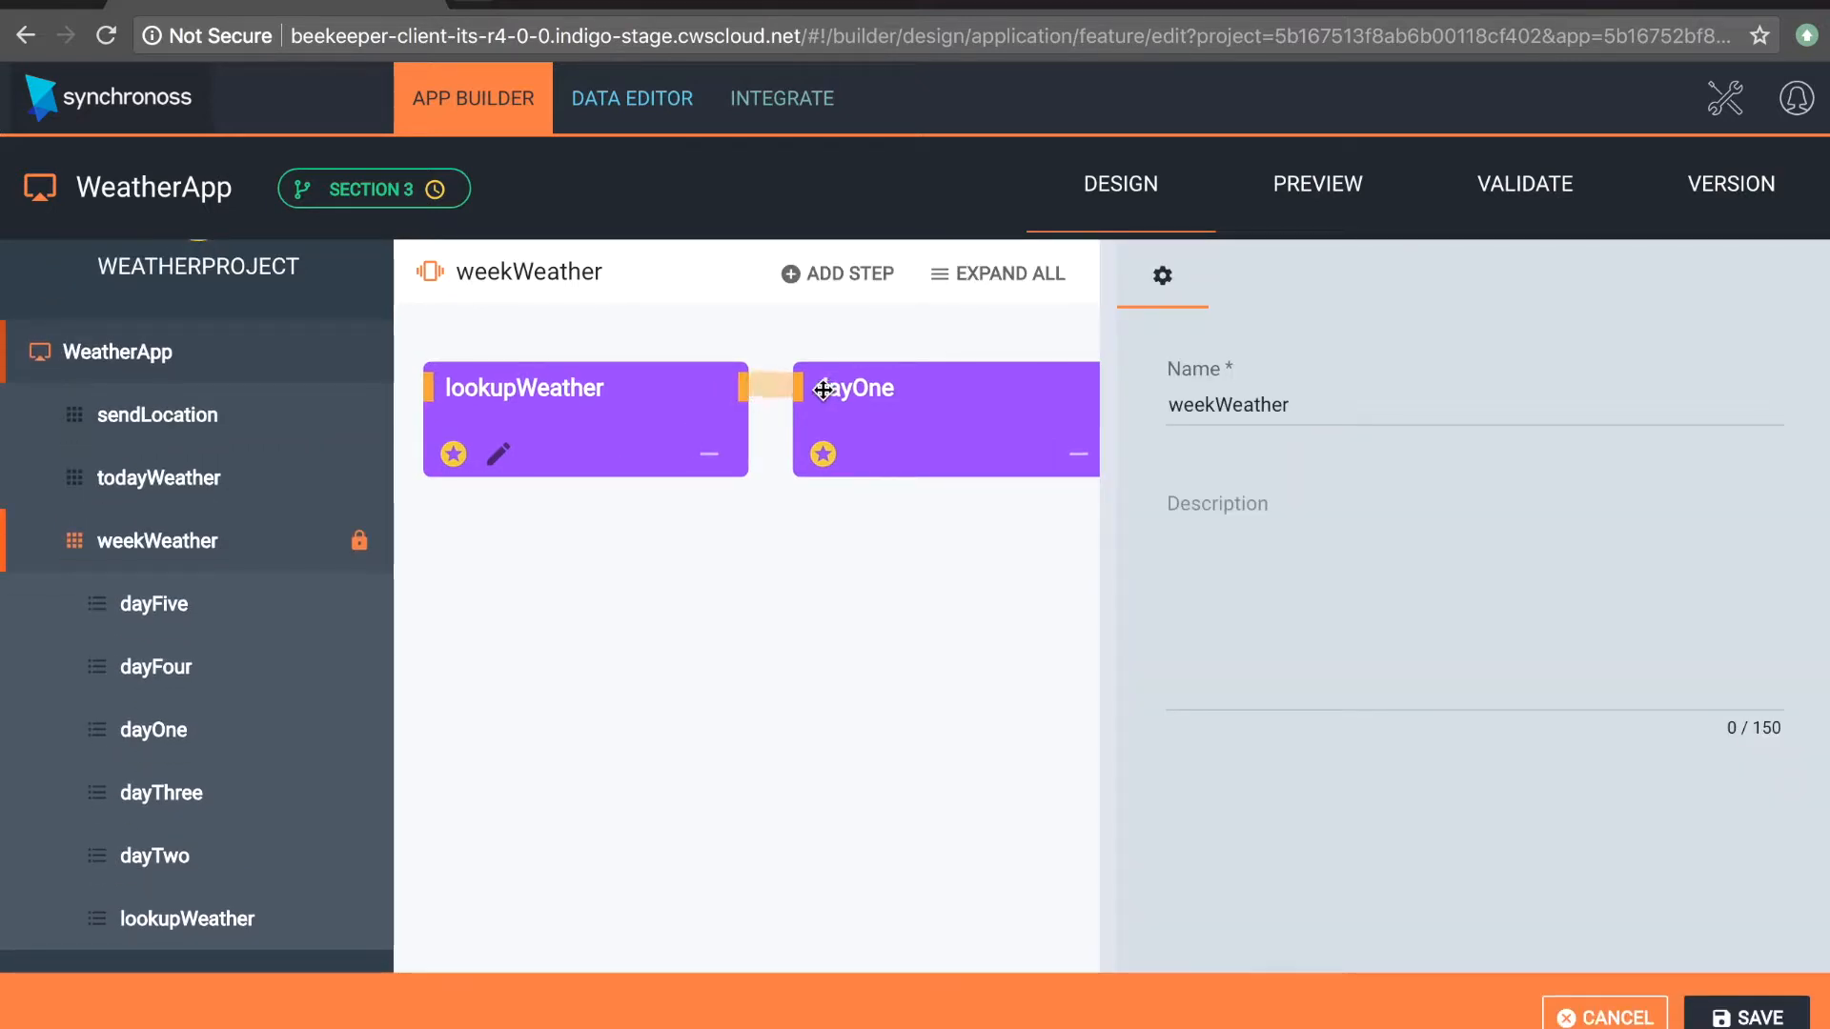
Step: Connect the dayOne step to dayTwo in the weekWeather flow
{"action": "left_click_drag", "start_coordinate": [1030, 593], "coordinate": [776, 636]}
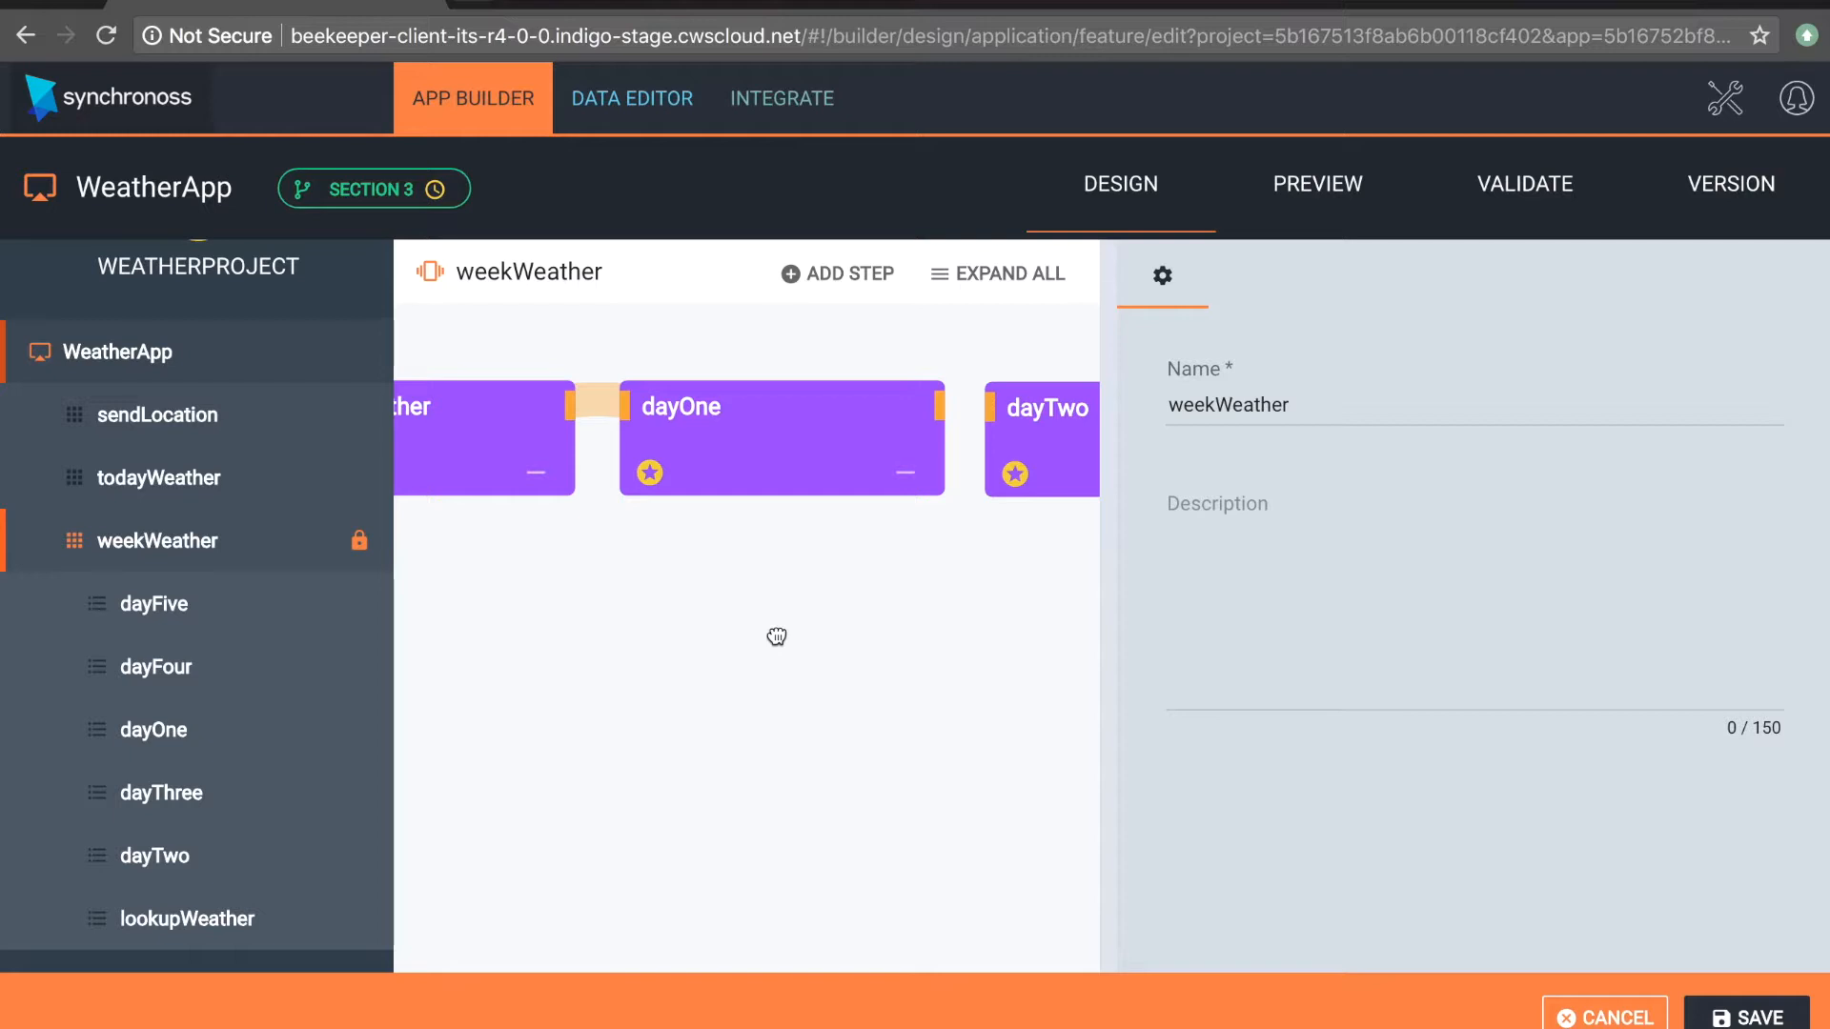
{"action": "left_click_drag", "start_coordinate": [777, 637], "coordinate": [556, 661]}
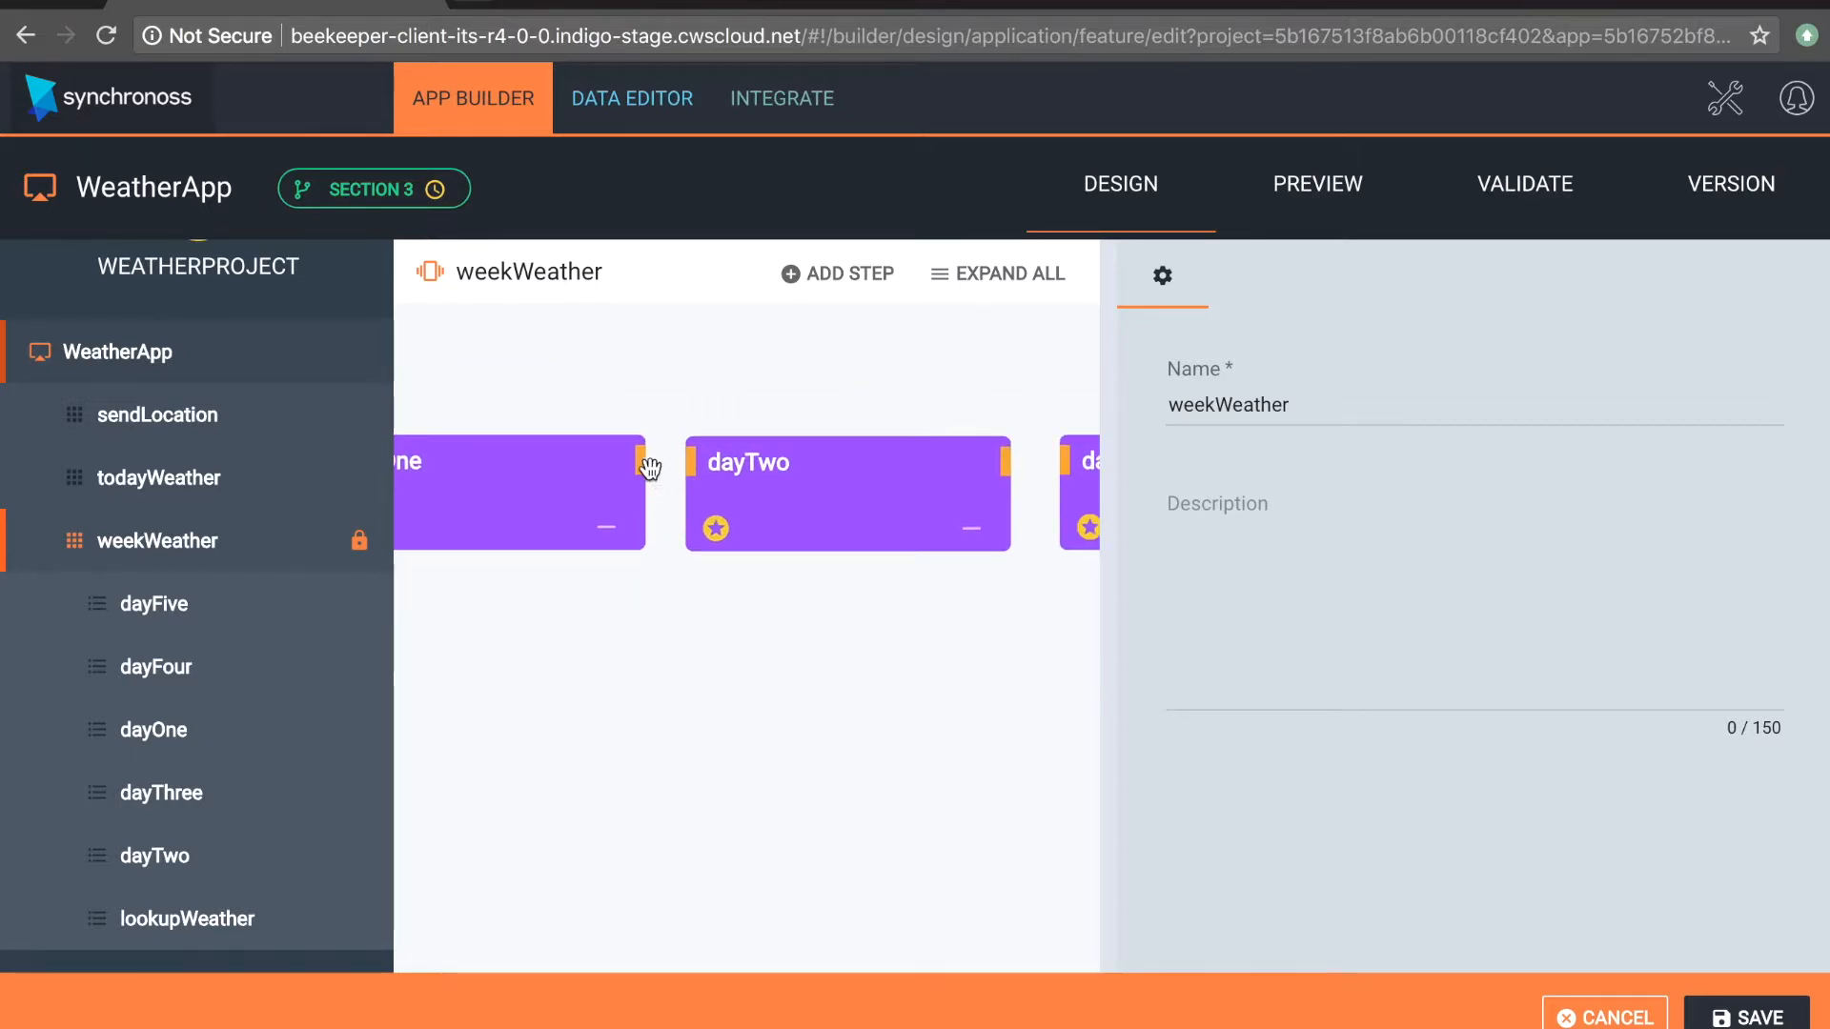
{"action": "left_click_drag", "start_coordinate": [642, 467], "coordinate": [702, 463]}
Step: Connect the dayTwo step to dayThree, and dayThree to dayFour, in the weekWeather flow
{"action": "left_click_drag", "start_coordinate": [902, 661], "coordinate": [524, 720]}
{"action": "left_click_drag", "start_coordinate": [625, 520], "coordinate": [693, 519]}
{"action": "left_click_drag", "start_coordinate": [915, 717], "coordinate": [455, 770]}
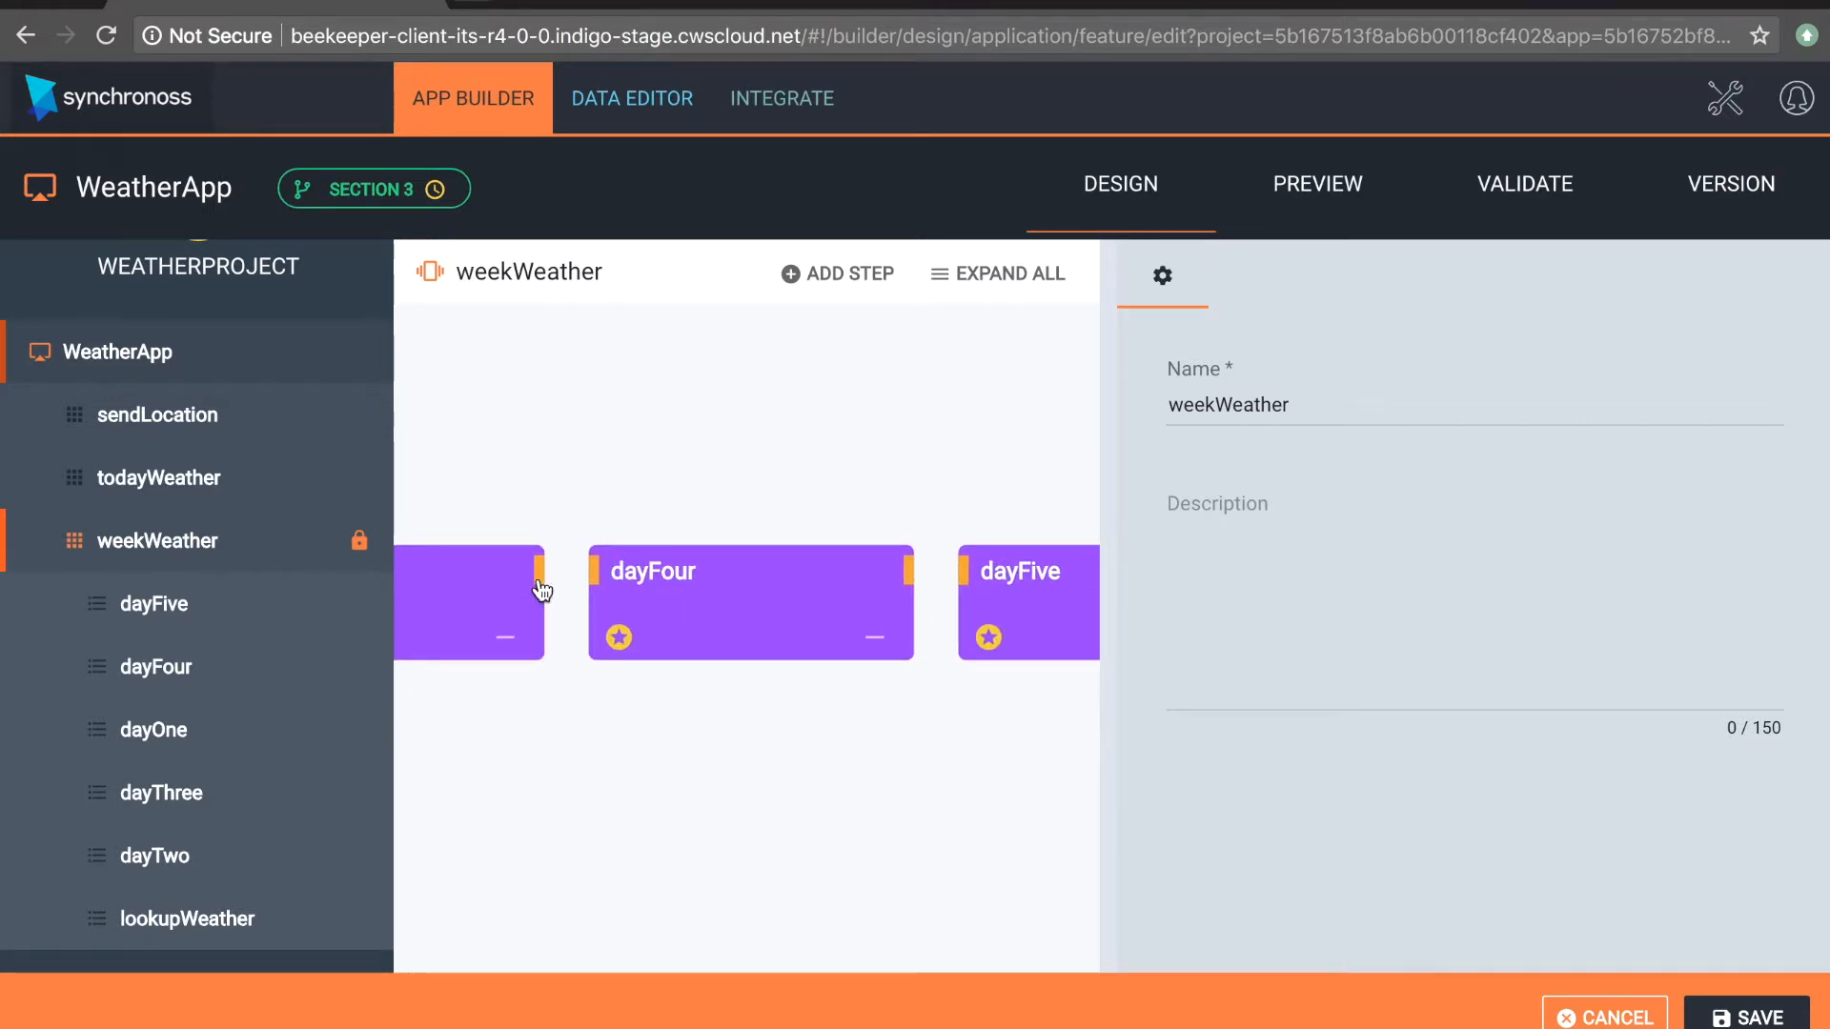
{"action": "left_click_drag", "start_coordinate": [551, 575], "coordinate": [601, 578]}
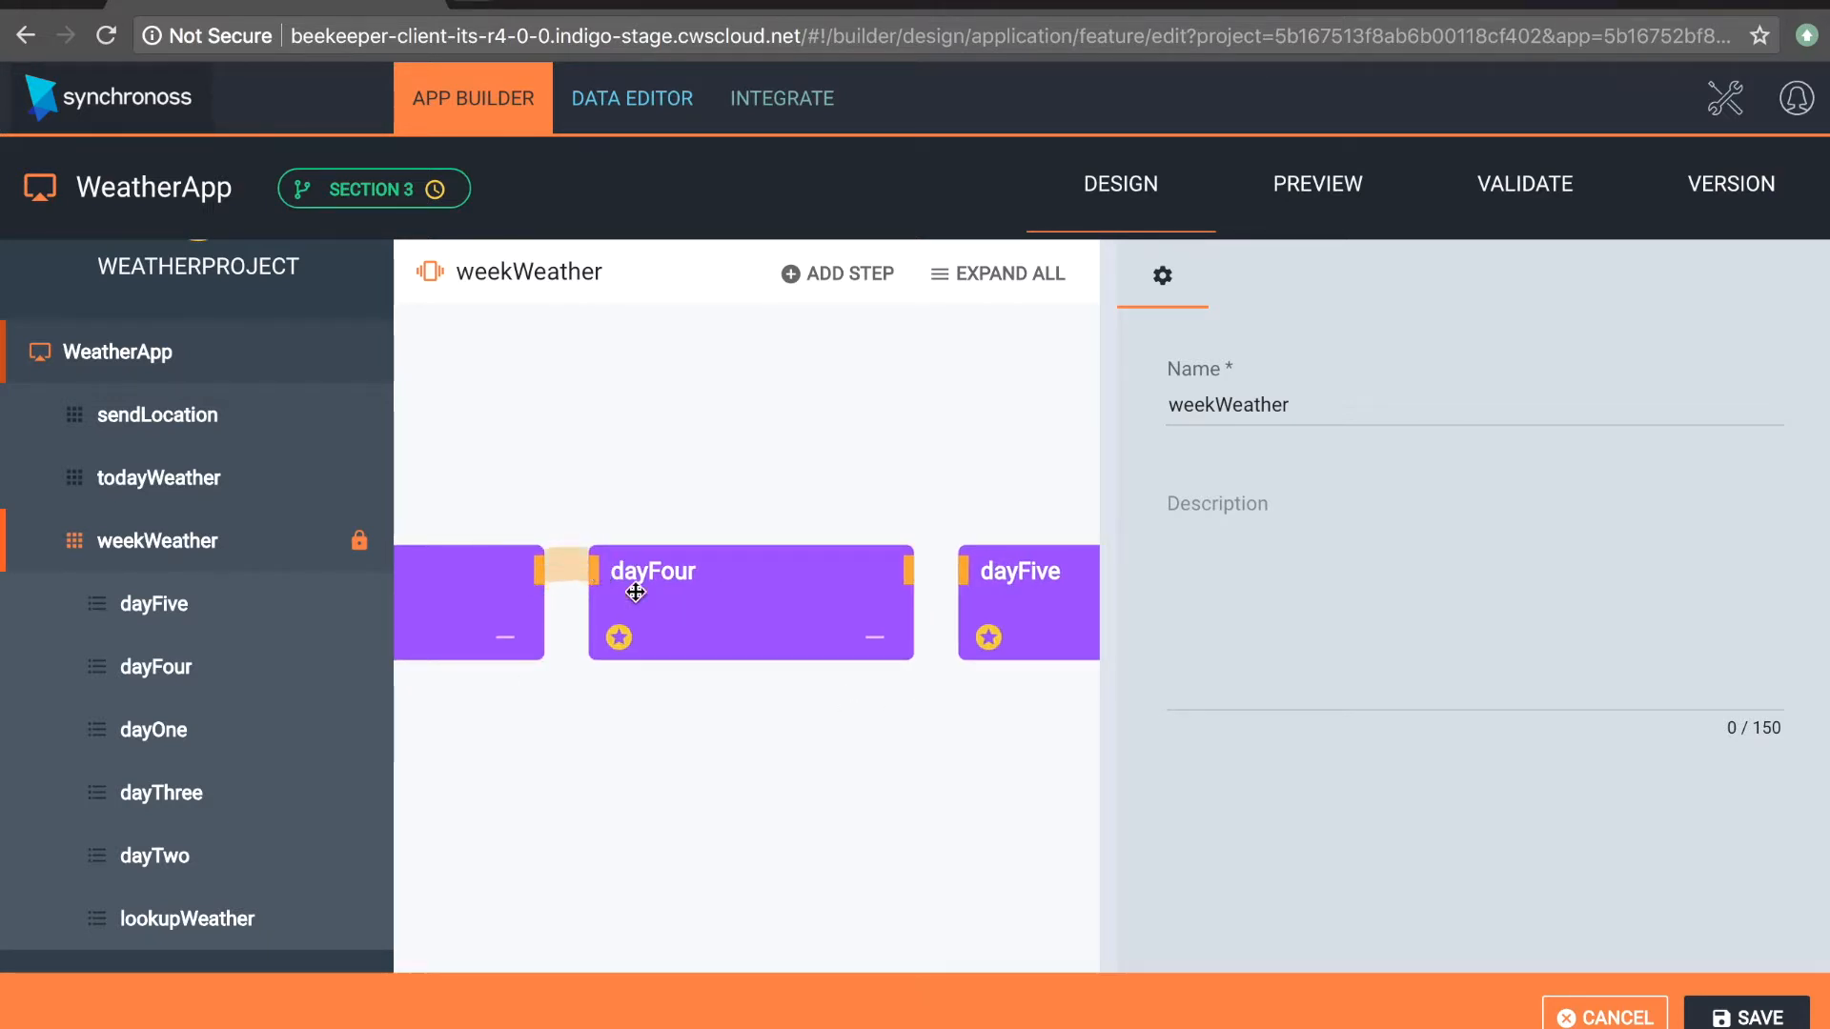
Step: Connect the dayFour step to dayFive and save the weekWeather flow
{"action": "left_click_drag", "start_coordinate": [912, 741], "coordinate": [649, 756]}
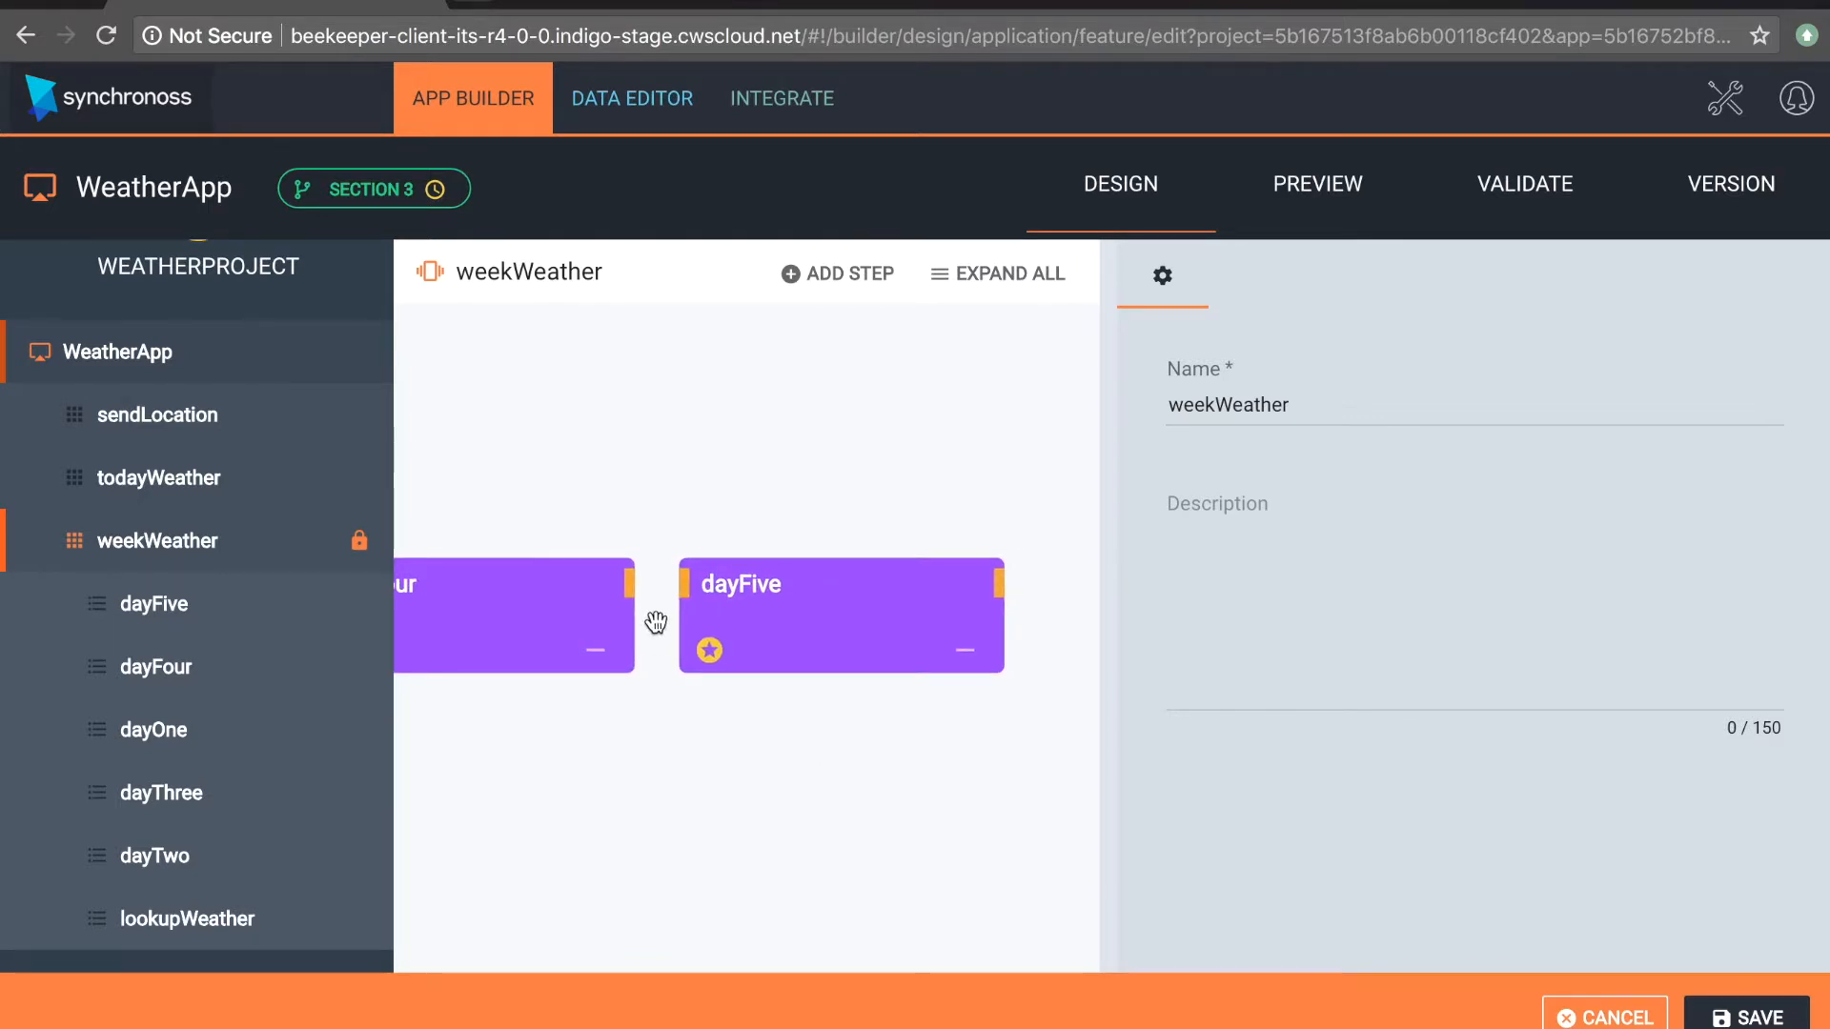
{"action": "left_click_drag", "start_coordinate": [630, 583], "coordinate": [685, 589]}
{"action": "mouse_move", "coordinate": [1795, 1022]}
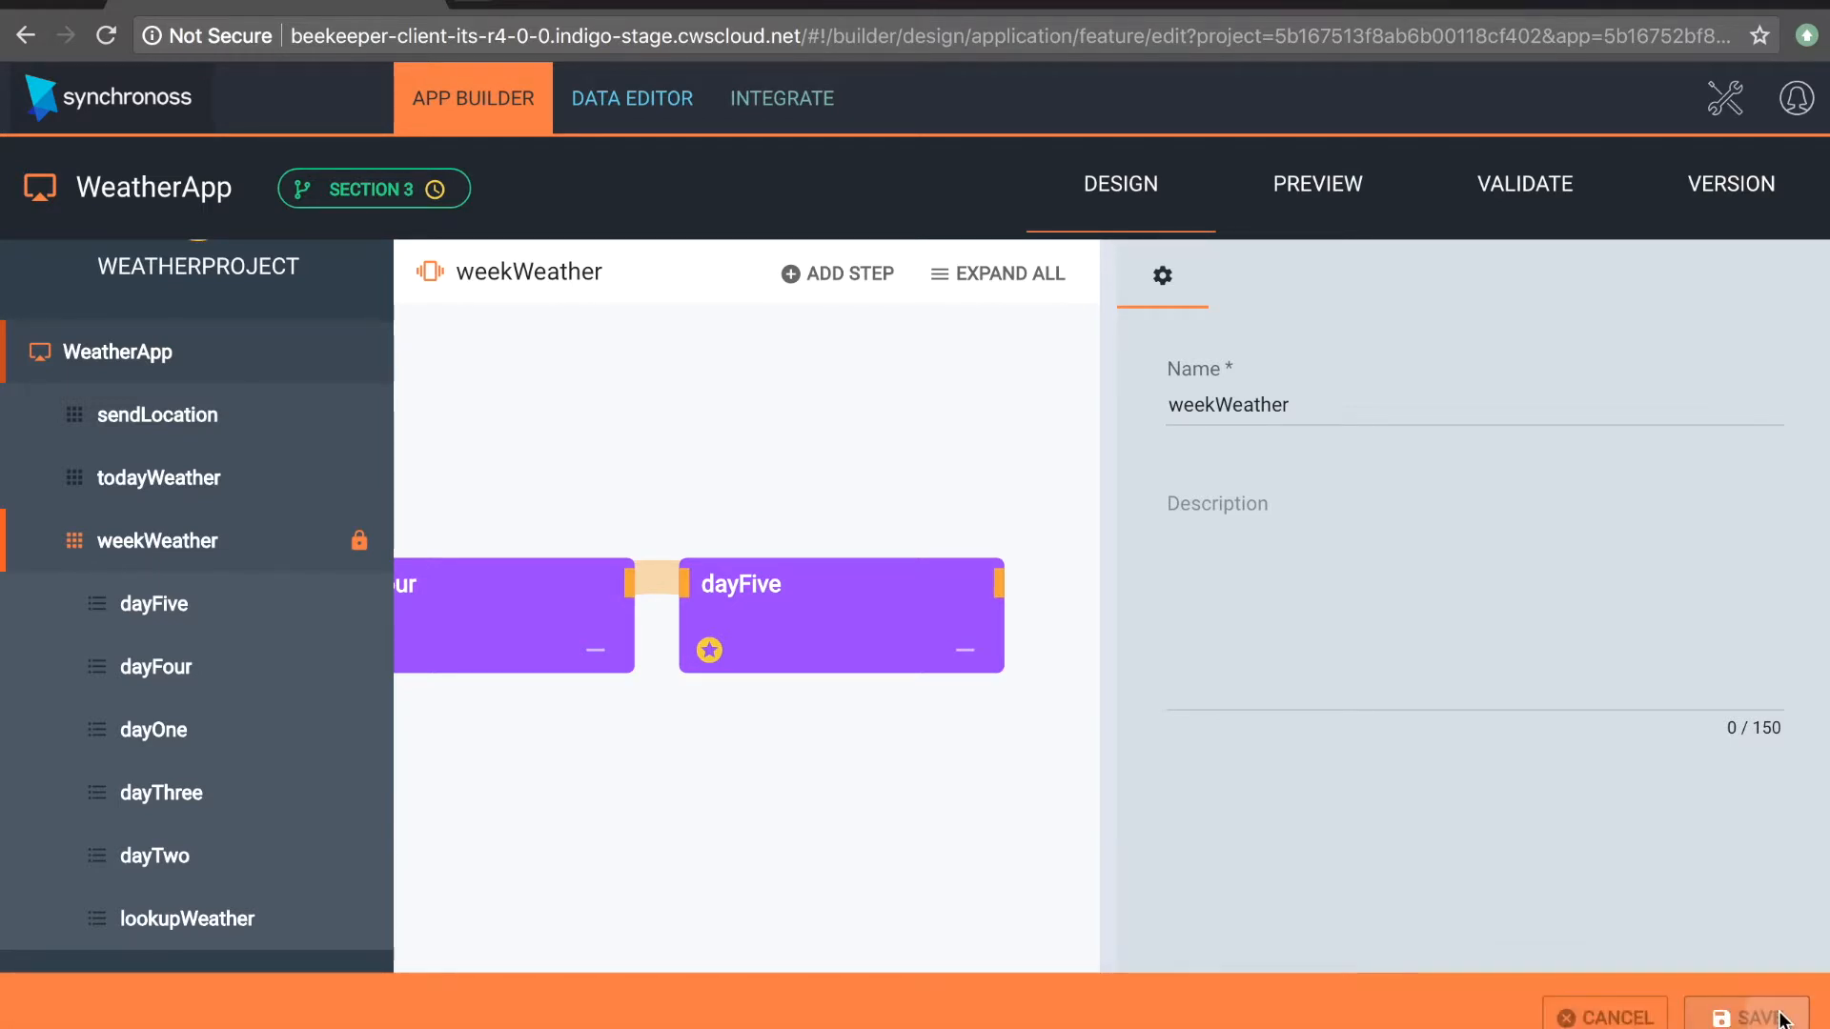
{"action": "left_click", "coordinate": [1750, 1018]}
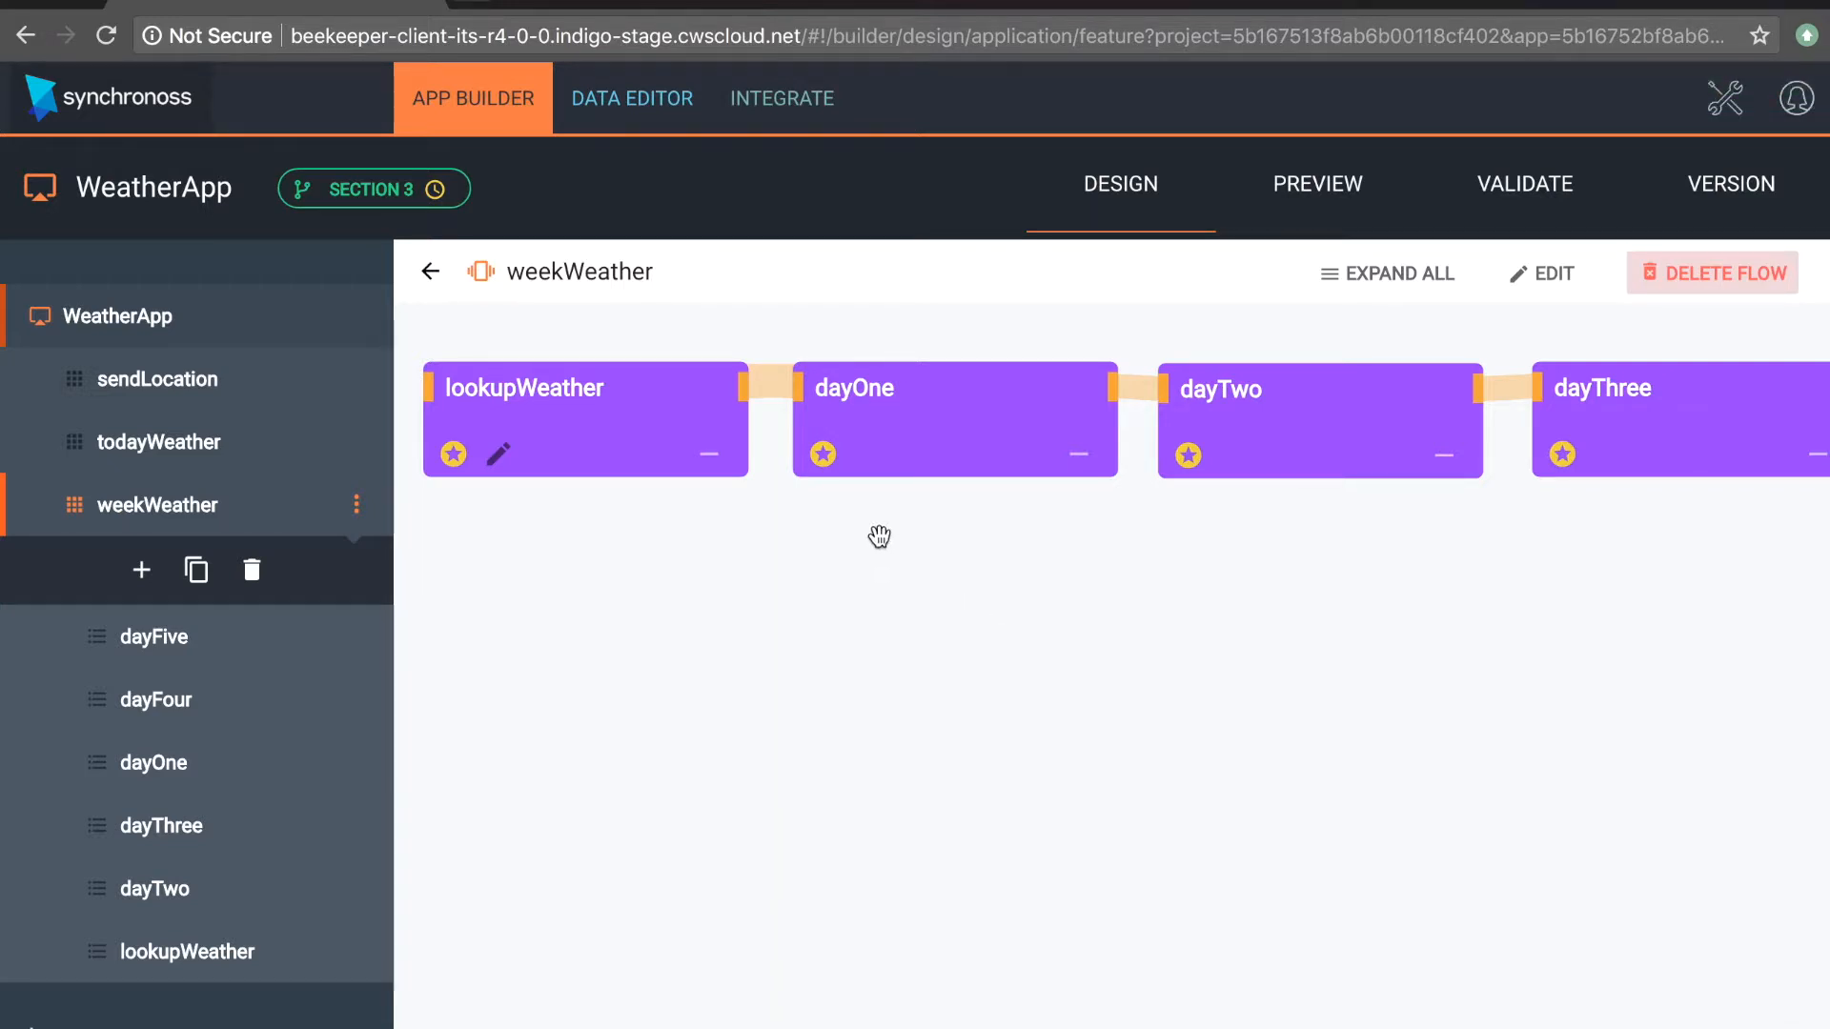
{"action": "left_click_drag", "start_coordinate": [838, 572], "coordinate": [880, 656]}
{"action": "scroll", "coordinate": [858, 722], "scroll_direction": "down", "scroll_amount": 5}
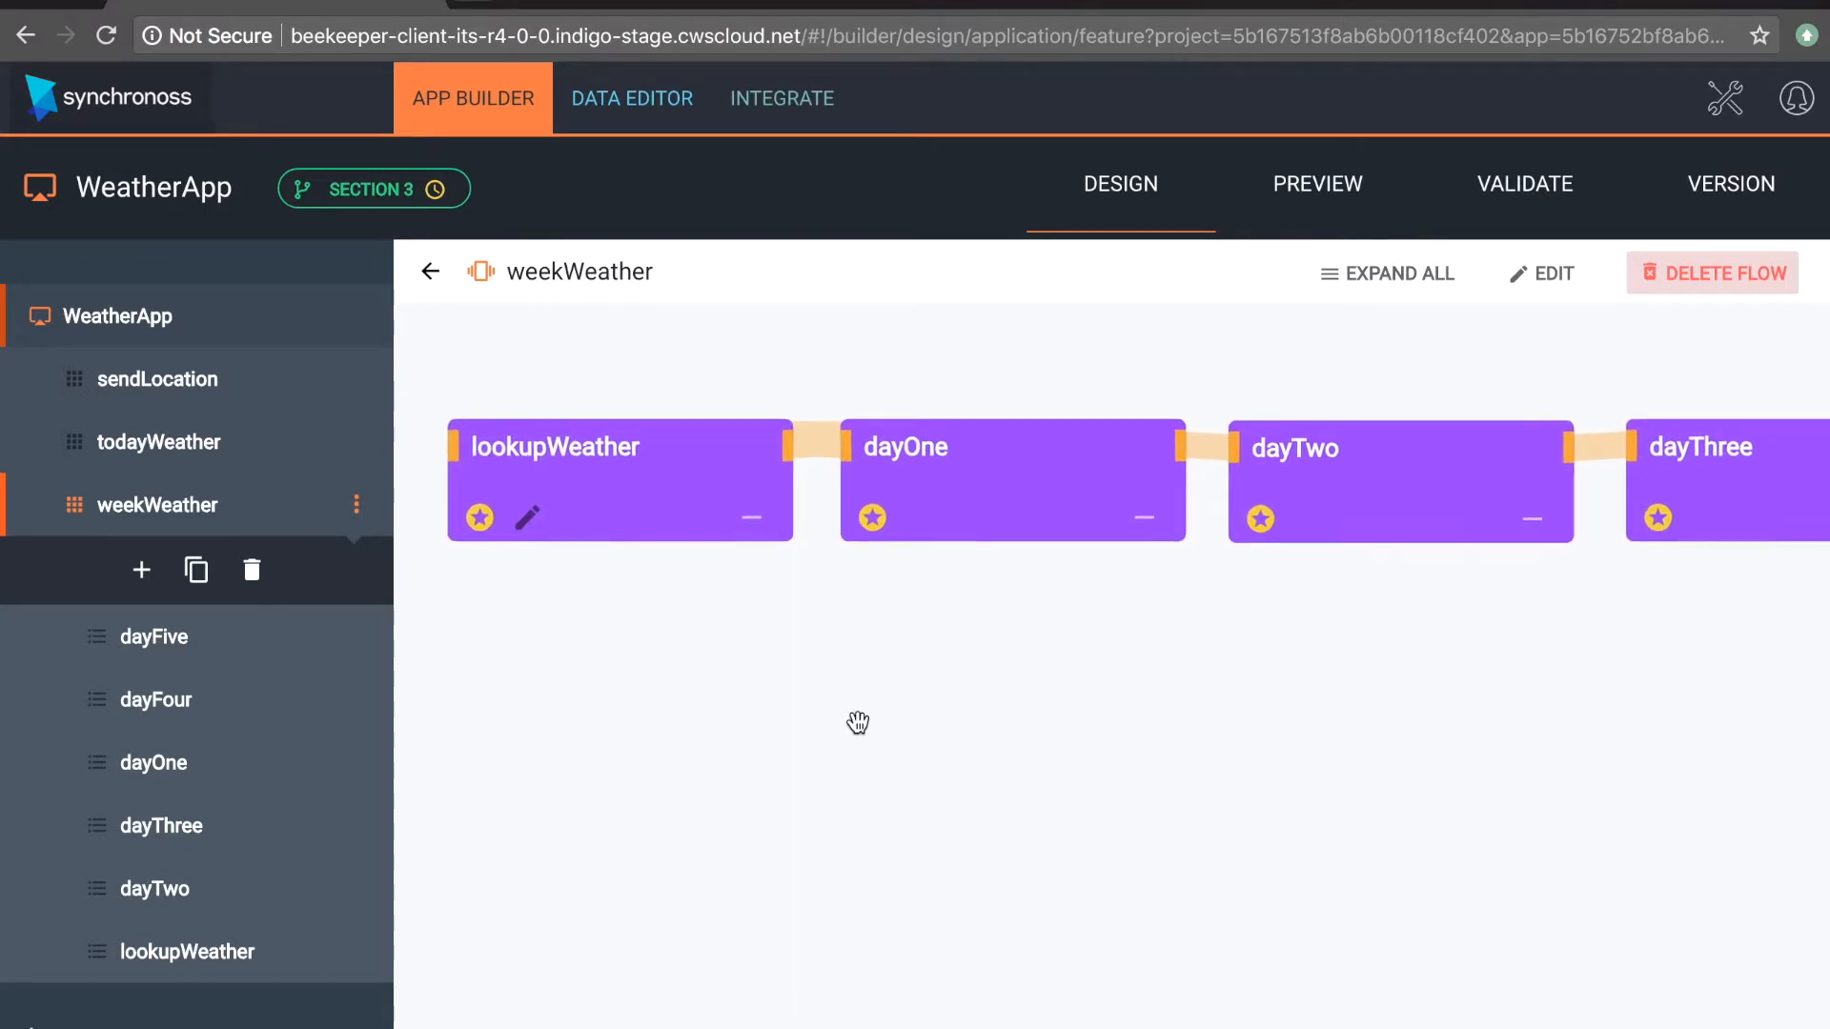
{"action": "scroll", "coordinate": [858, 722], "scroll_direction": "up", "scroll_amount": 1}
{"action": "left_click_drag", "start_coordinate": [959, 734], "coordinate": [755, 736]}
{"action": "left_click_drag", "start_coordinate": [875, 750], "coordinate": [842, 651]}
Step: Preview the weekWeather flow and submit Nottingham as myLocation in the lookupWeather step
{"action": "left_click", "coordinate": [1316, 202]}
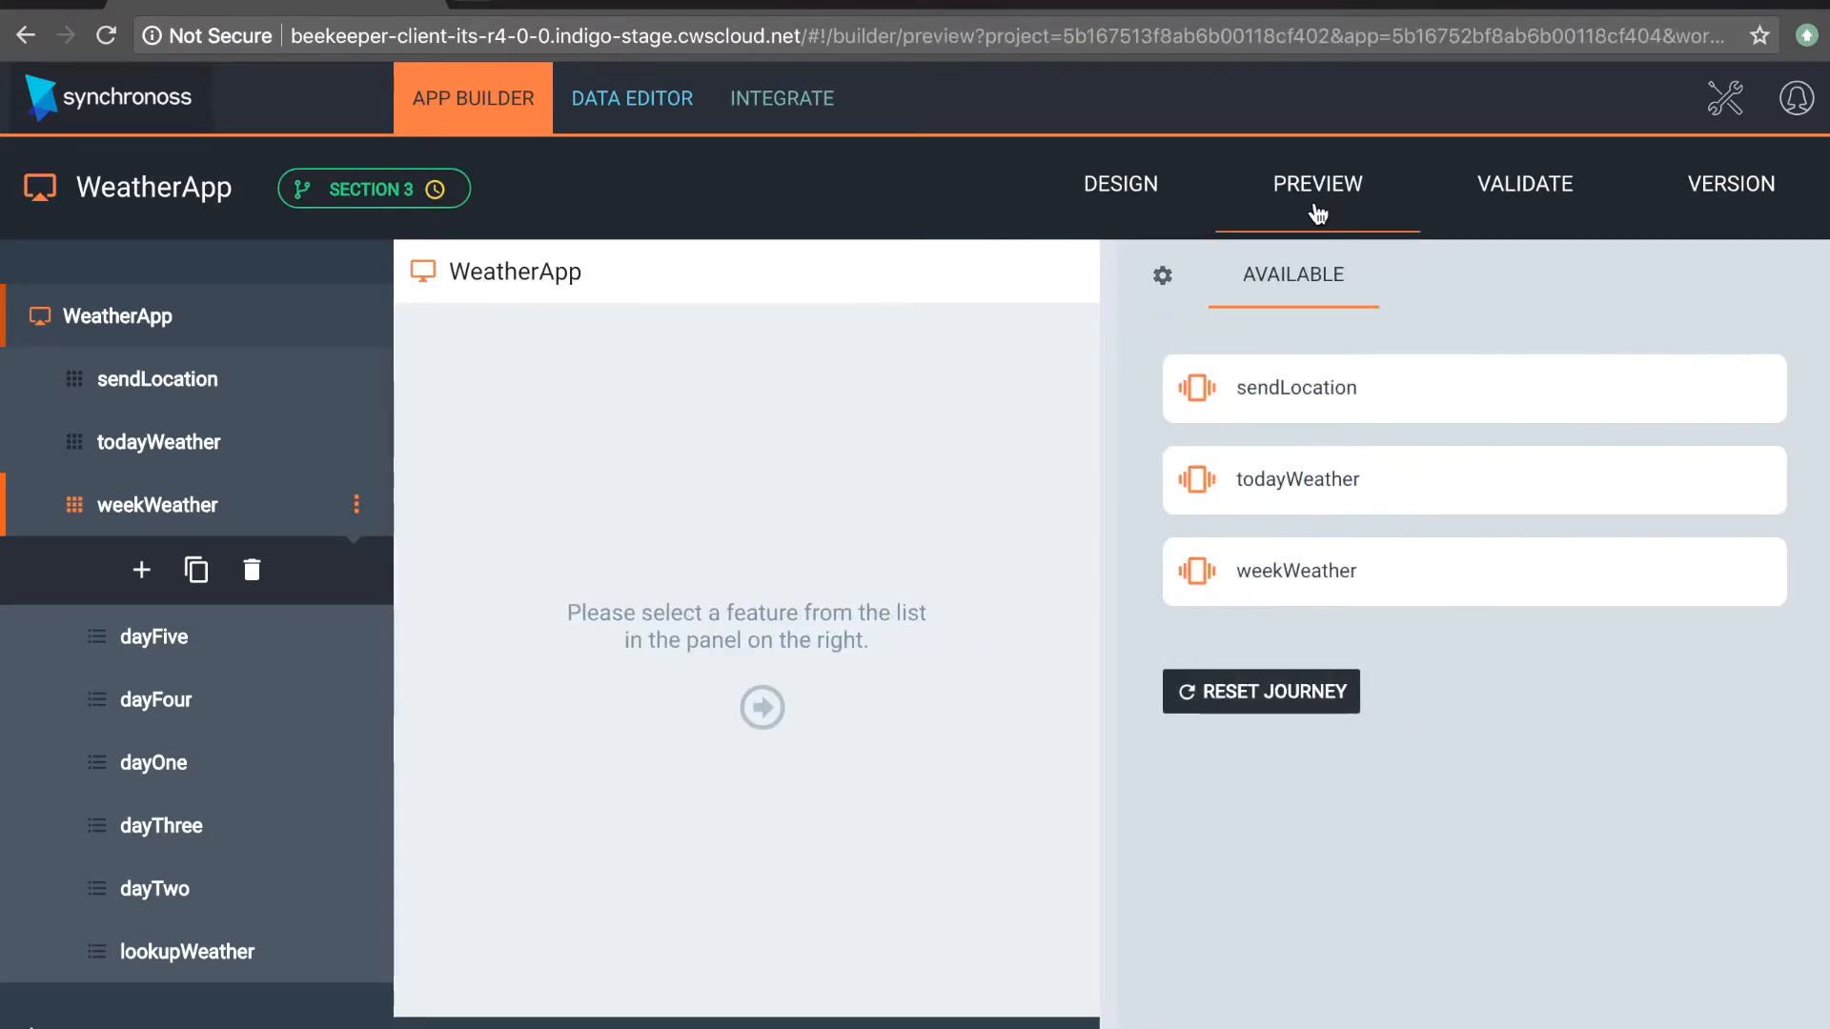
{"action": "left_click", "coordinate": [1286, 592]}
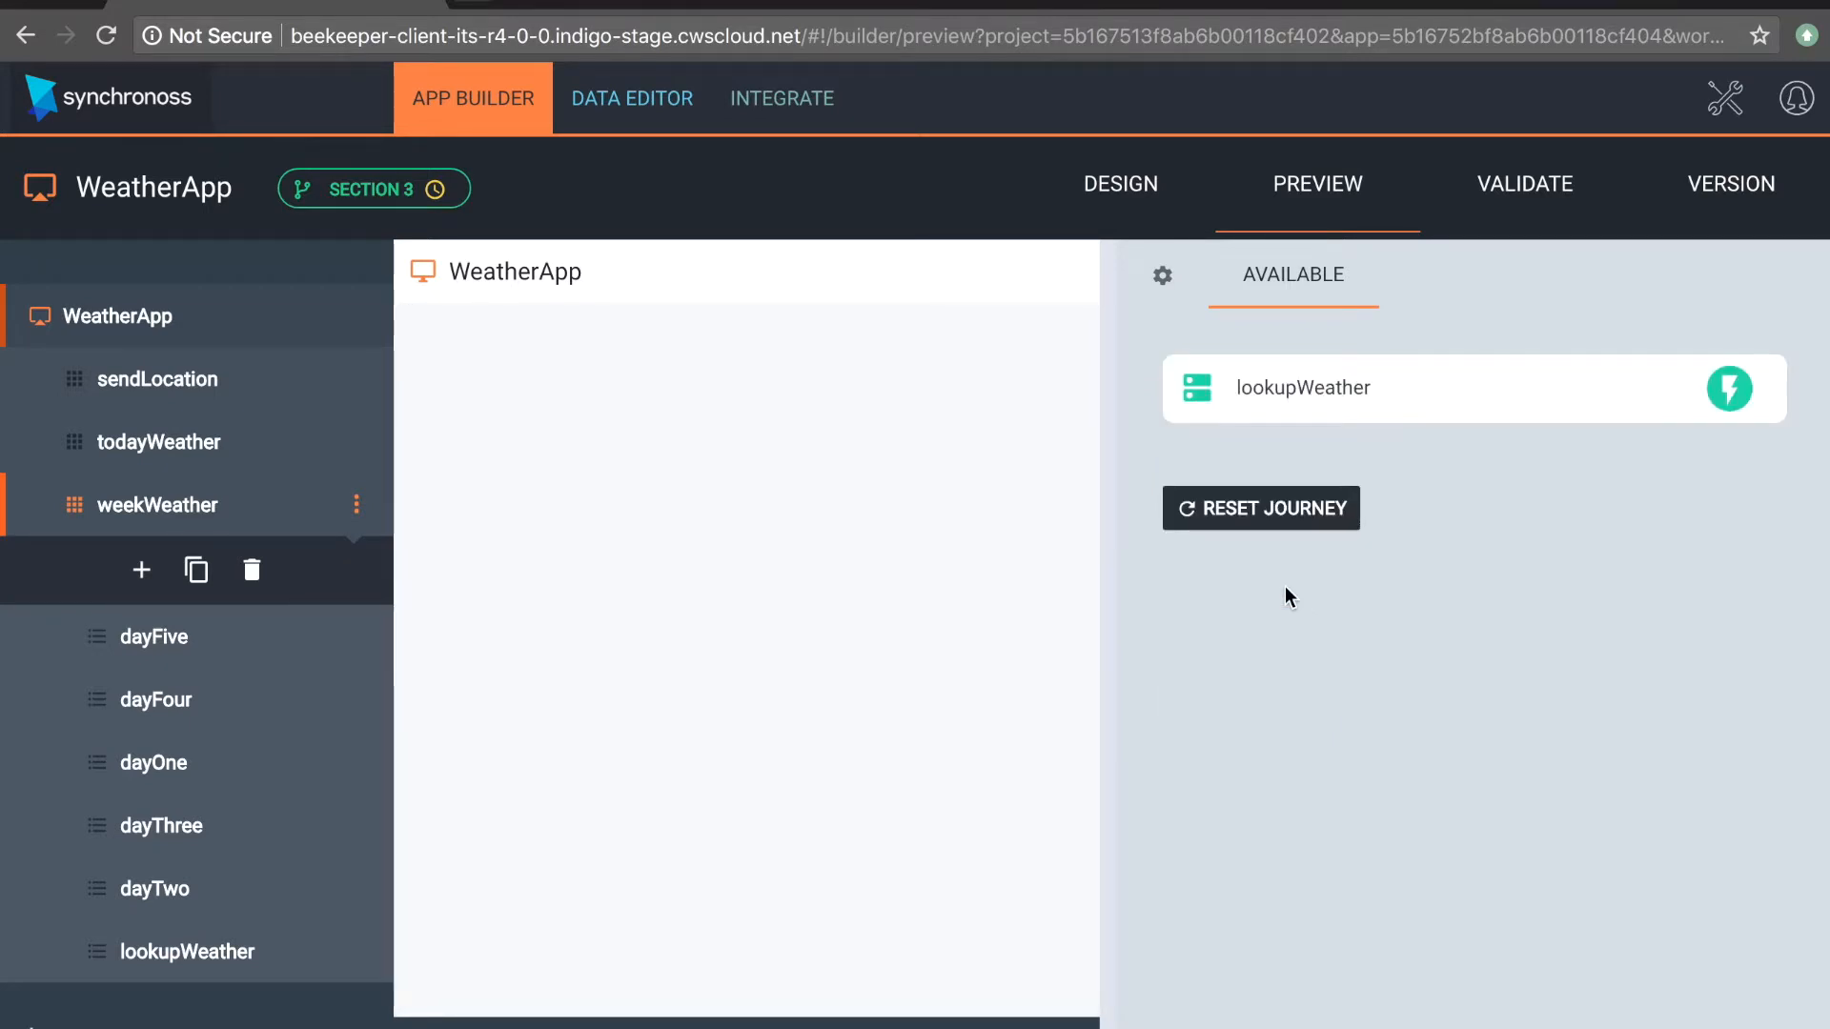
{"action": "left_click", "coordinate": [1351, 391]}
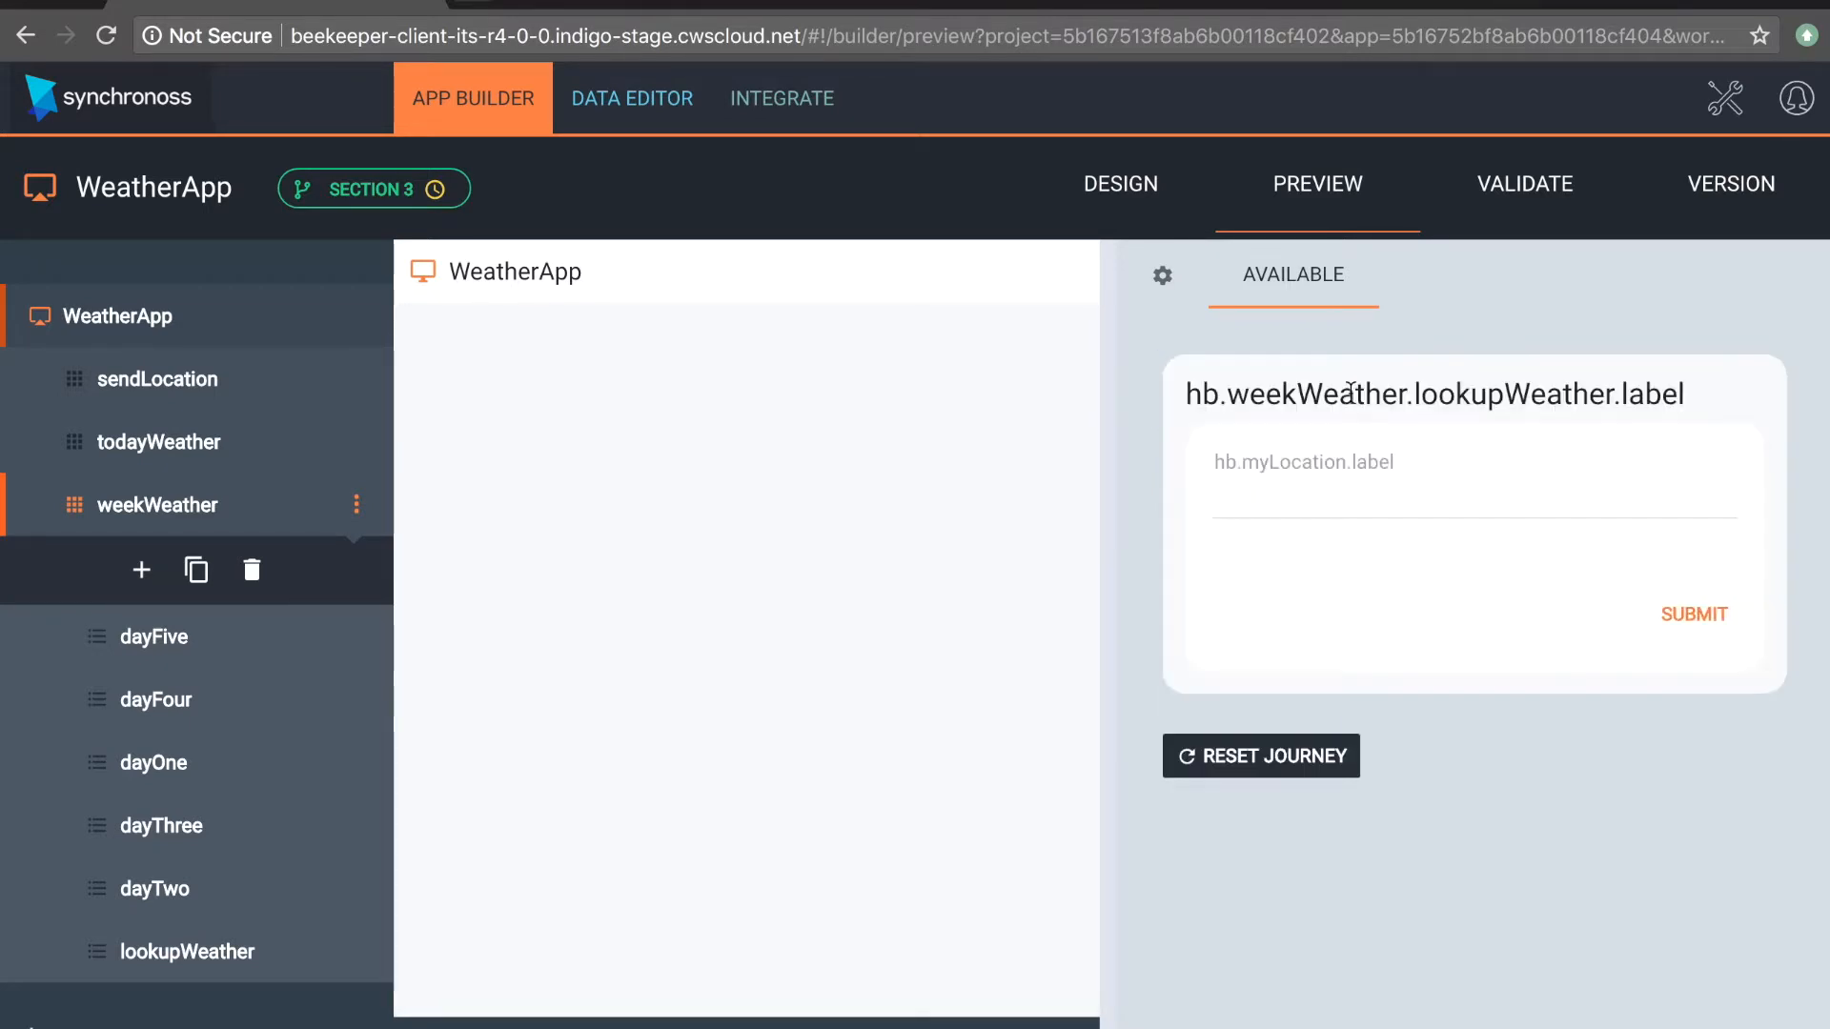
{"action": "left_click", "coordinate": [1335, 501]}
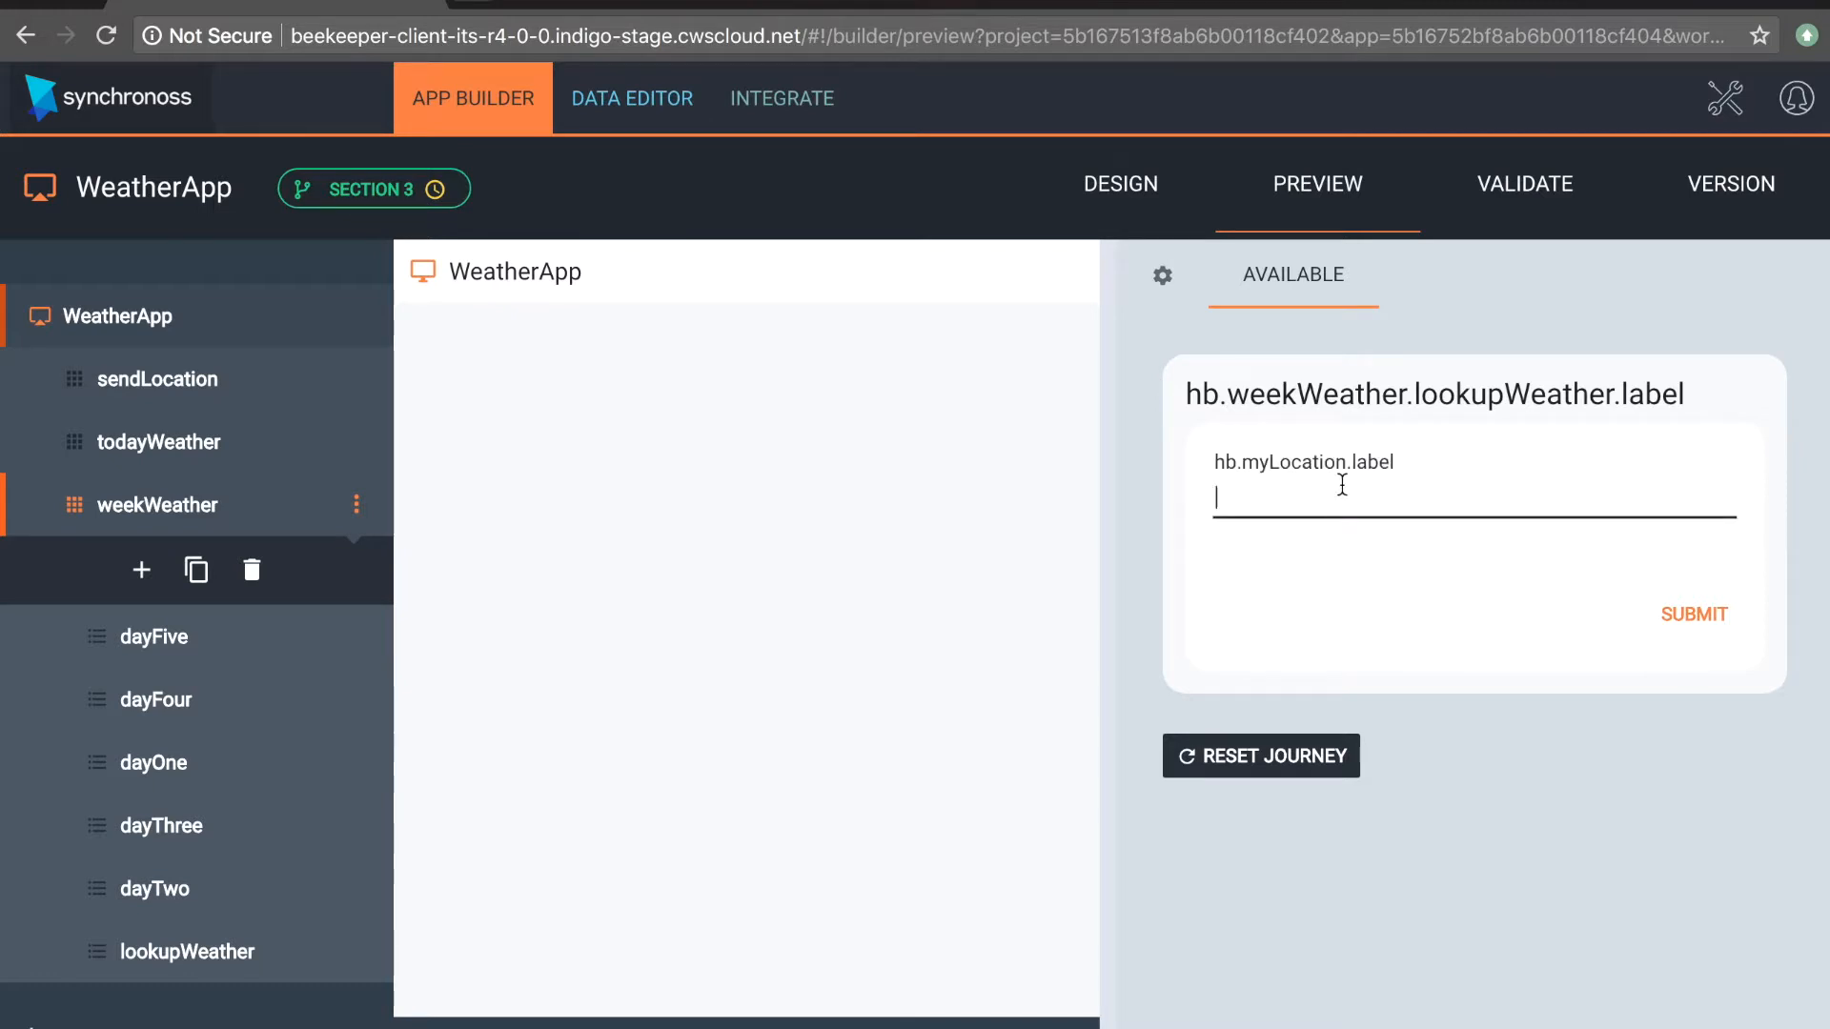
{"action": "type", "text": "Nottingham"}
{"action": "left_click", "coordinate": [1704, 622]}
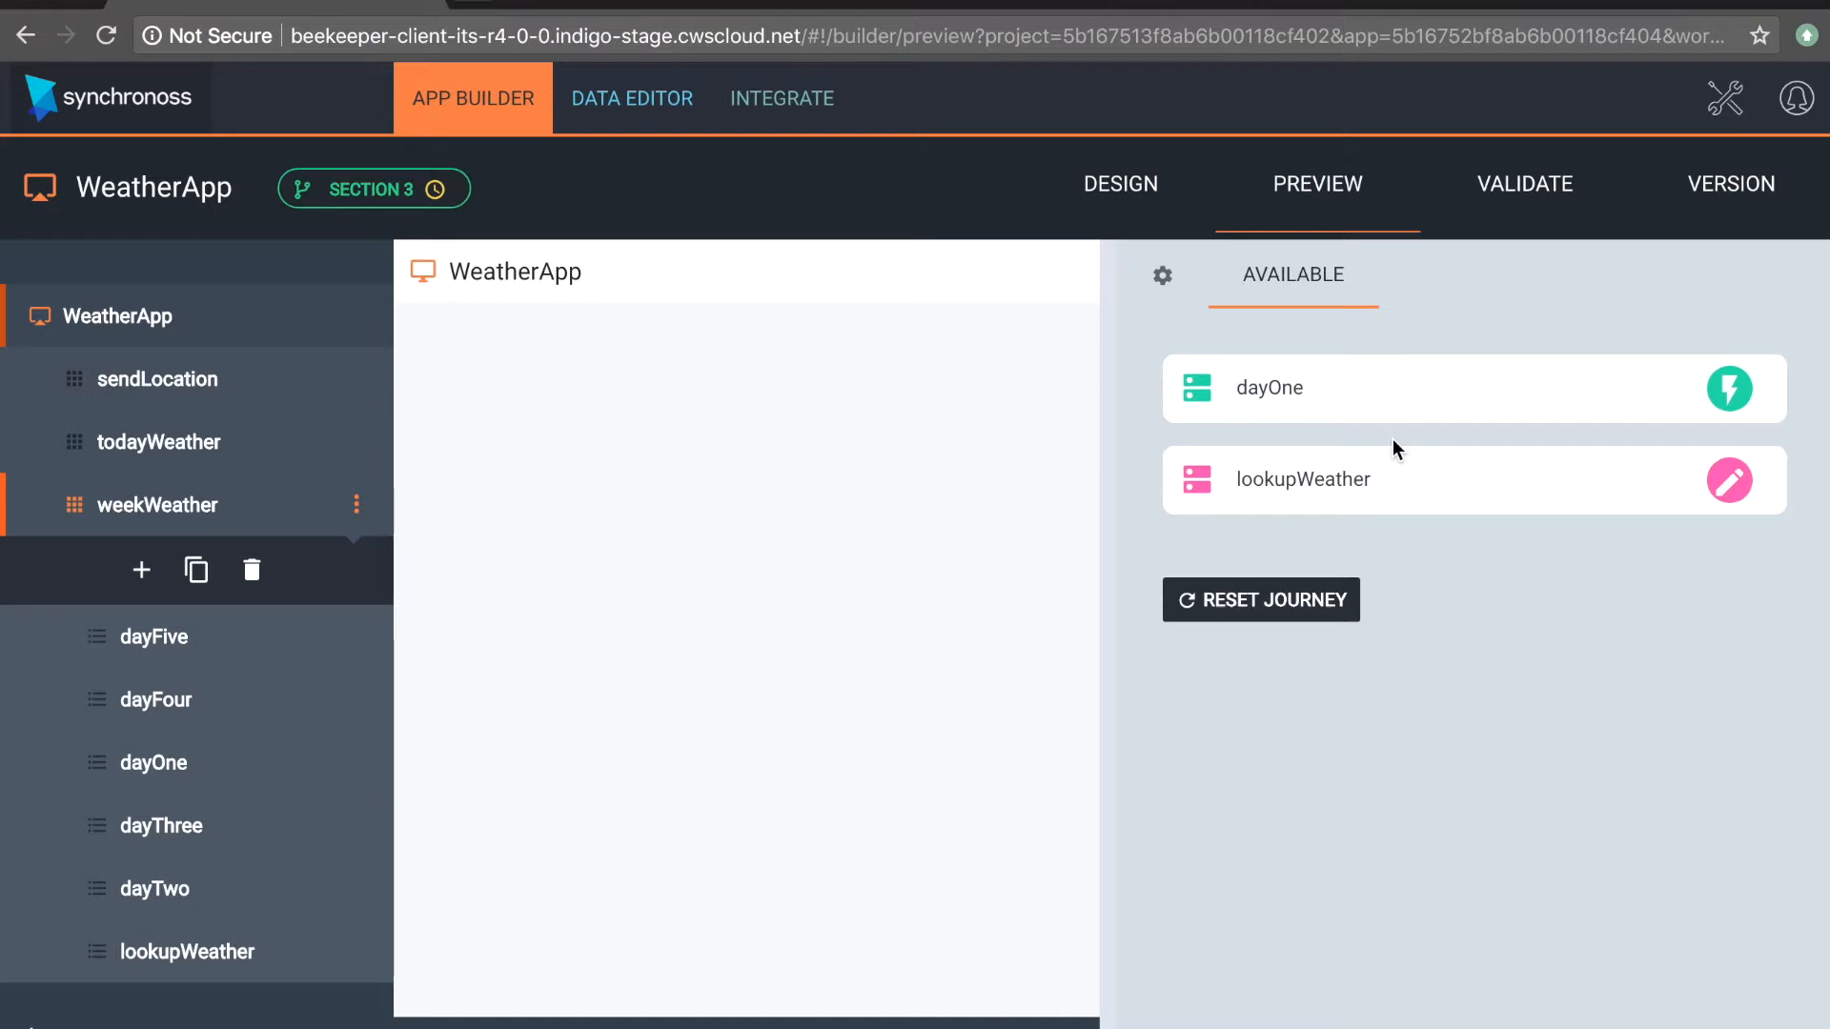
Step: Reopen the weekWeather flow design, and run its preview again with Nottingham submitted in lookupWeather
{"action": "left_click", "coordinate": [208, 515]}
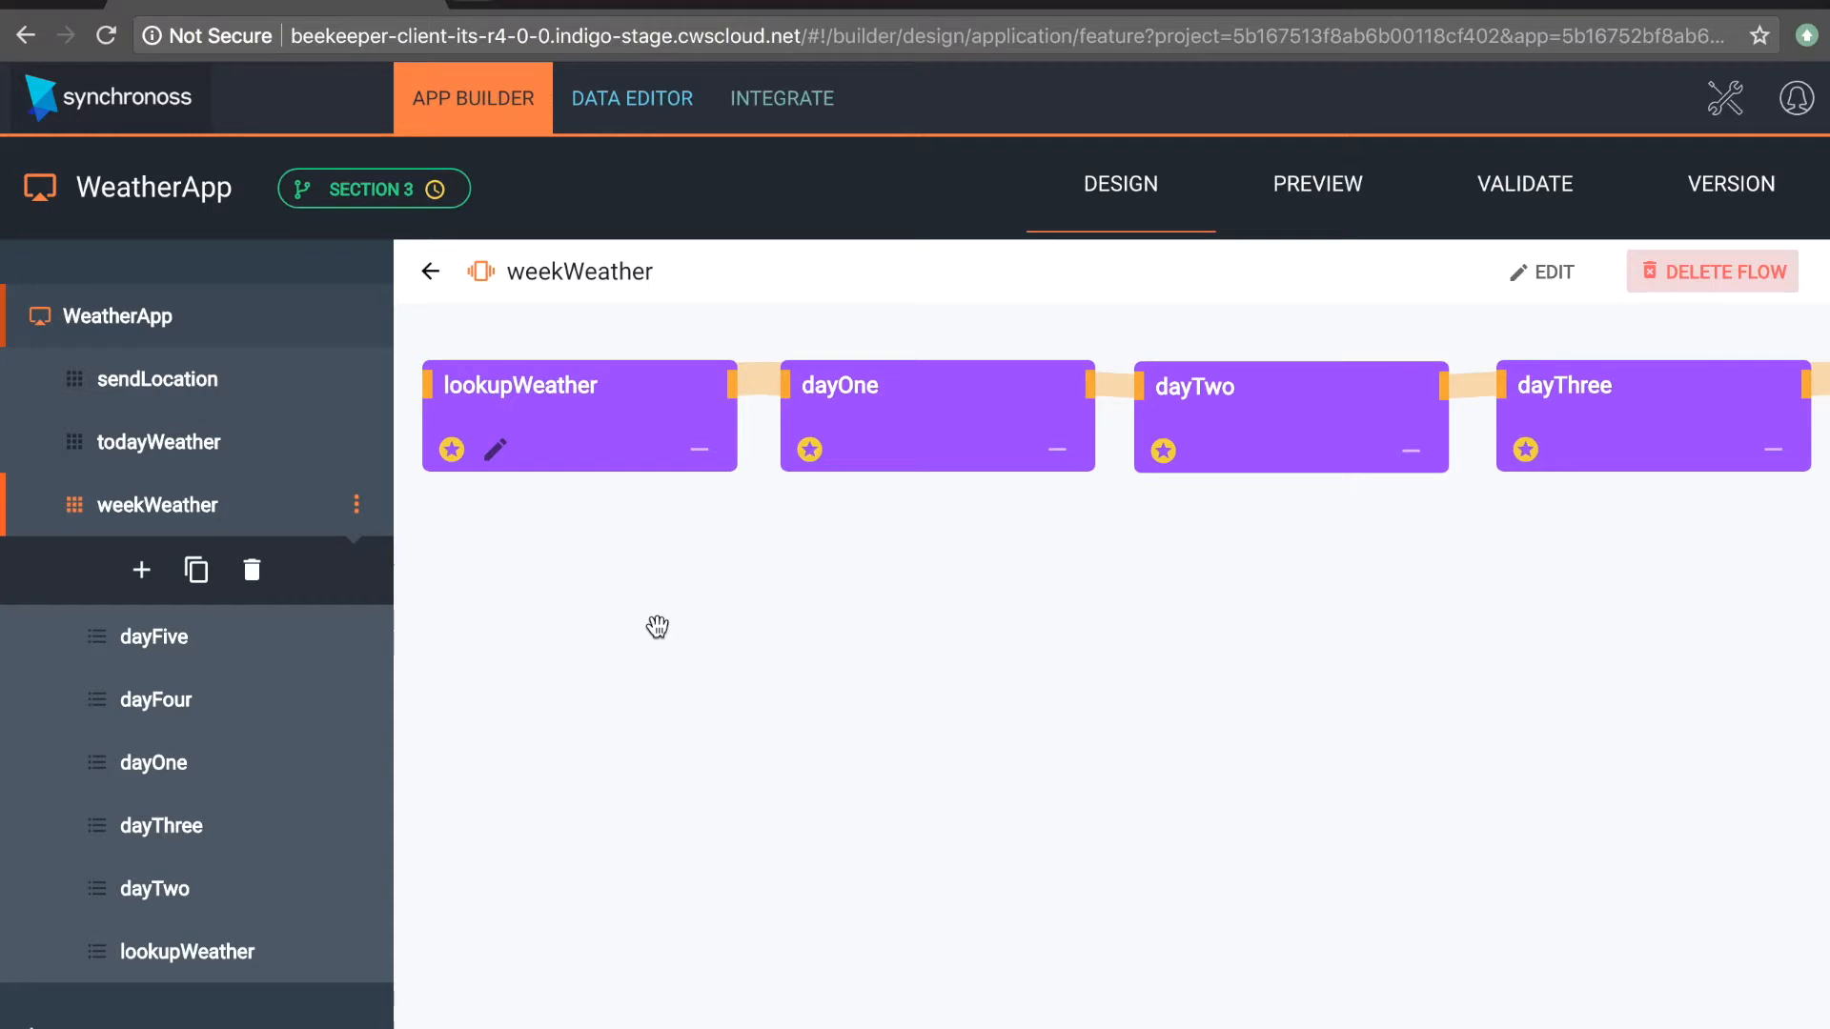
{"action": "left_click", "coordinate": [1318, 184]}
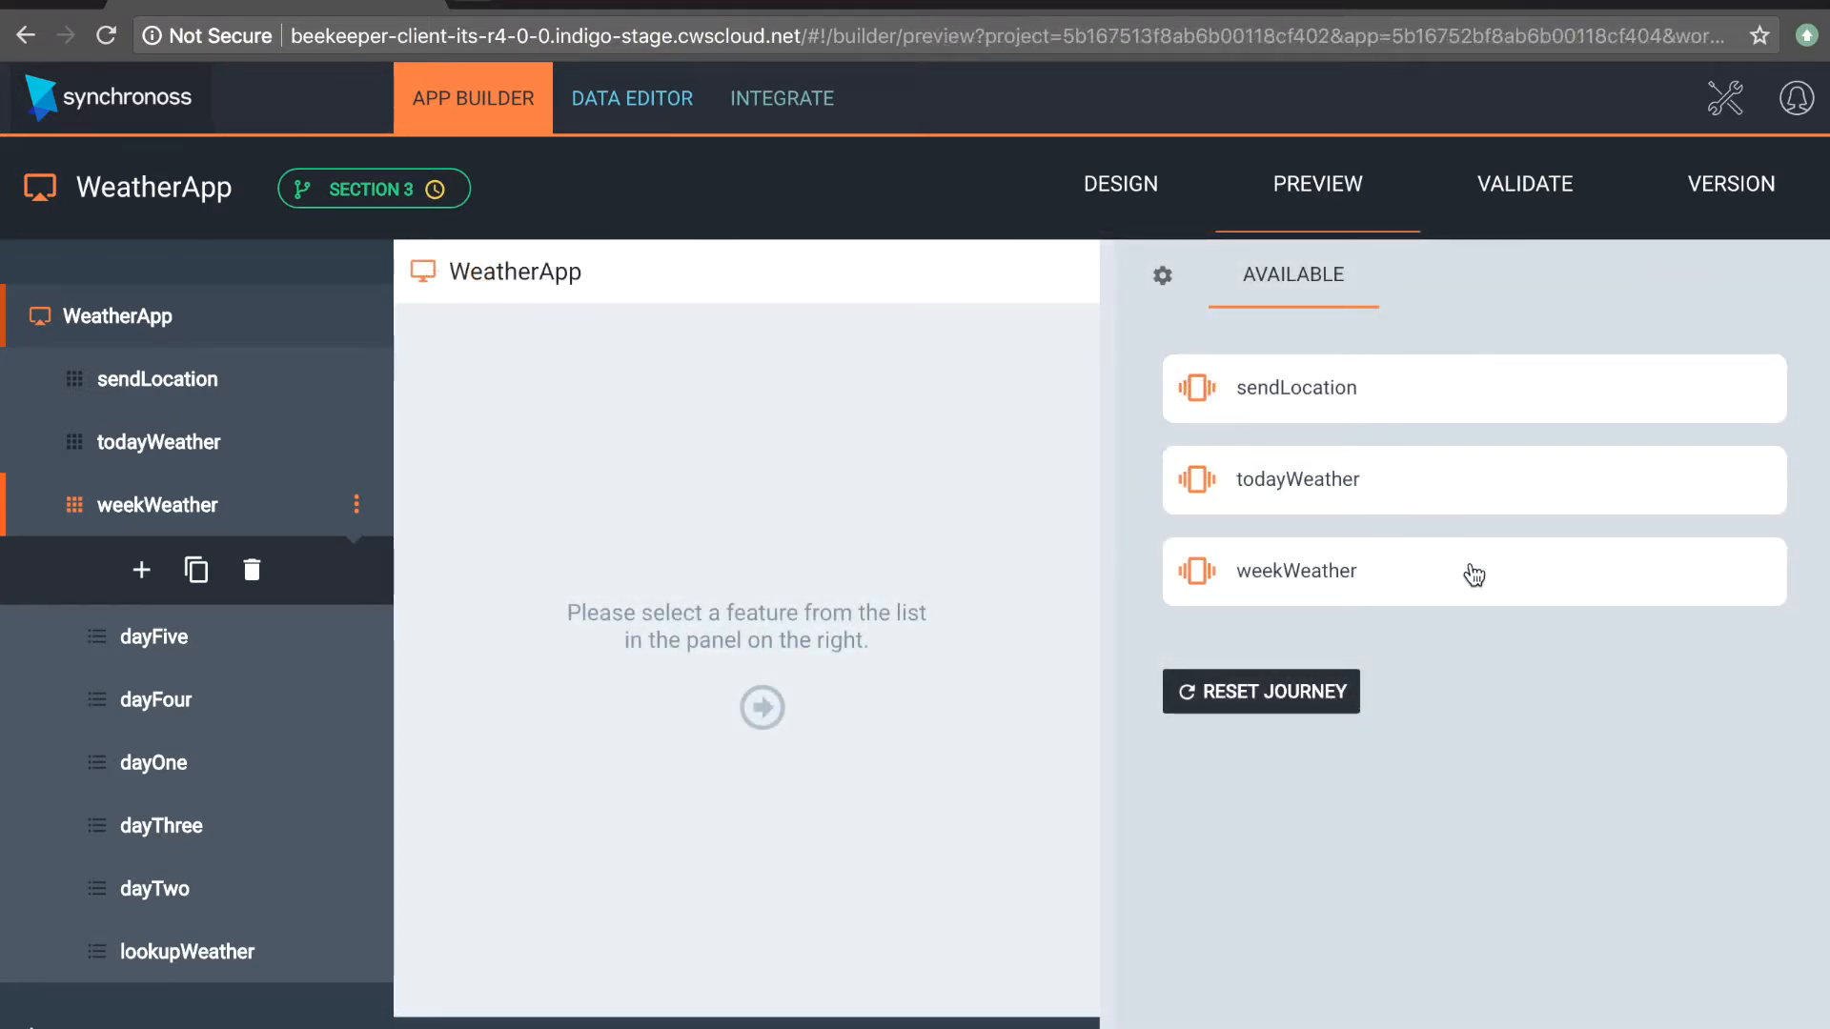
{"action": "left_click", "coordinate": [1375, 577]}
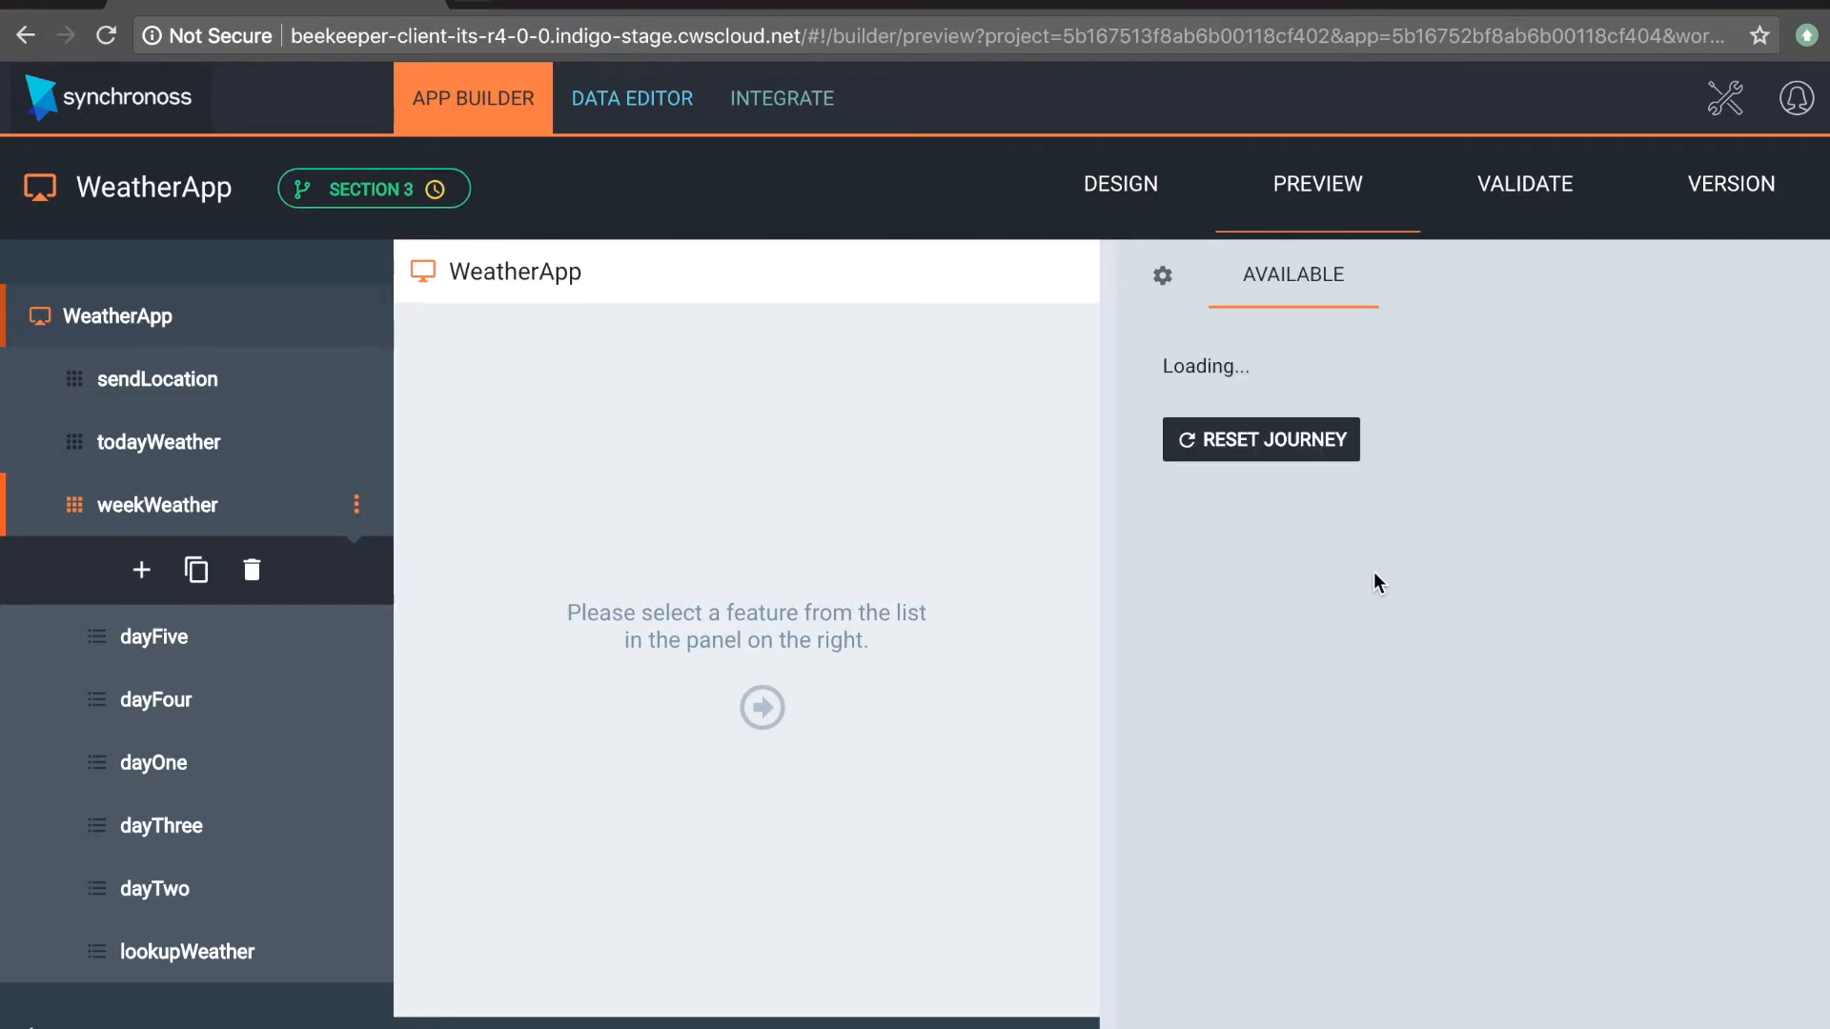
{"action": "left_click", "coordinate": [1354, 391]}
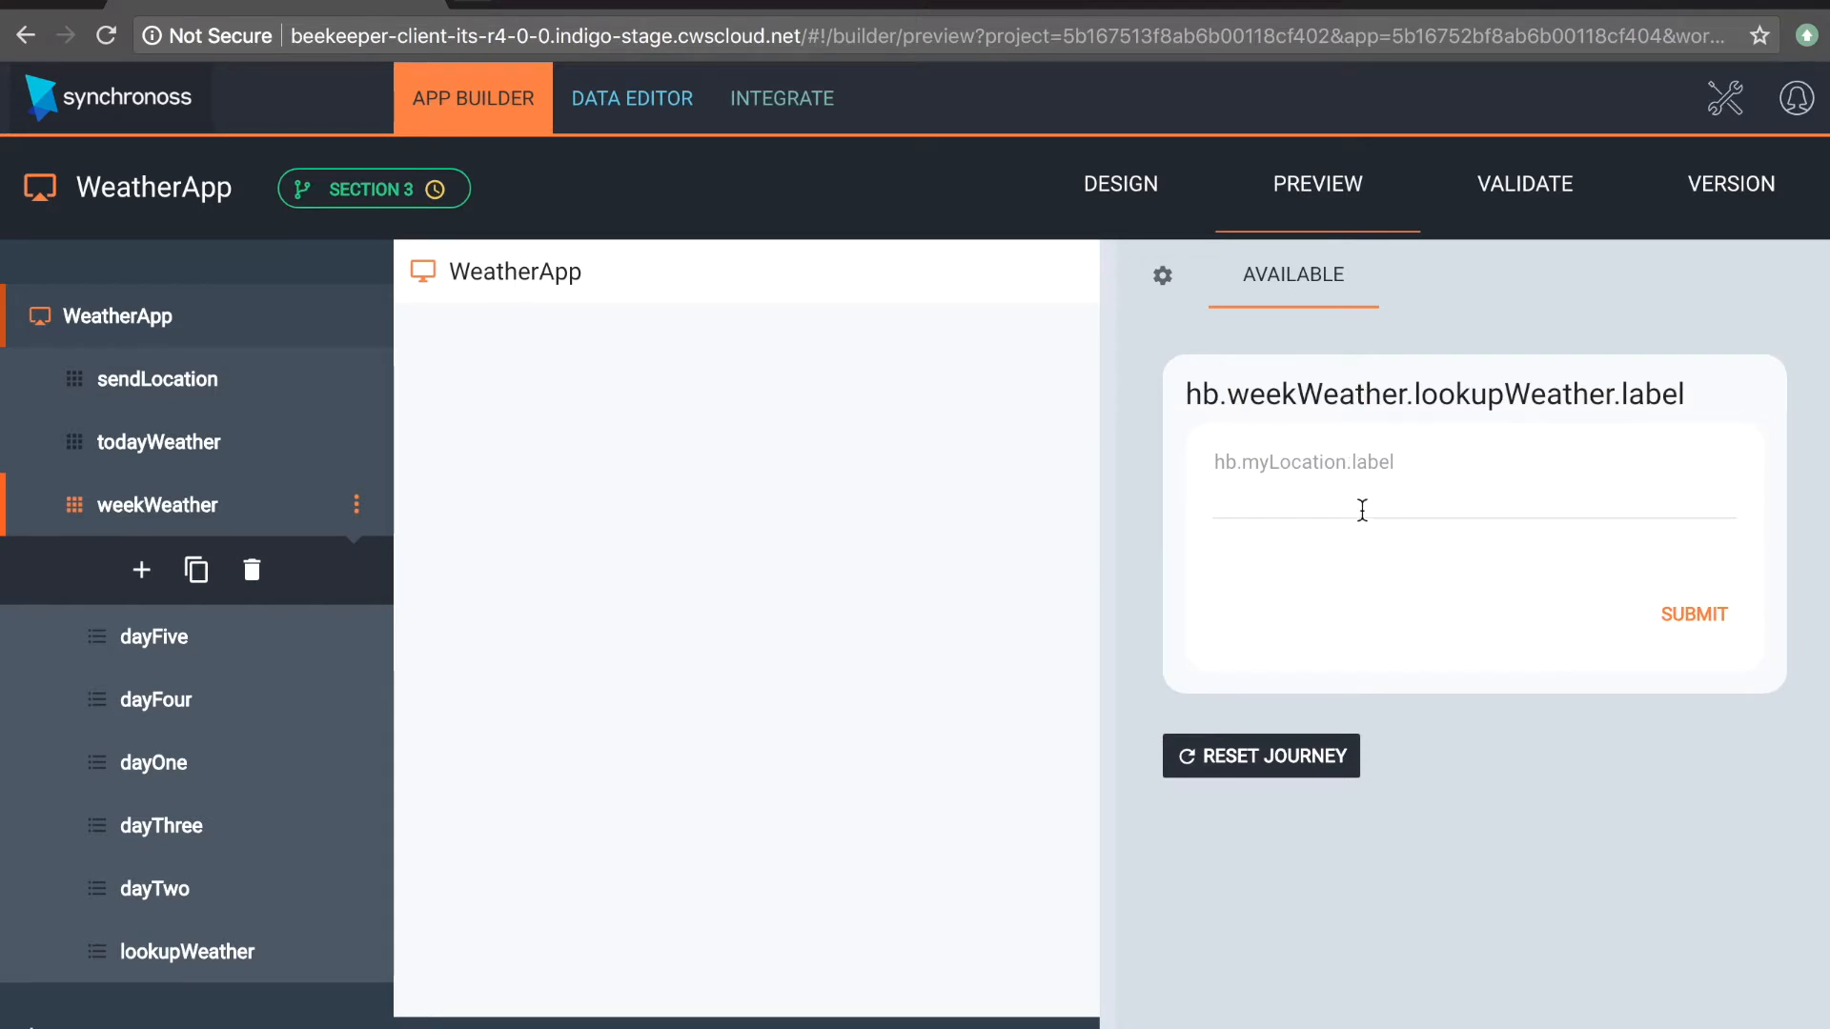
{"action": "left_click", "coordinate": [1362, 503]}
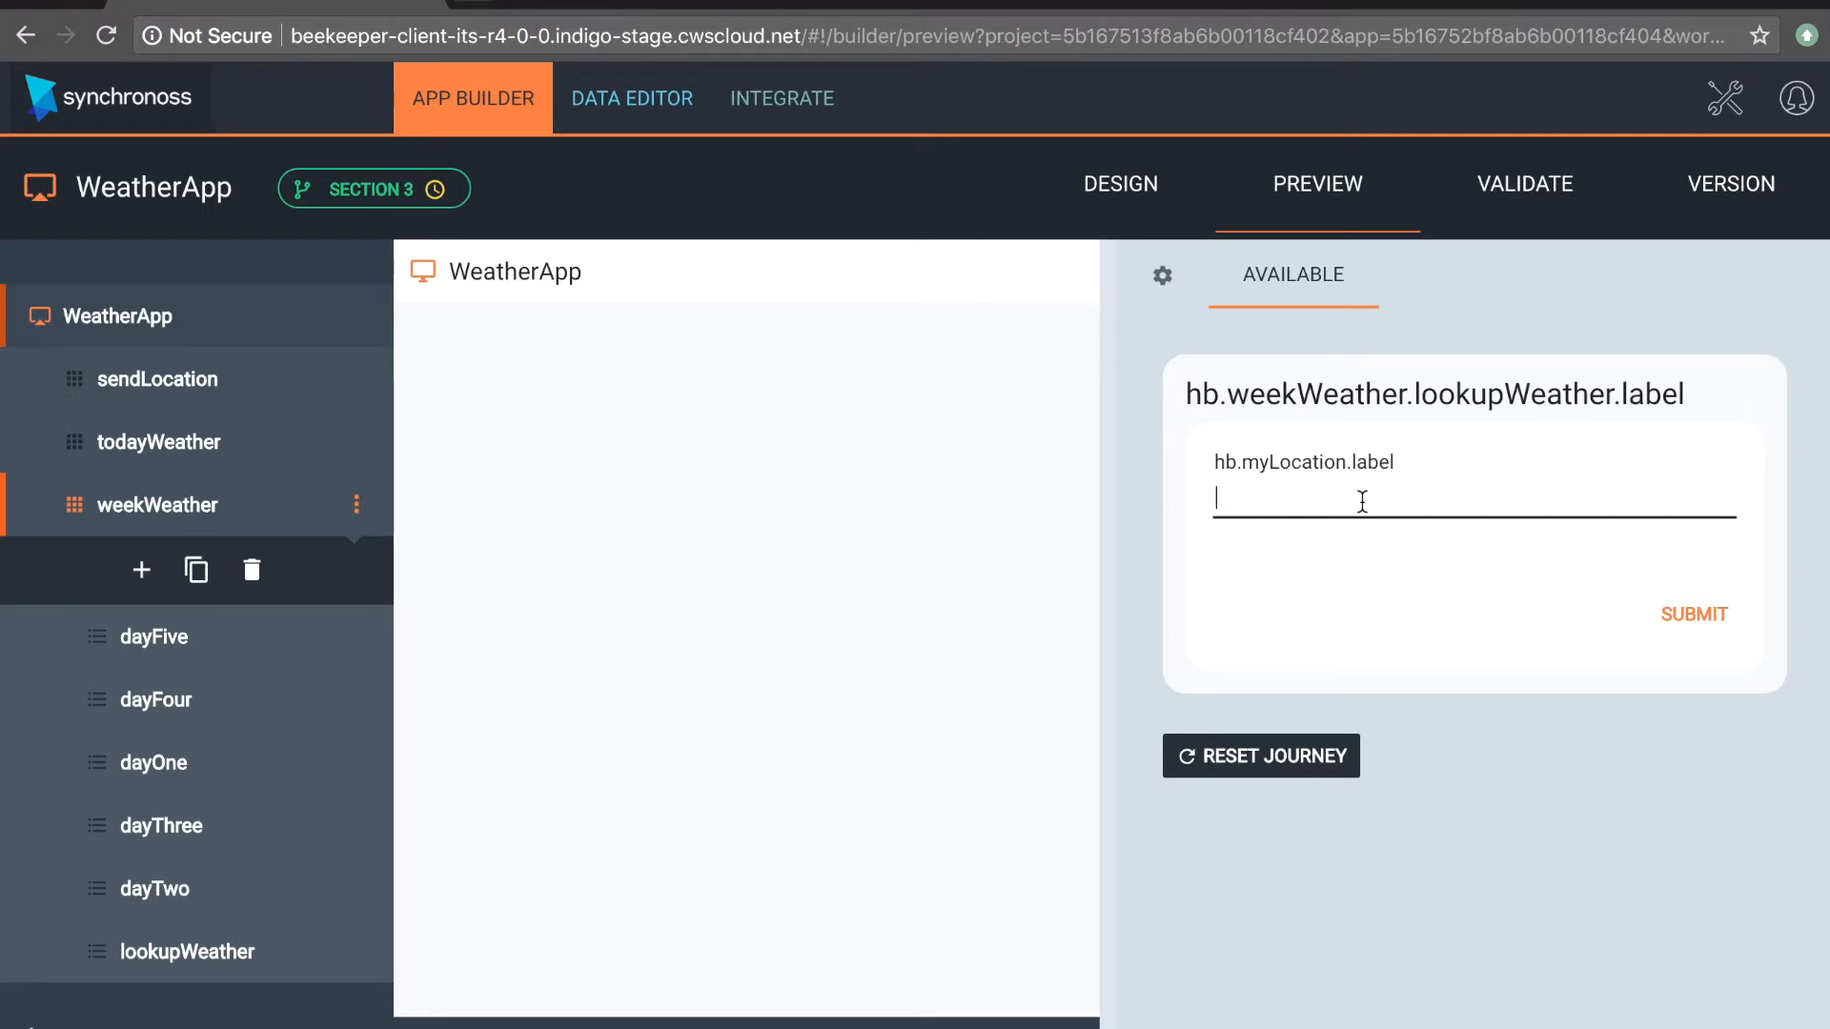
{"action": "type", "text": "Nottingham"}
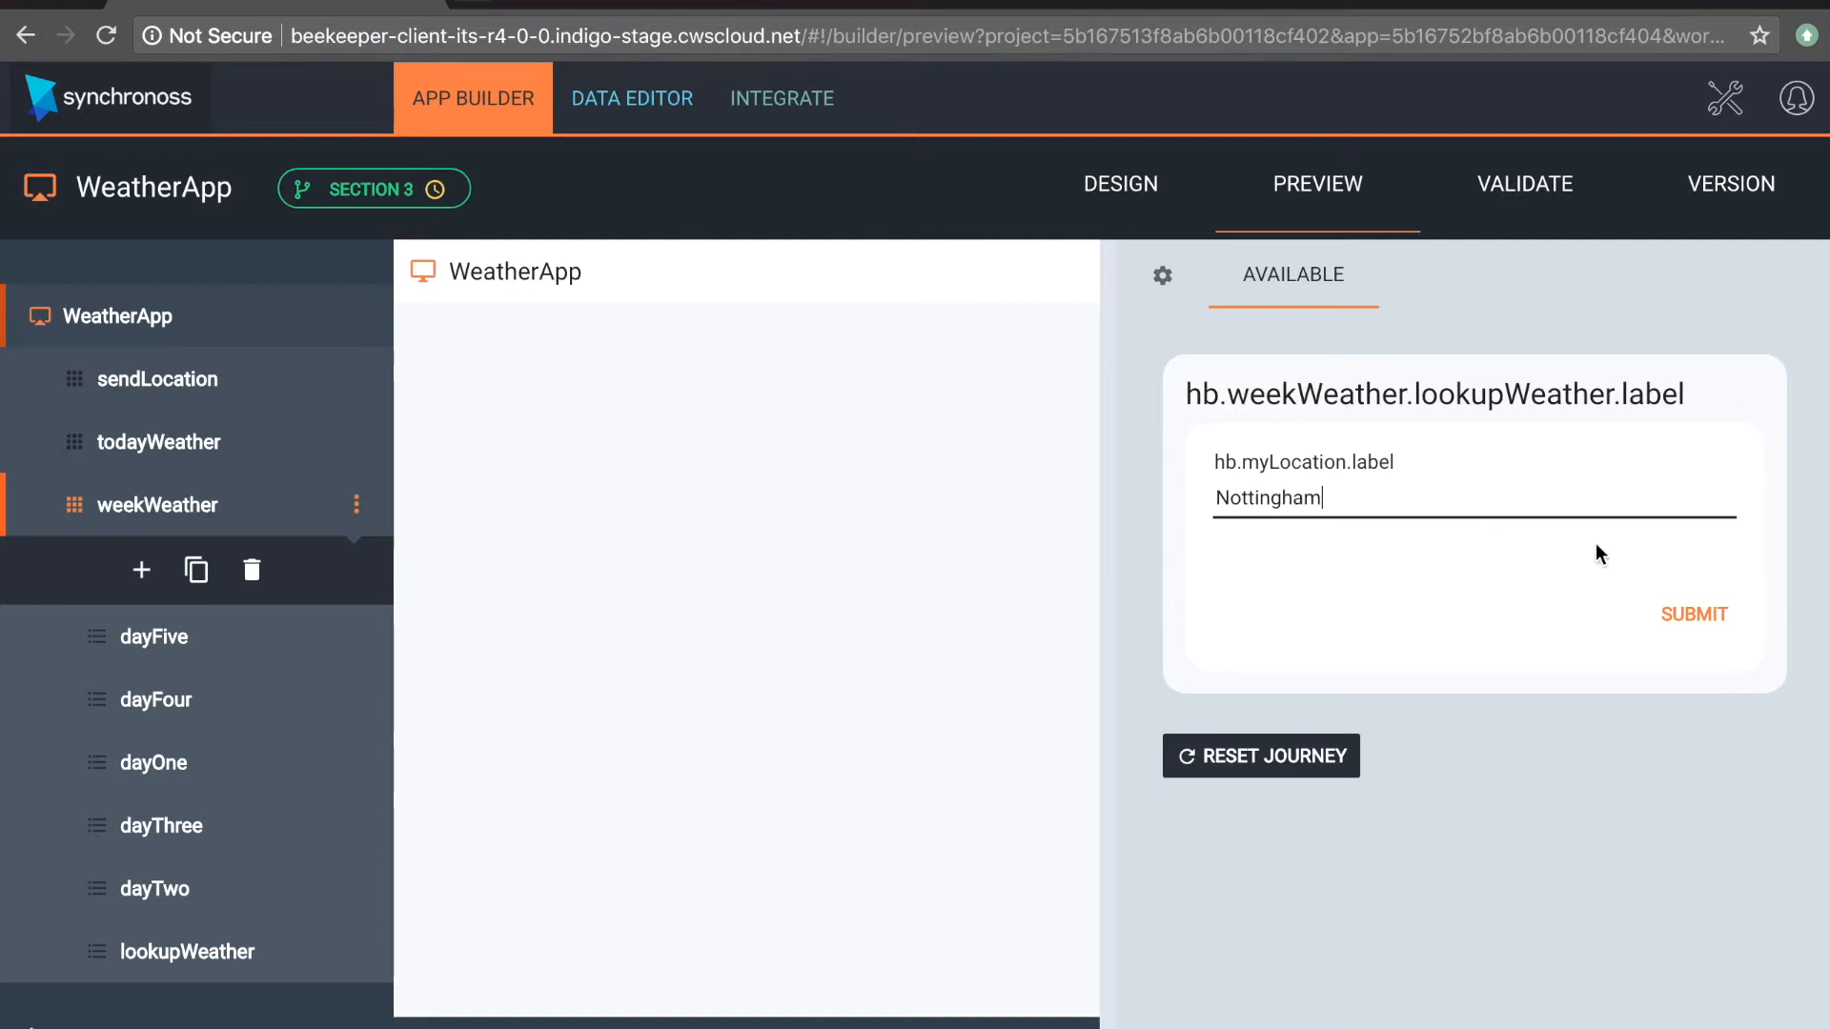
{"action": "left_click", "coordinate": [1699, 622]}
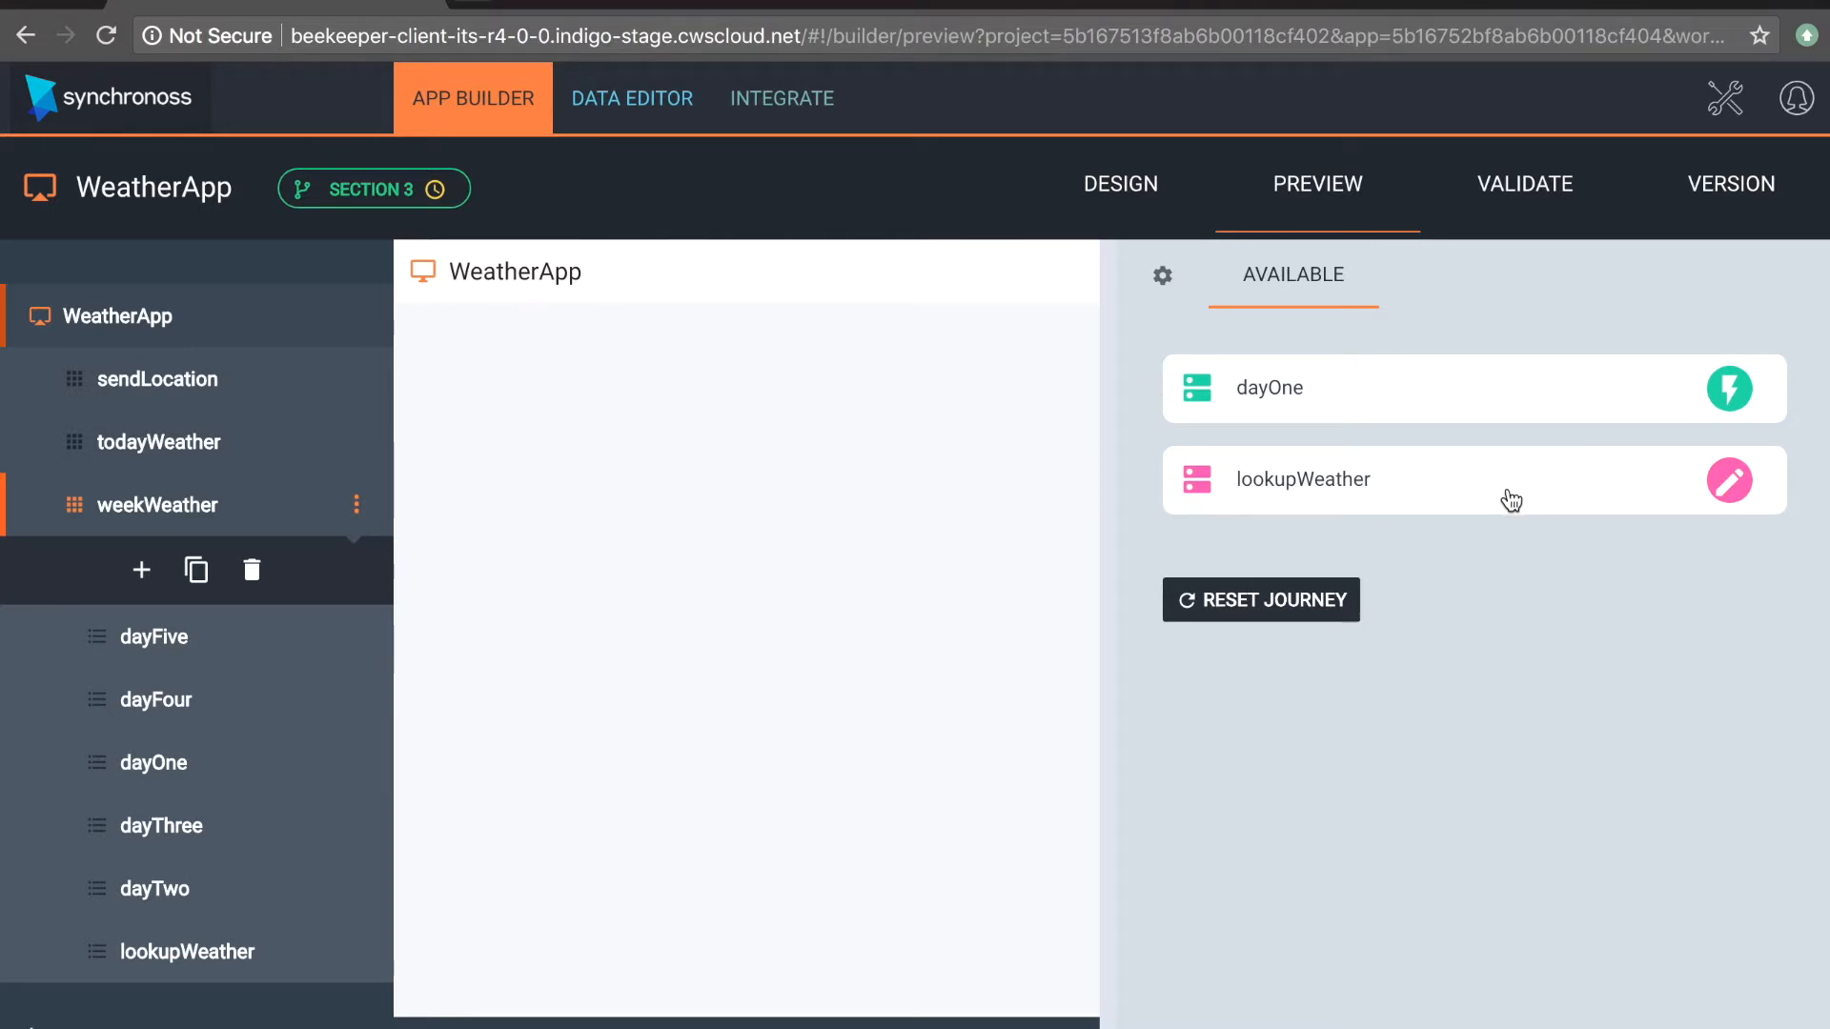
Step: Reopen the completed lookupWeather step in the preview and resubmit its location, doing this twice
{"action": "left_click", "coordinate": [1511, 500]}
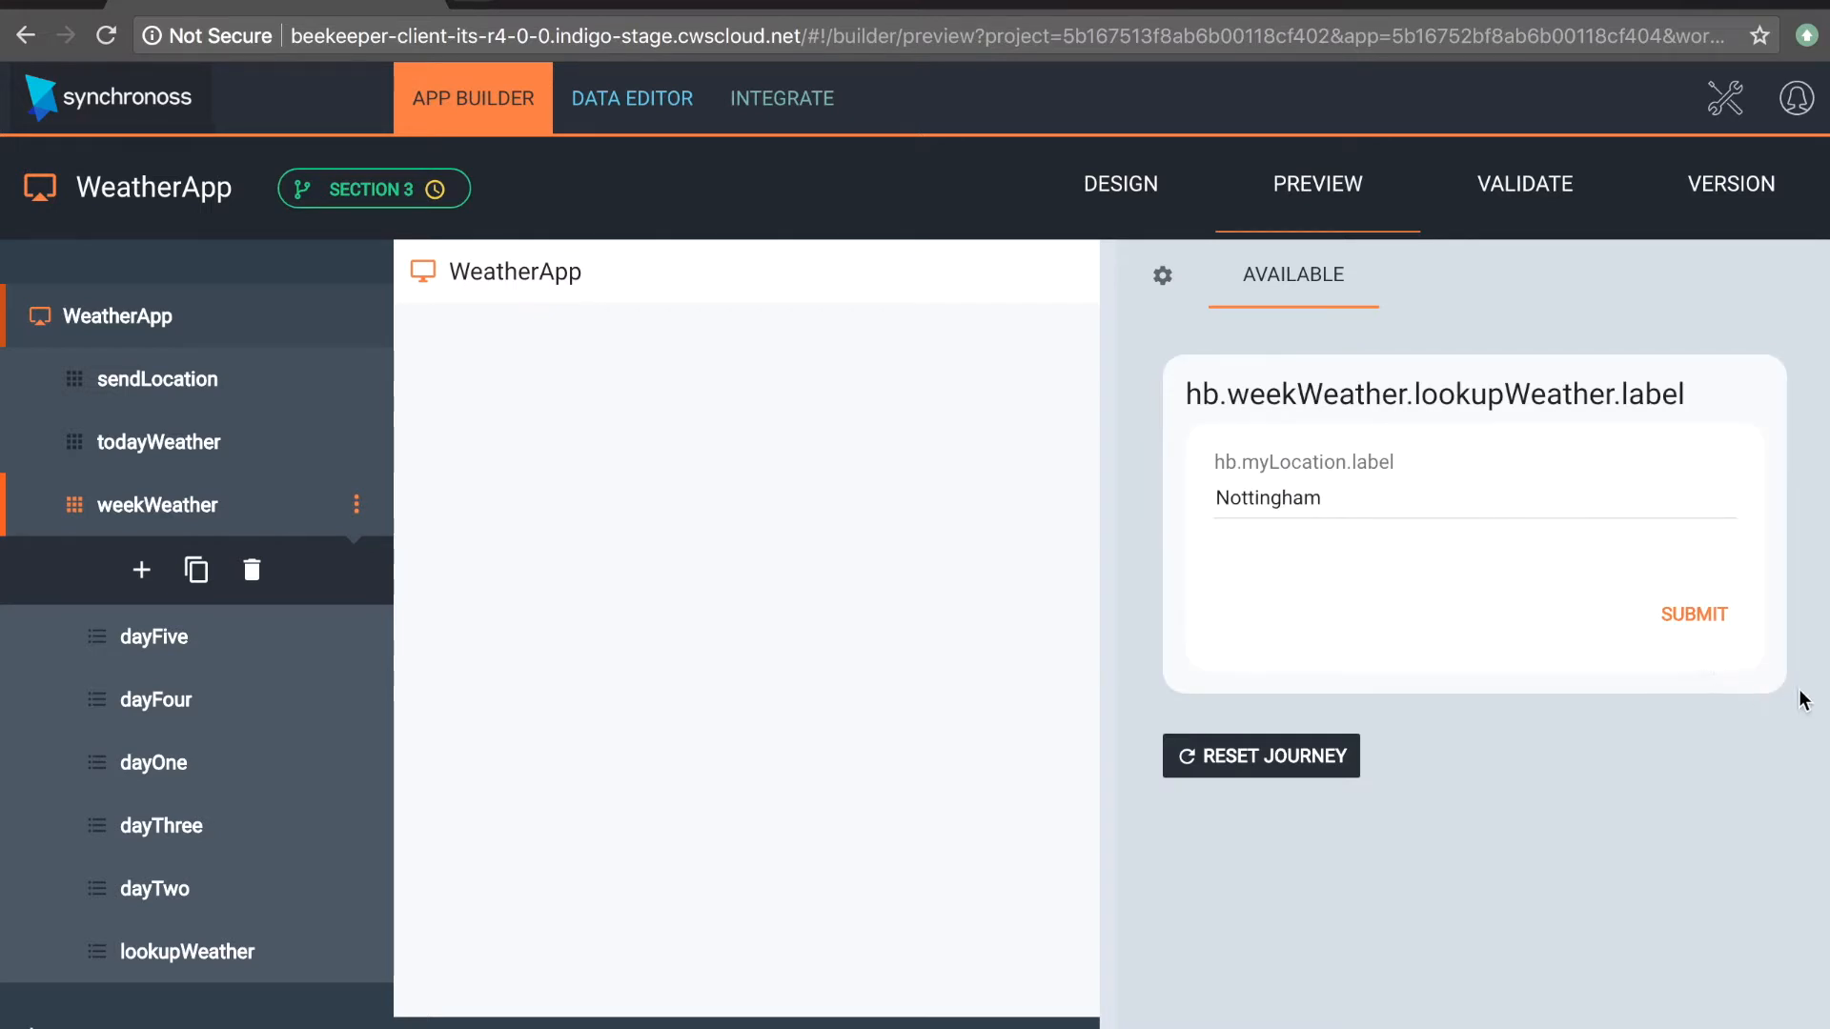
{"action": "left_click", "coordinate": [1722, 615]}
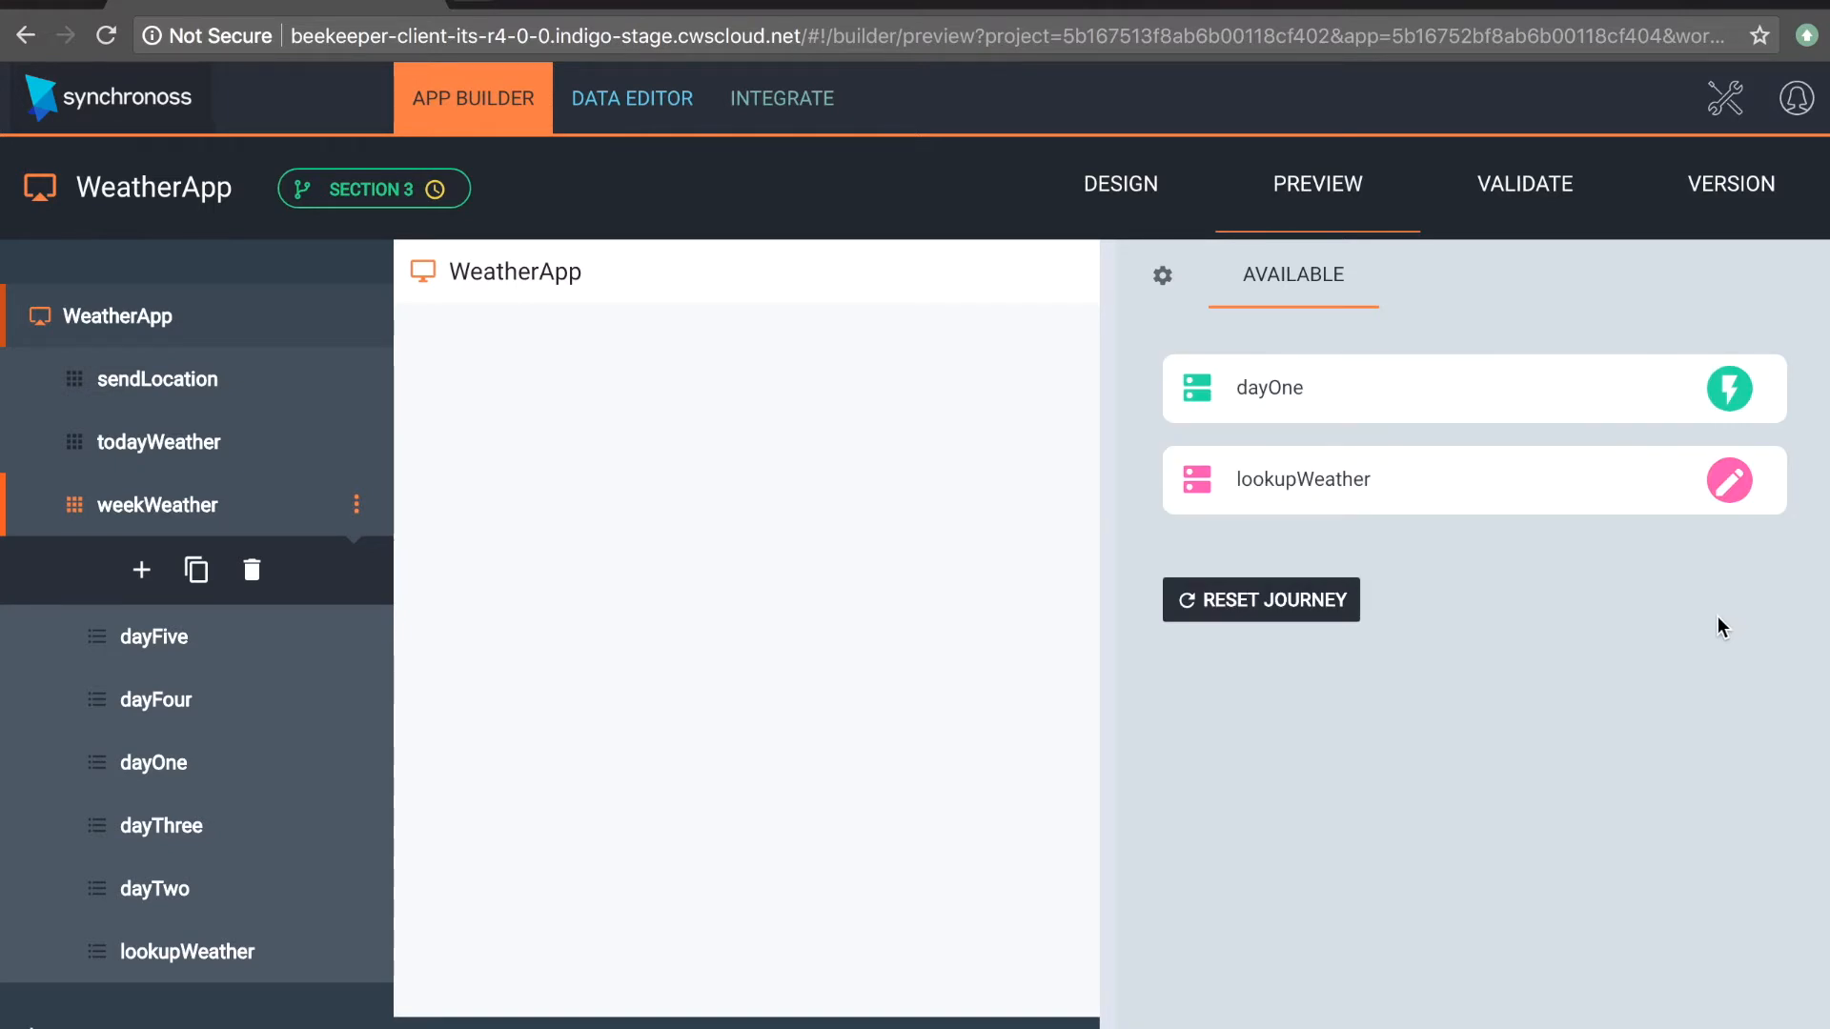
{"action": "left_click", "coordinate": [1534, 493]}
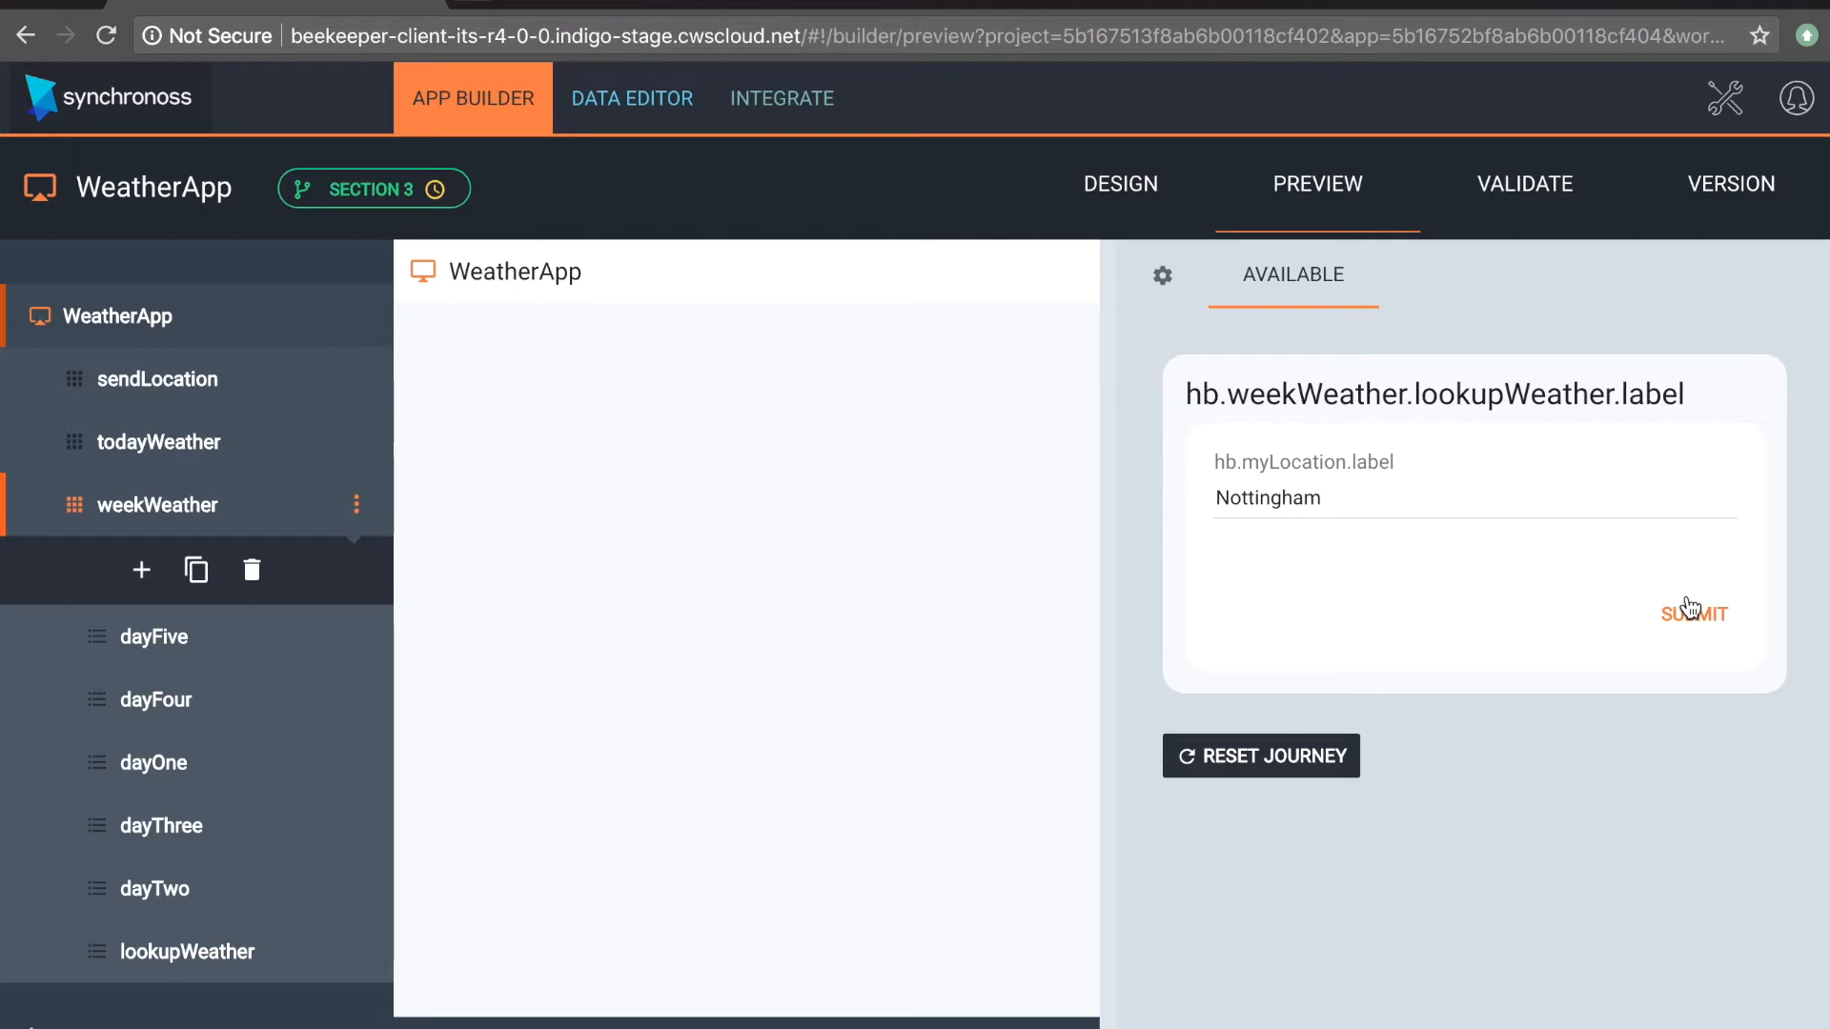
{"action": "left_click", "coordinate": [1690, 610]}
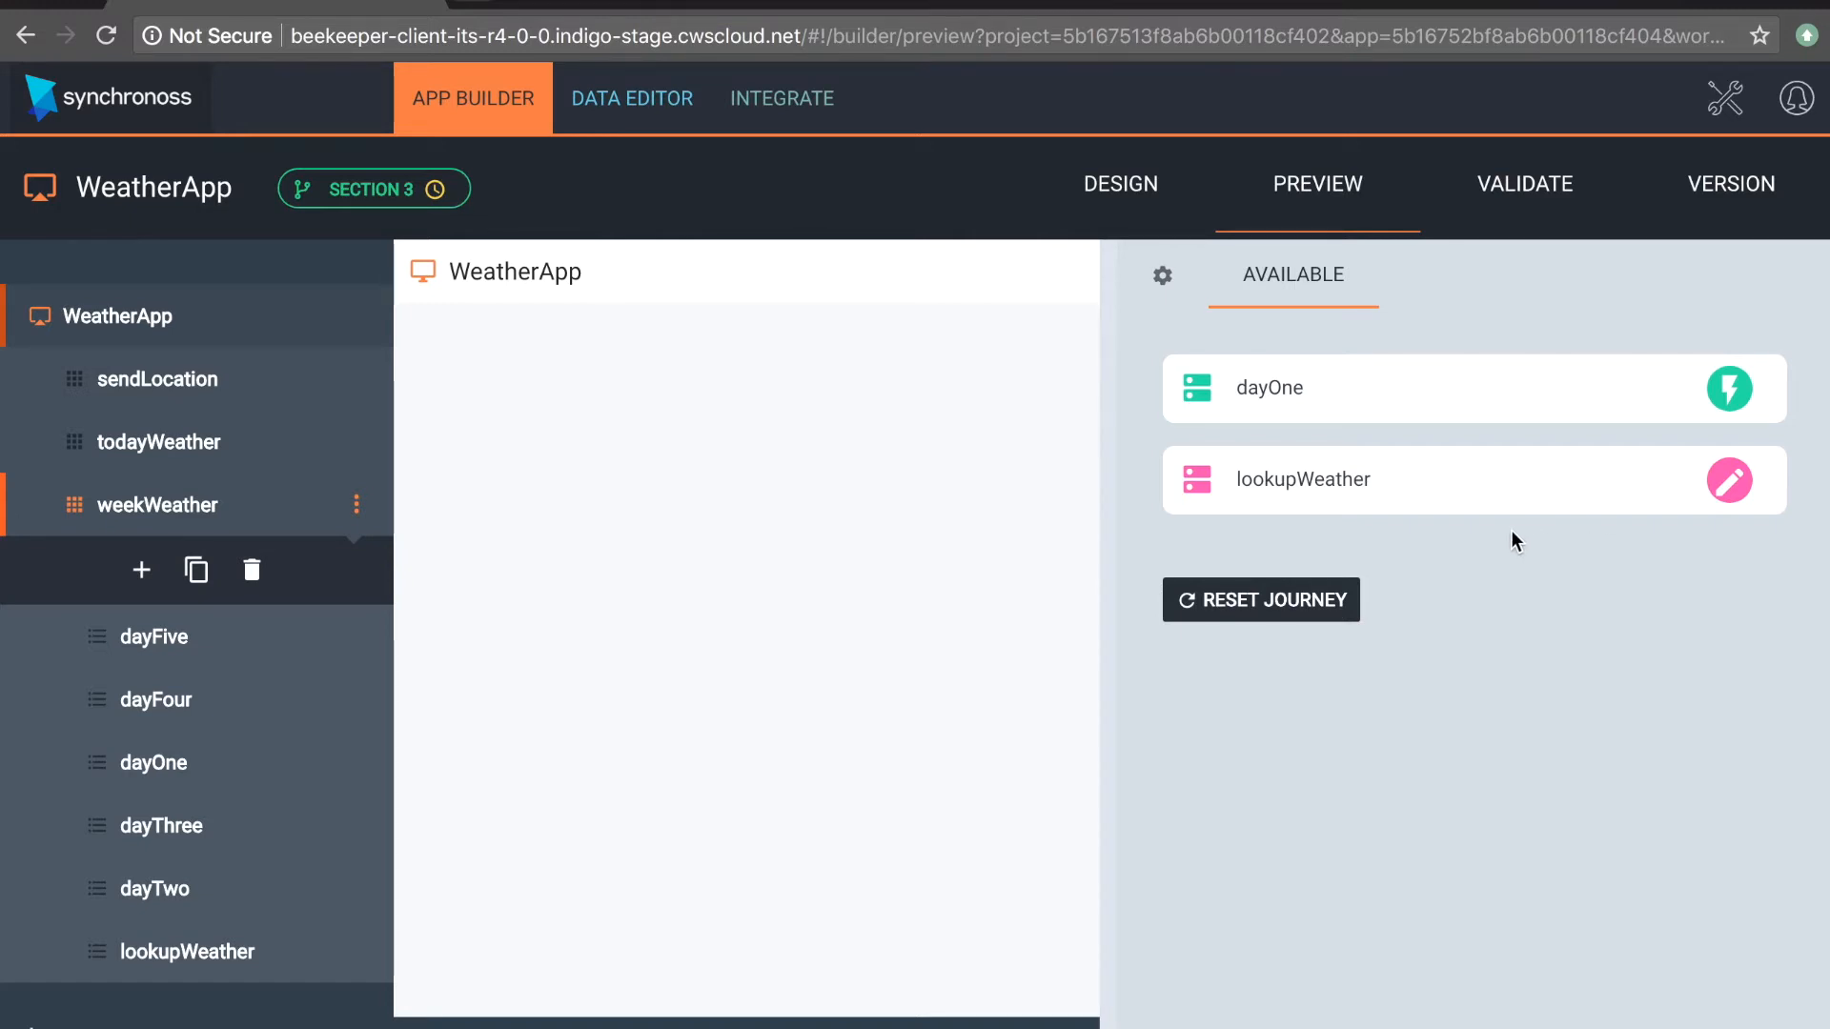
Step: Expand the preview's network log to examine the requests made during the journey
{"action": "mouse_move", "coordinate": [340, 1022]}
{"action": "left_click_drag", "start_coordinate": [1065, 1028], "coordinate": [1064, 514]}
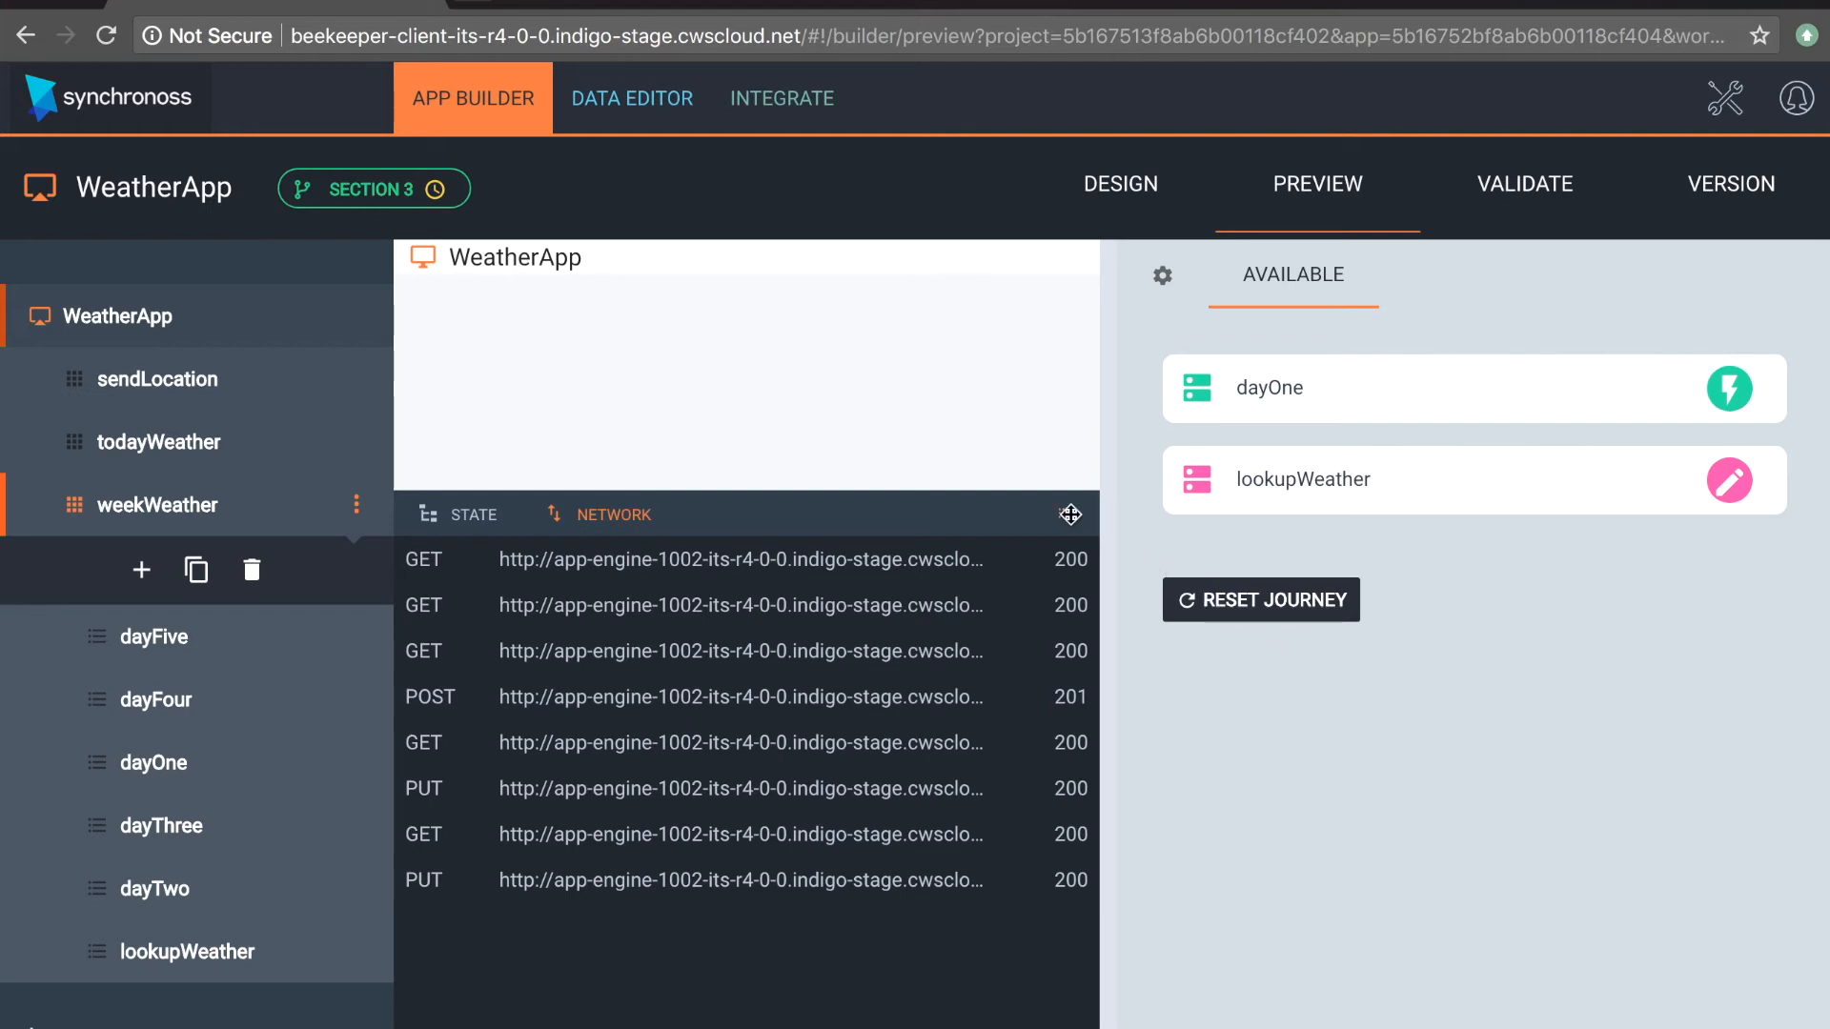
{"action": "left_click_drag", "start_coordinate": [1071, 515], "coordinate": [1070, 699]}
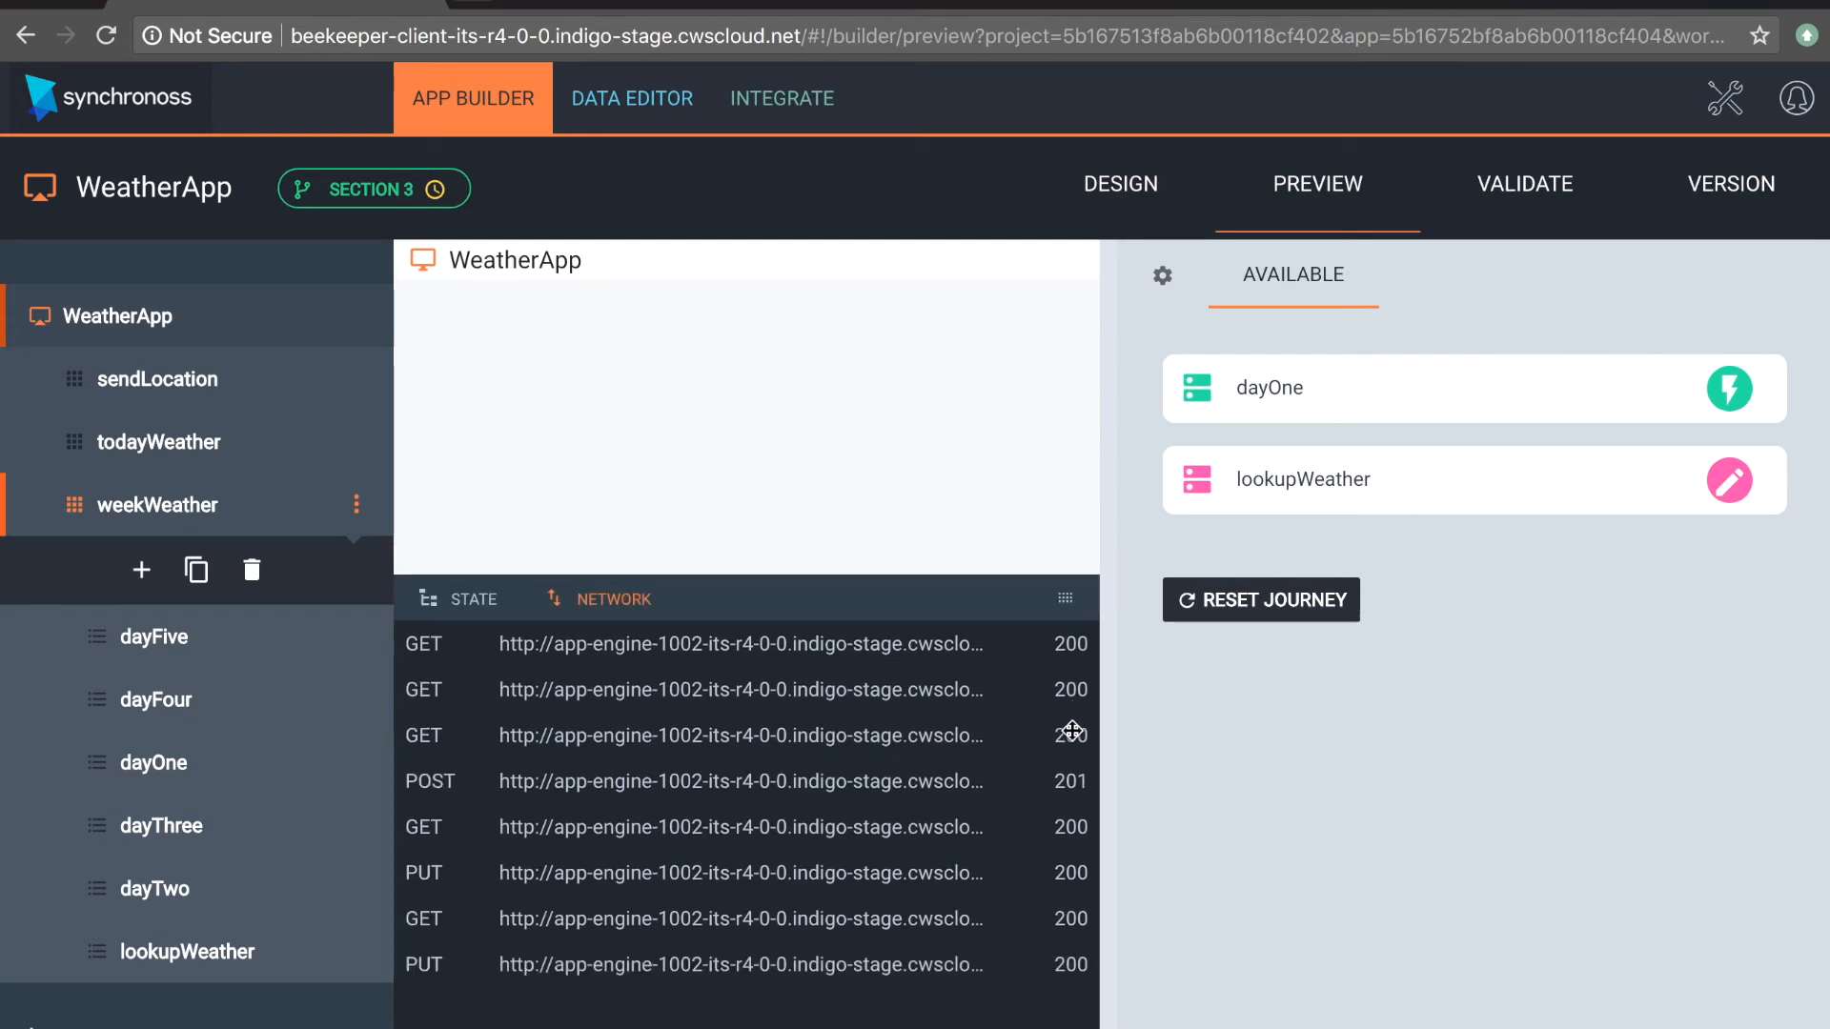
Step: Log in to the Synchronoss platform with the account username and password
{"action": "mouse_move", "coordinate": [1146, 1018]}
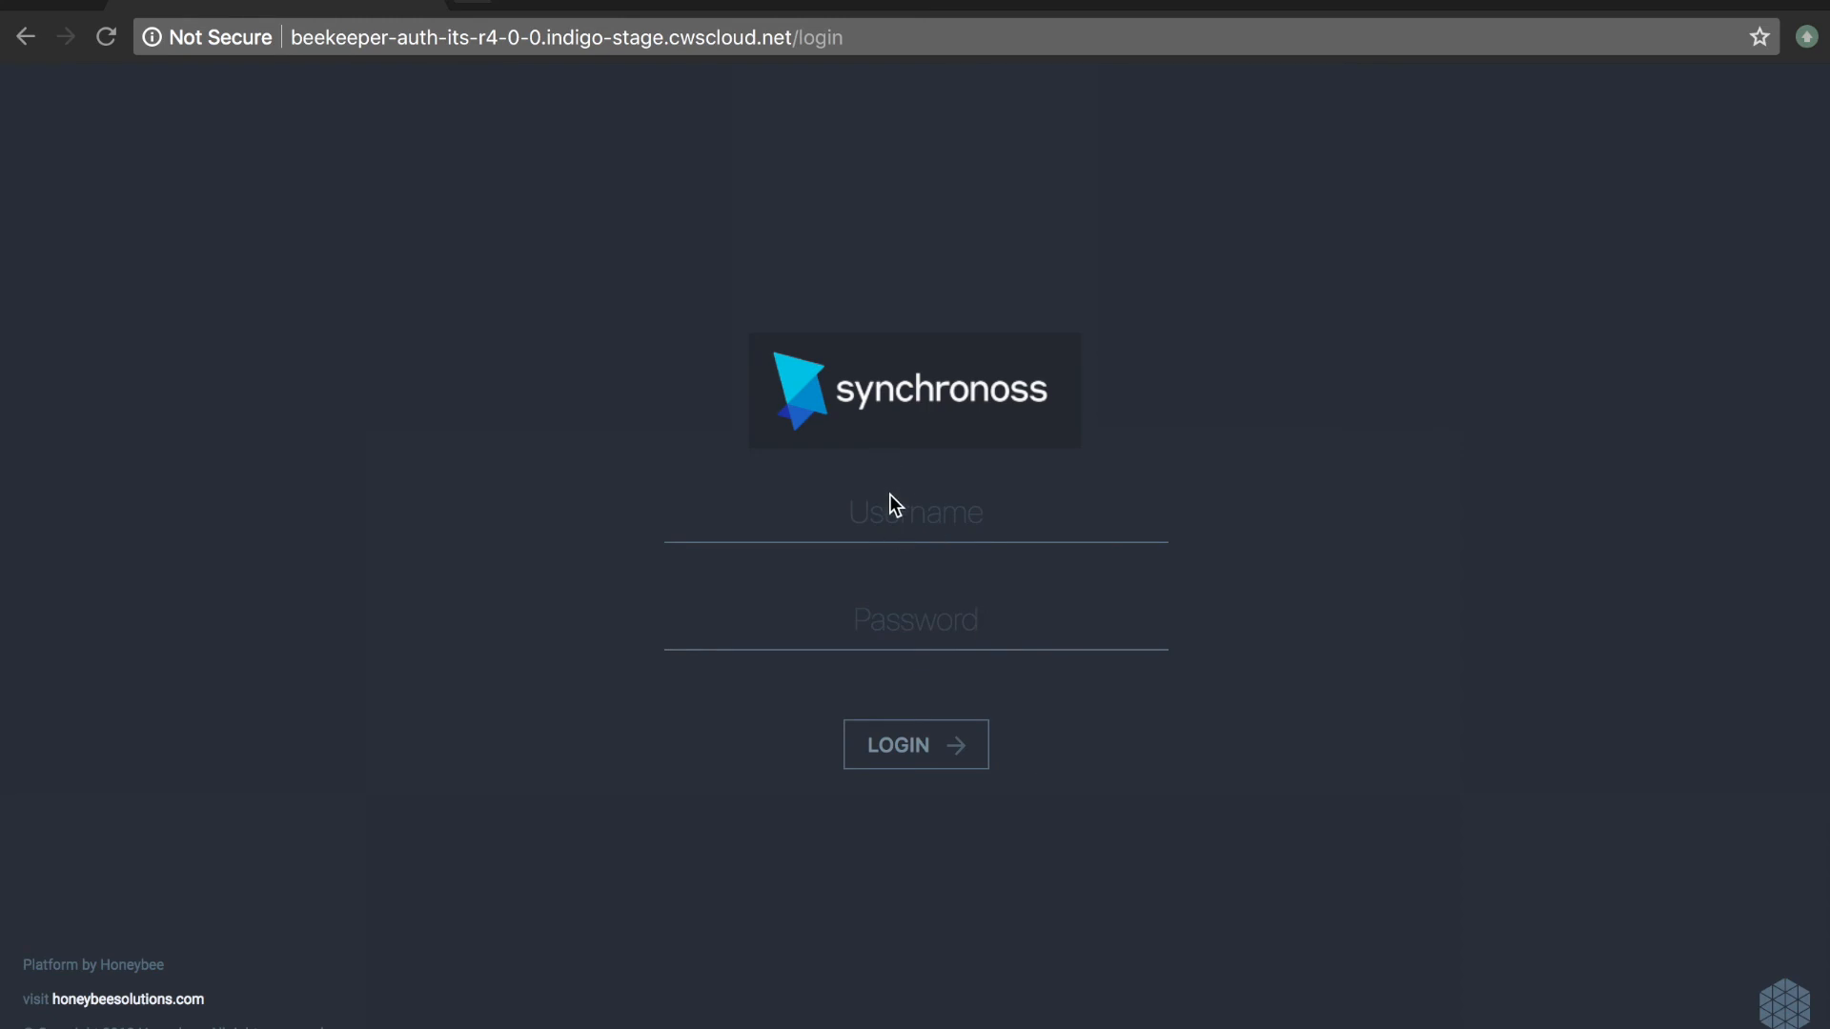
{"action": "left_click", "coordinate": [889, 500]}
{"action": "type", "text": "ftuser"}
{"action": "key", "text": "Tab"}
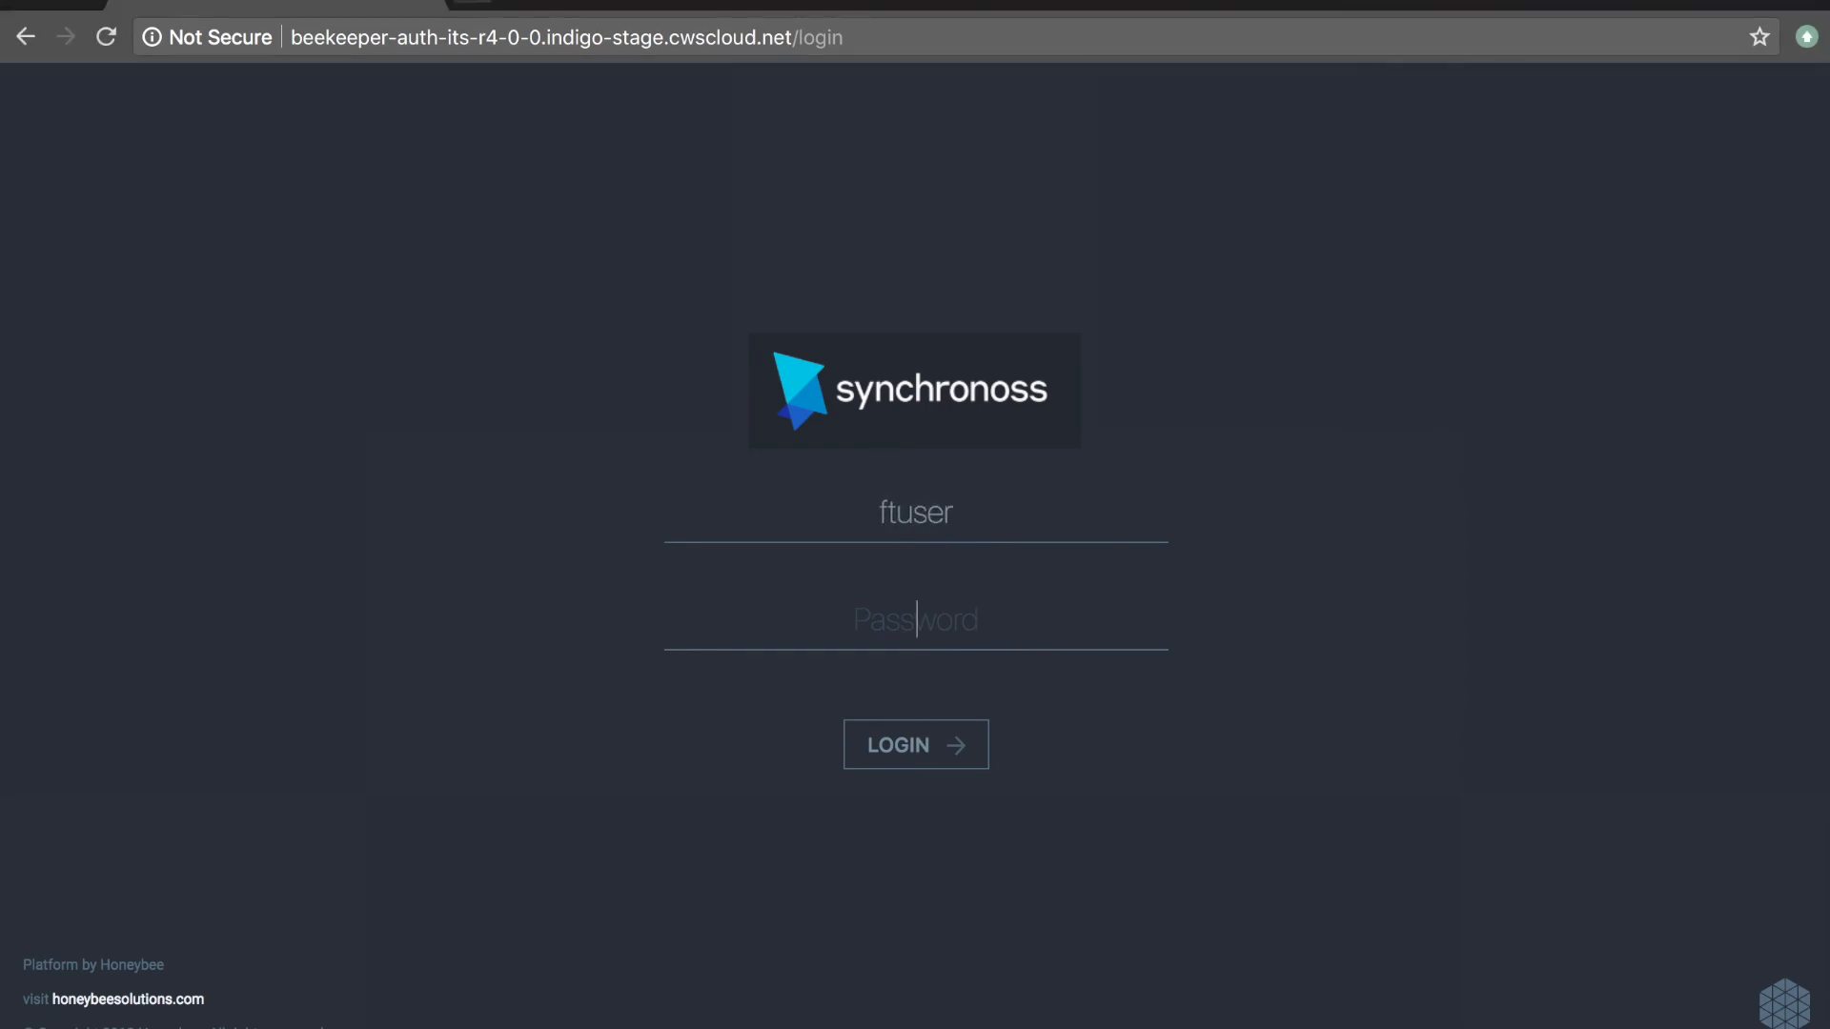
{"action": "type", "text": "******"}
{"action": "left_click", "coordinate": [888, 721]}
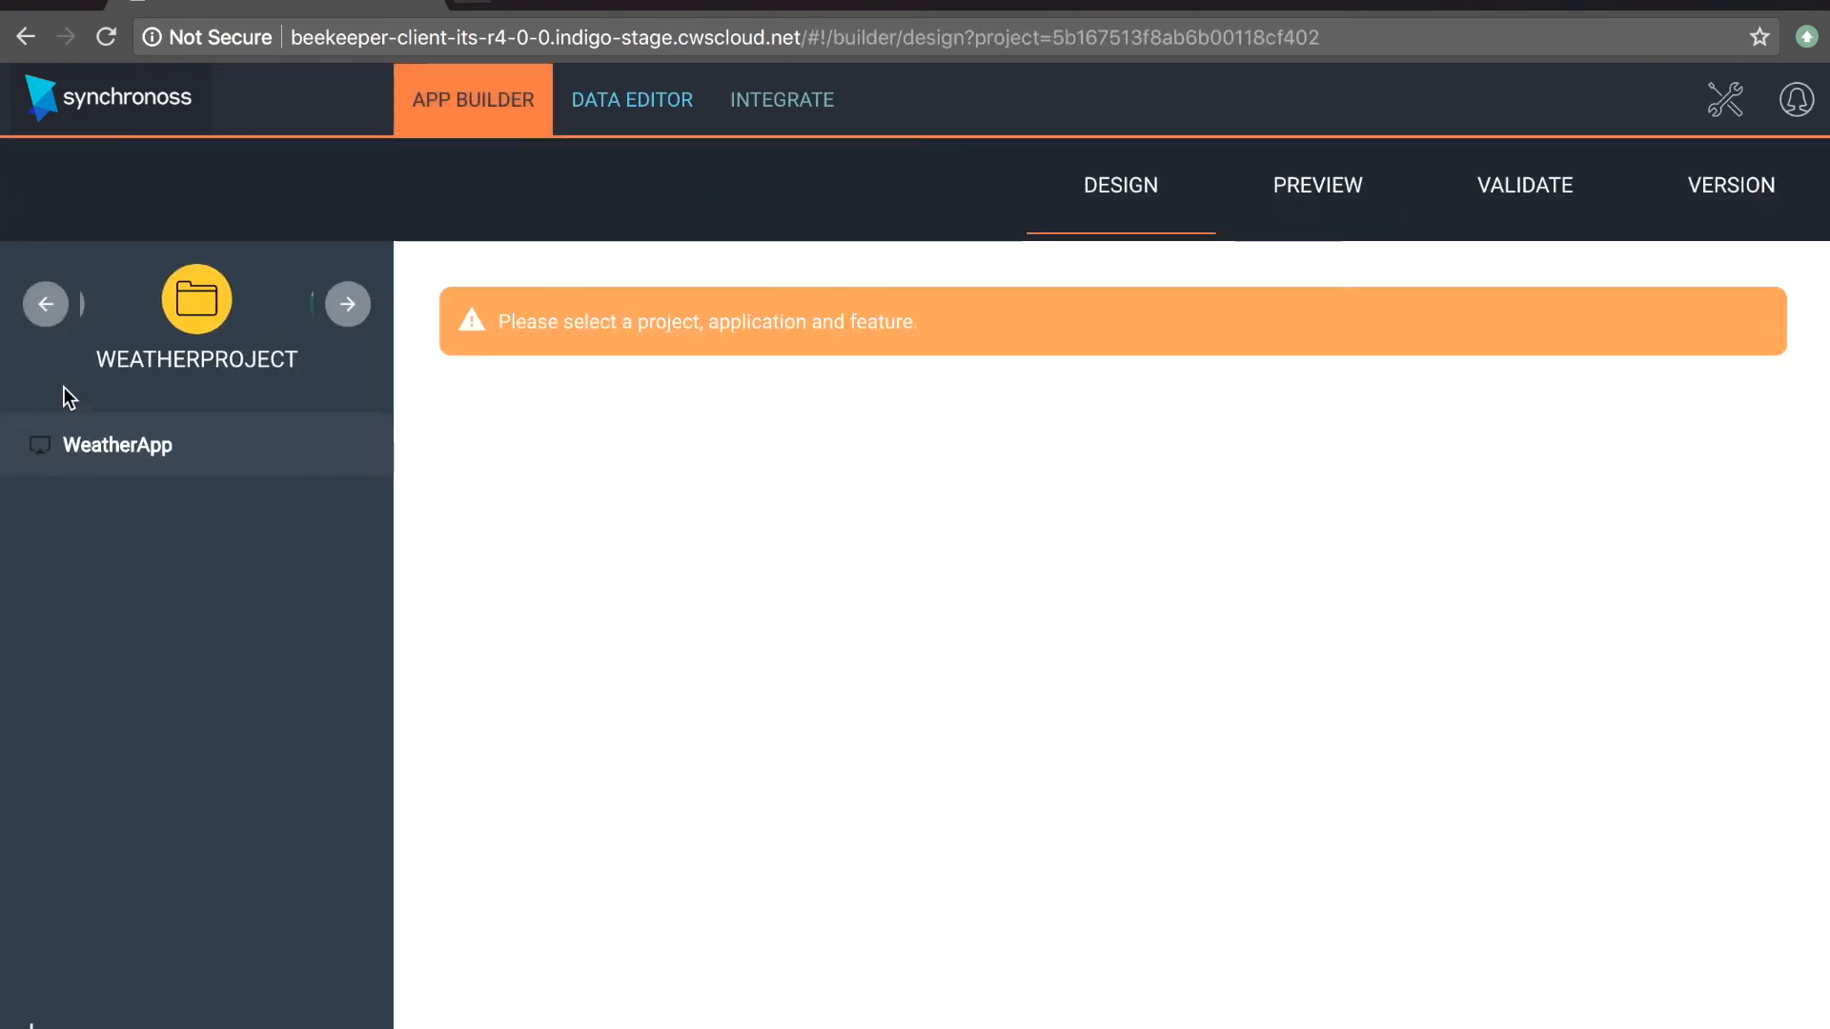
Step: Open the lookupWeather step of the weekWeather flow in WeatherApp to view its data profile
{"action": "left_click", "coordinate": [61, 448]}
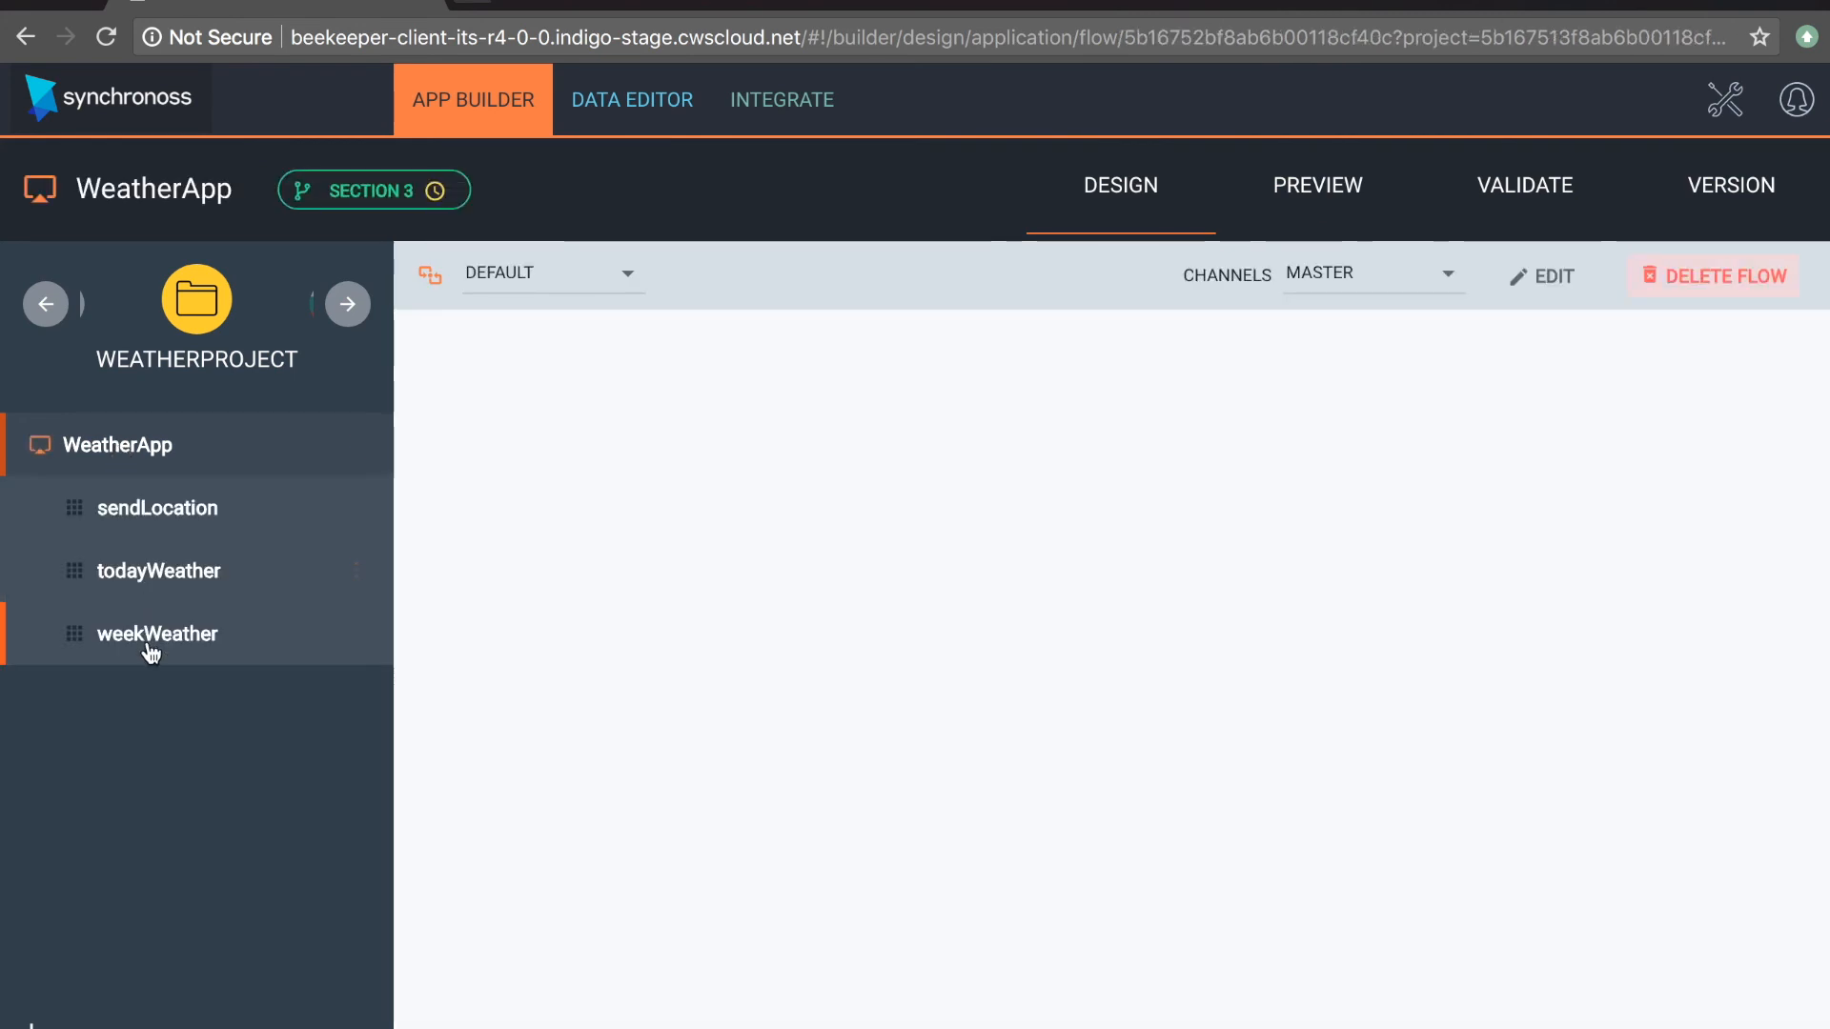
{"action": "left_click", "coordinate": [152, 640]}
{"action": "left_click", "coordinate": [193, 1000]}
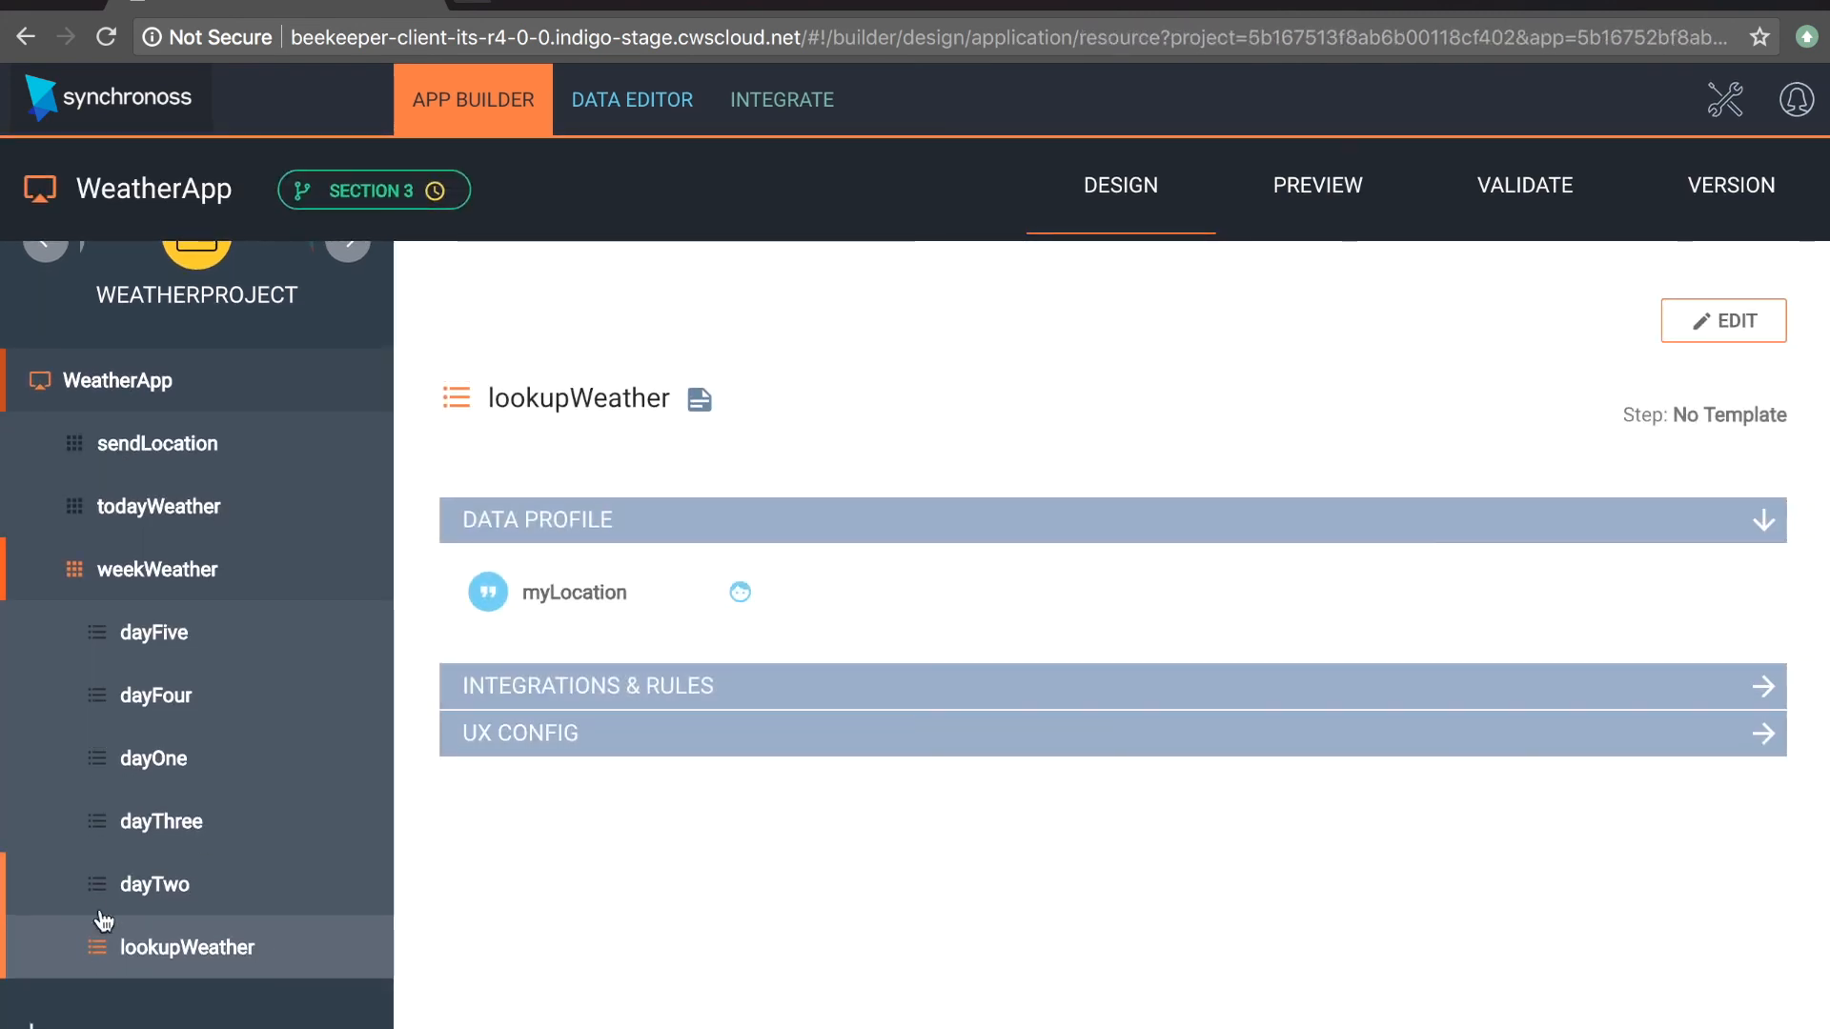
Step: View the dayTwo step, return to the weekWeather flow, and check the lock on the lookupWeather step
{"action": "left_click", "coordinate": [178, 907]}
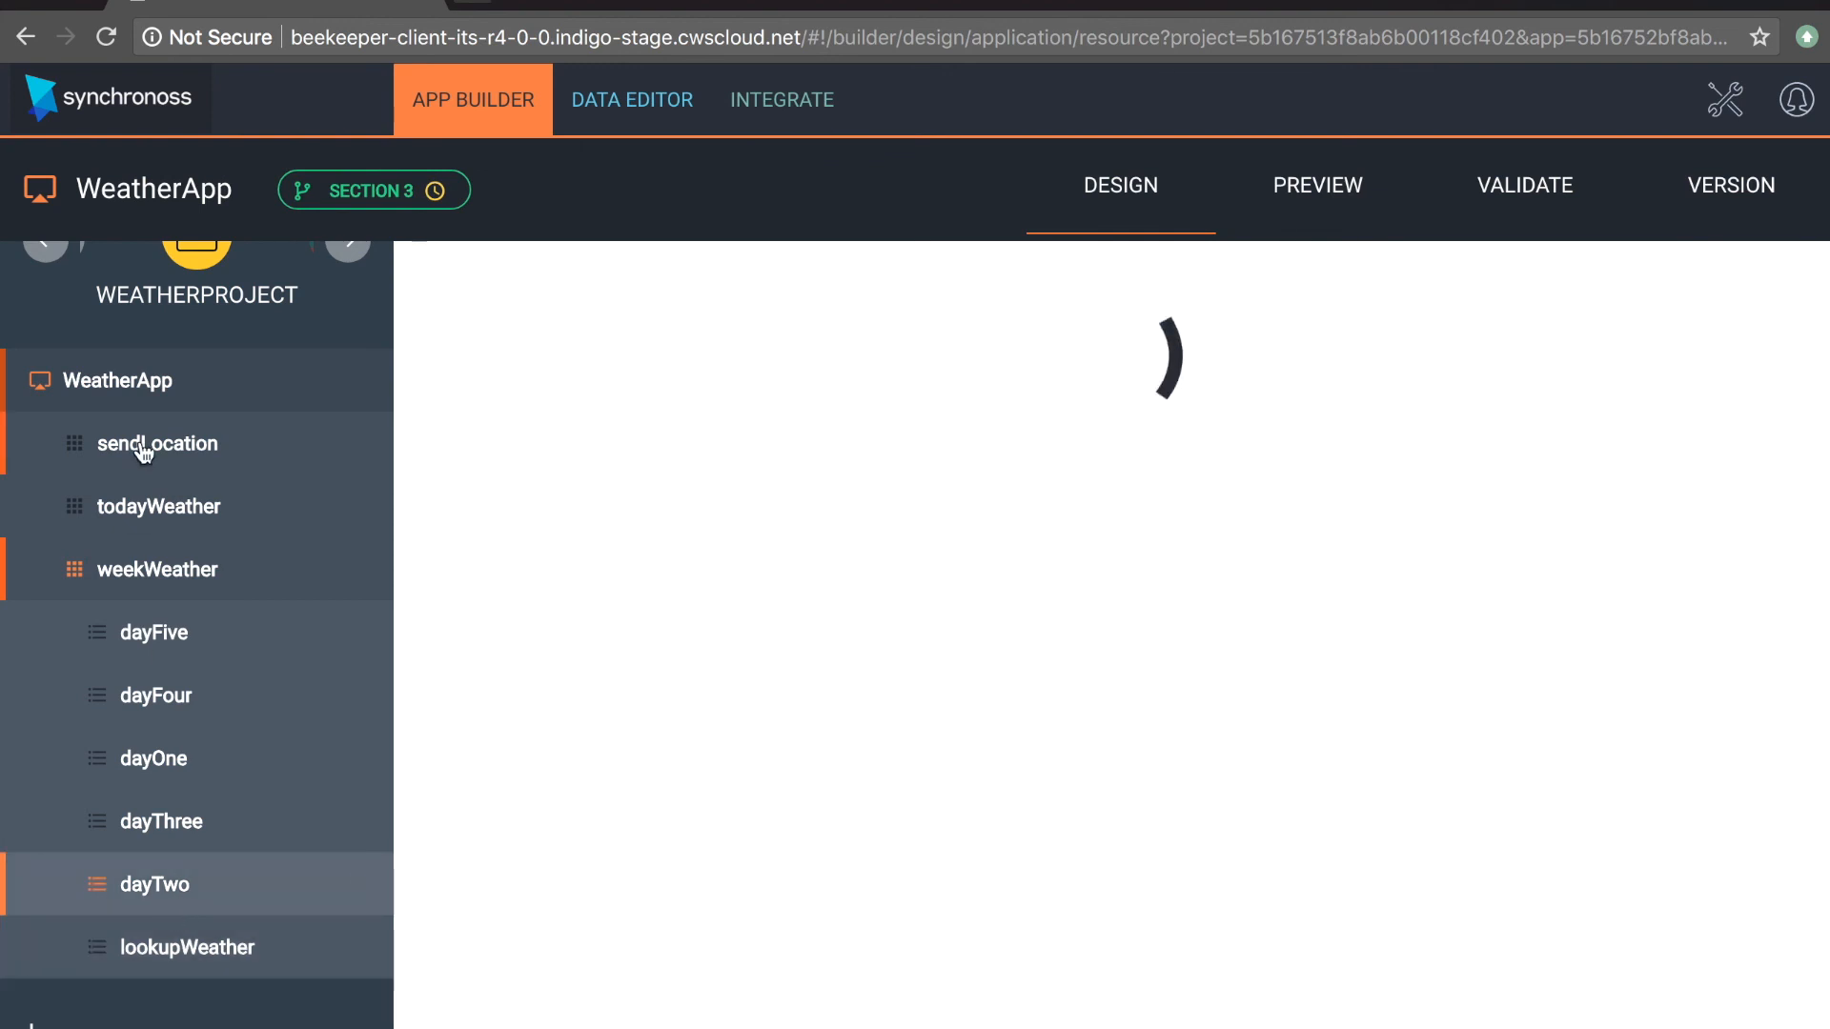
{"action": "left_click", "coordinate": [132, 580]}
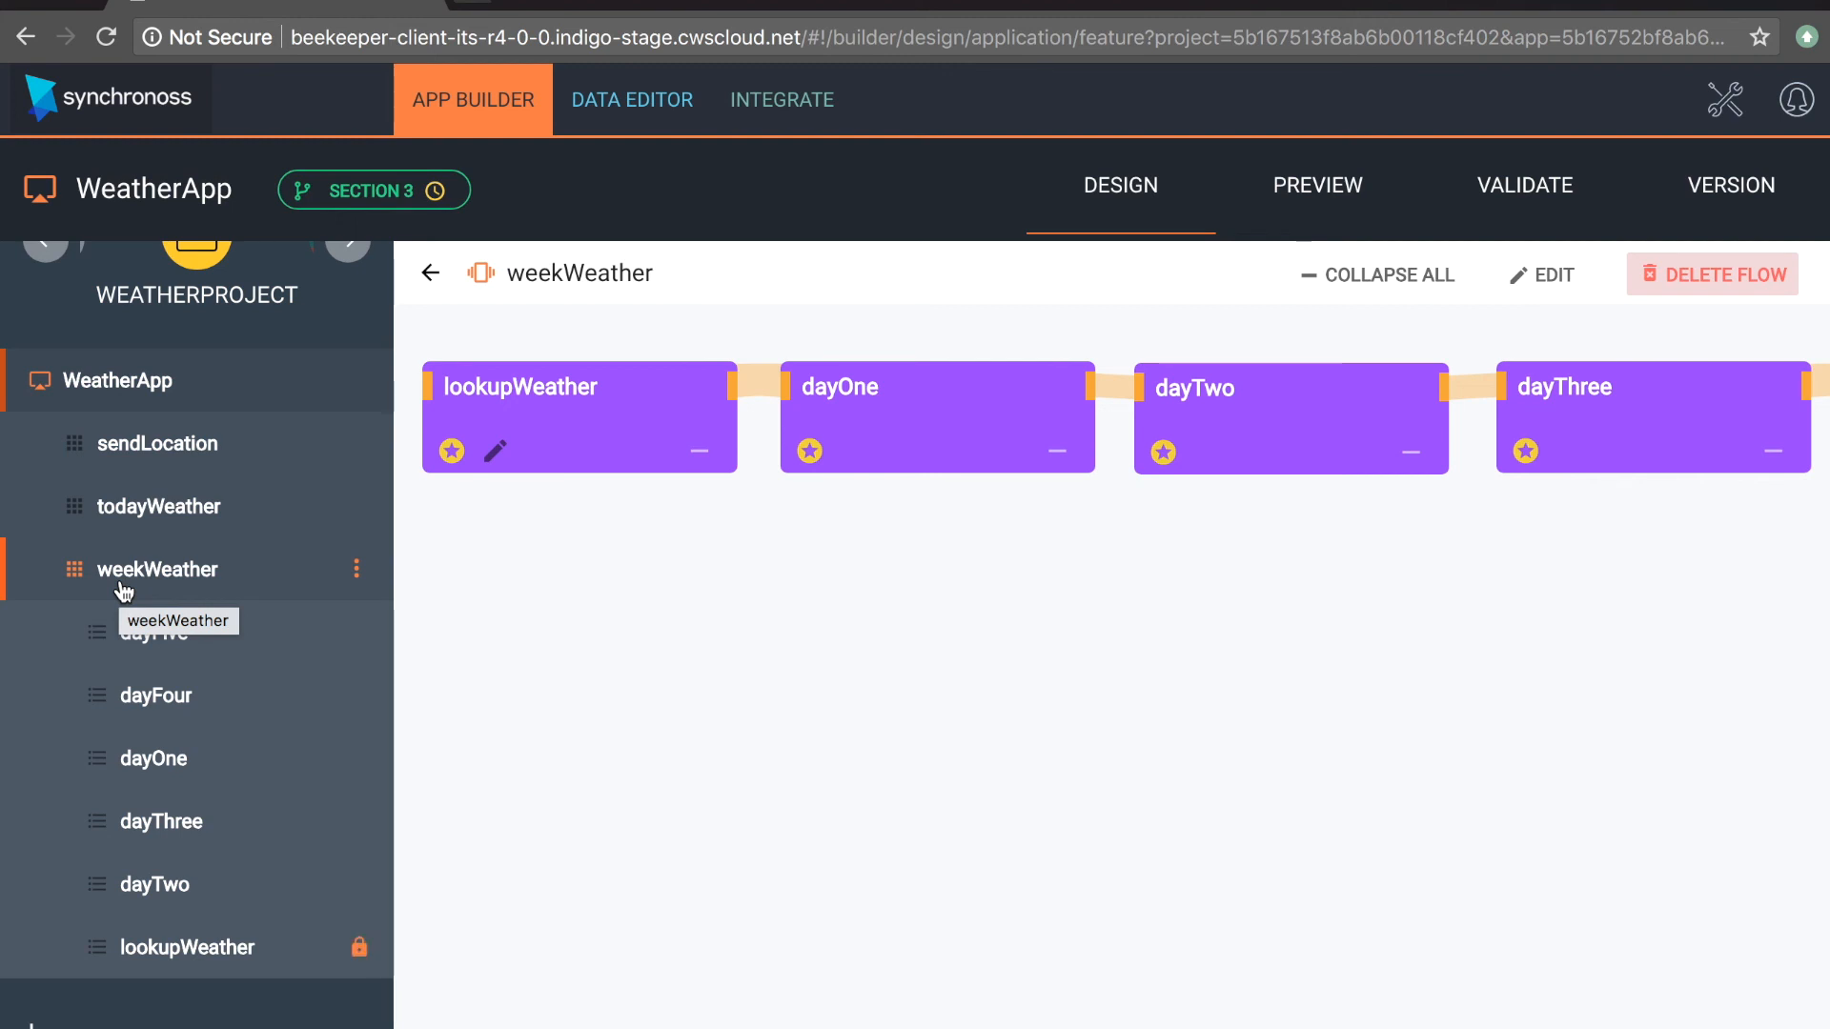
{"action": "left_click", "coordinate": [314, 967]}
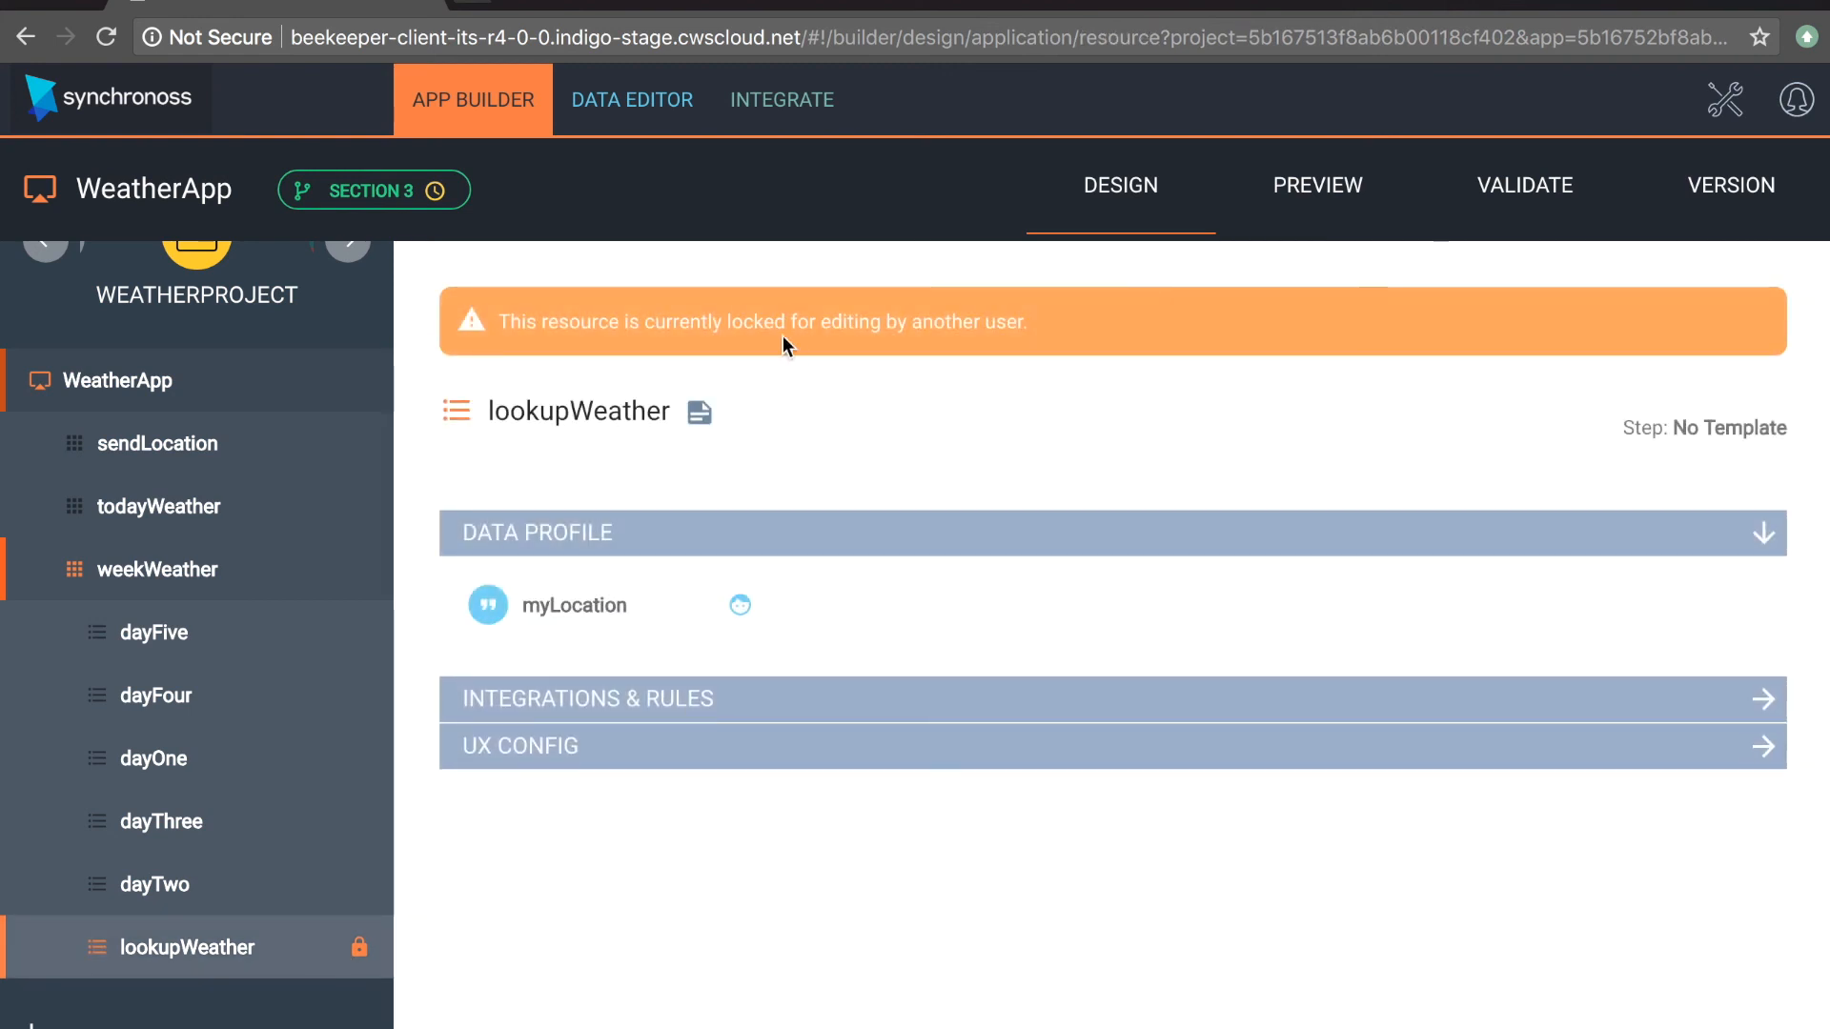